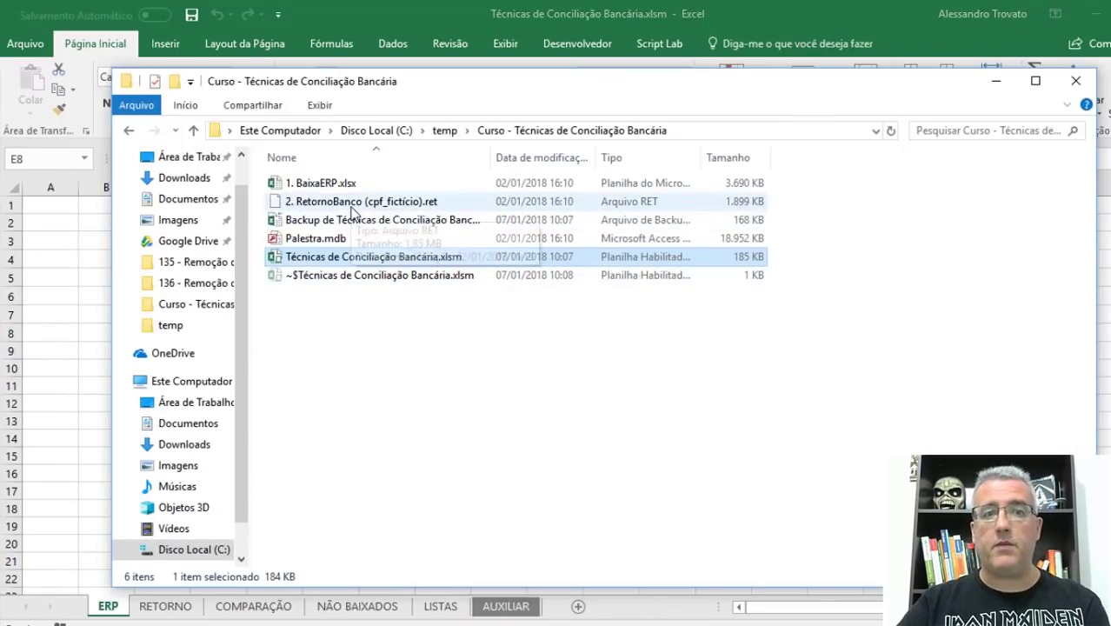
Open "2. RetornoBanco (cpf_fictício).ret" in Notepad without making it the default .ret program, and maximize the window
click(348, 204)
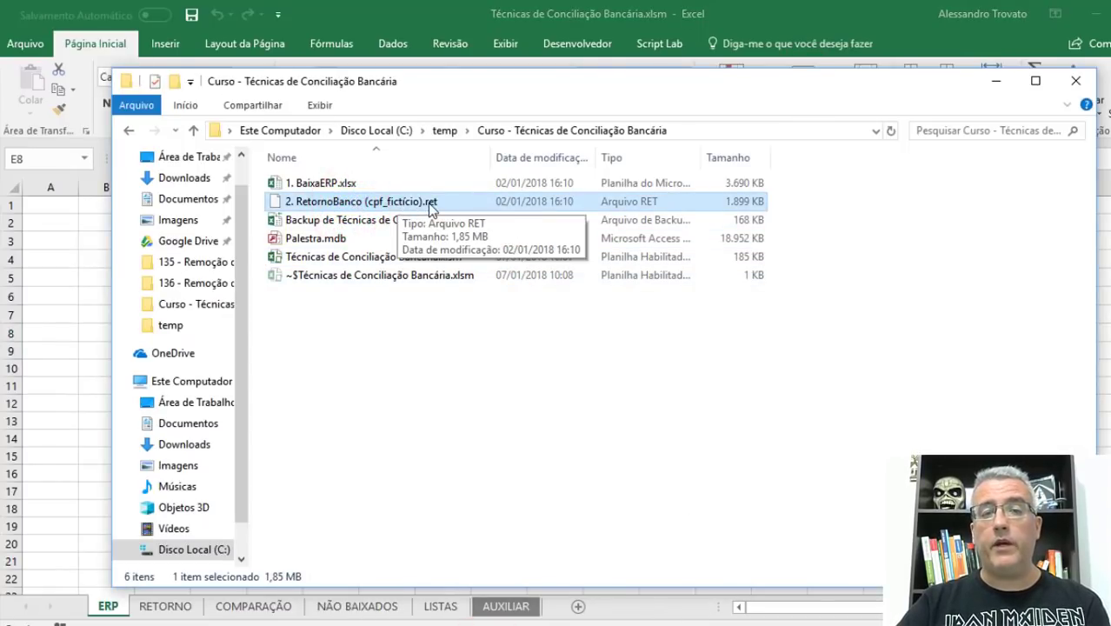
right_click(428, 203)
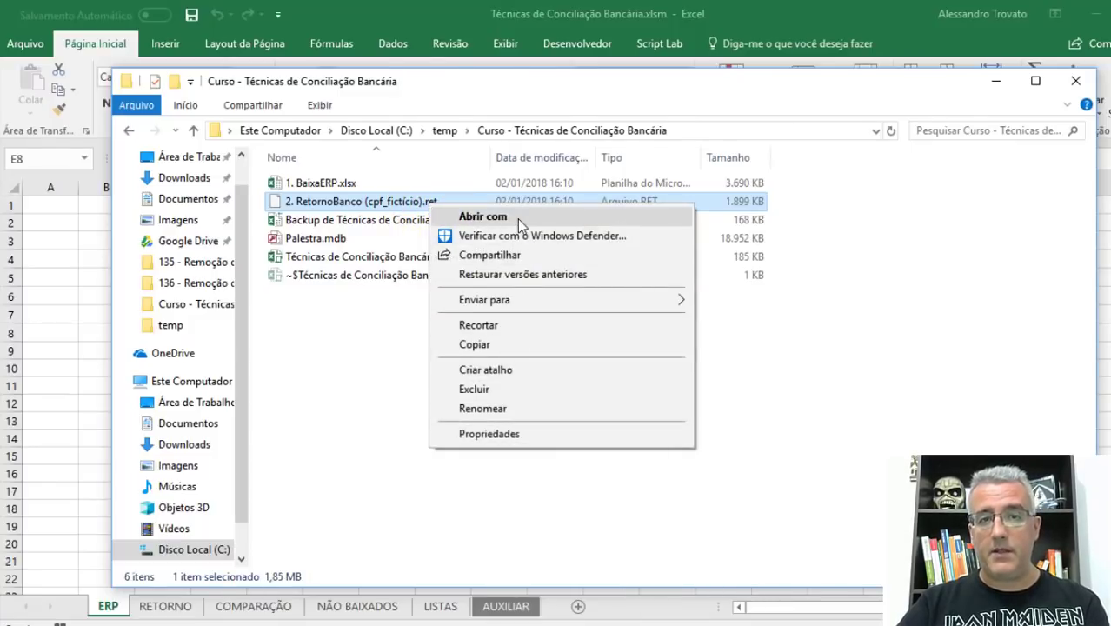
click(519, 219)
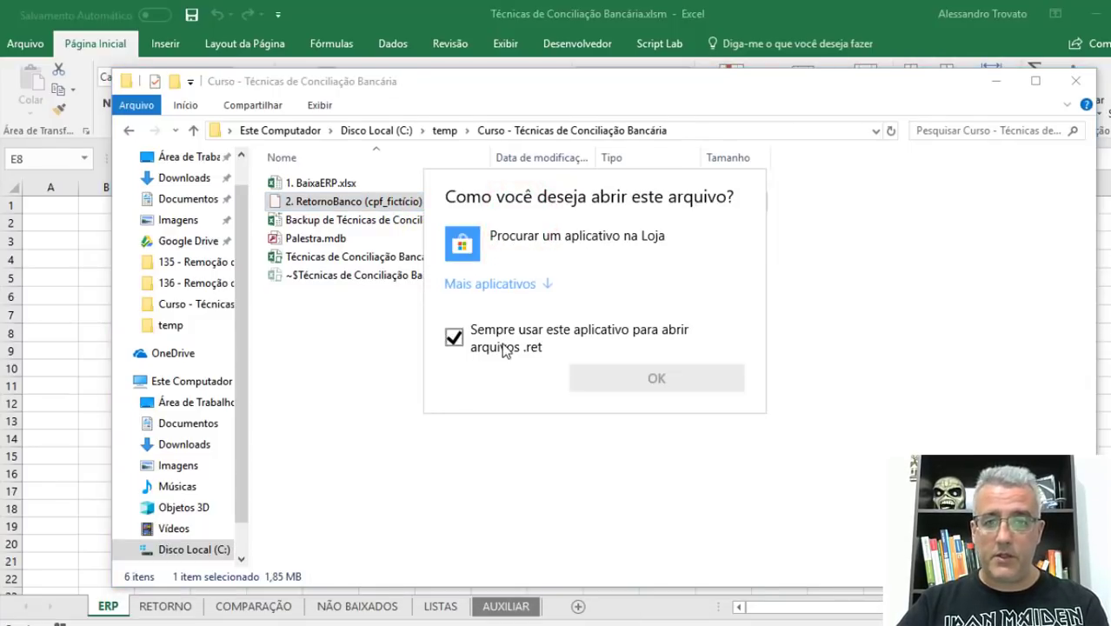
click(454, 337)
click(483, 285)
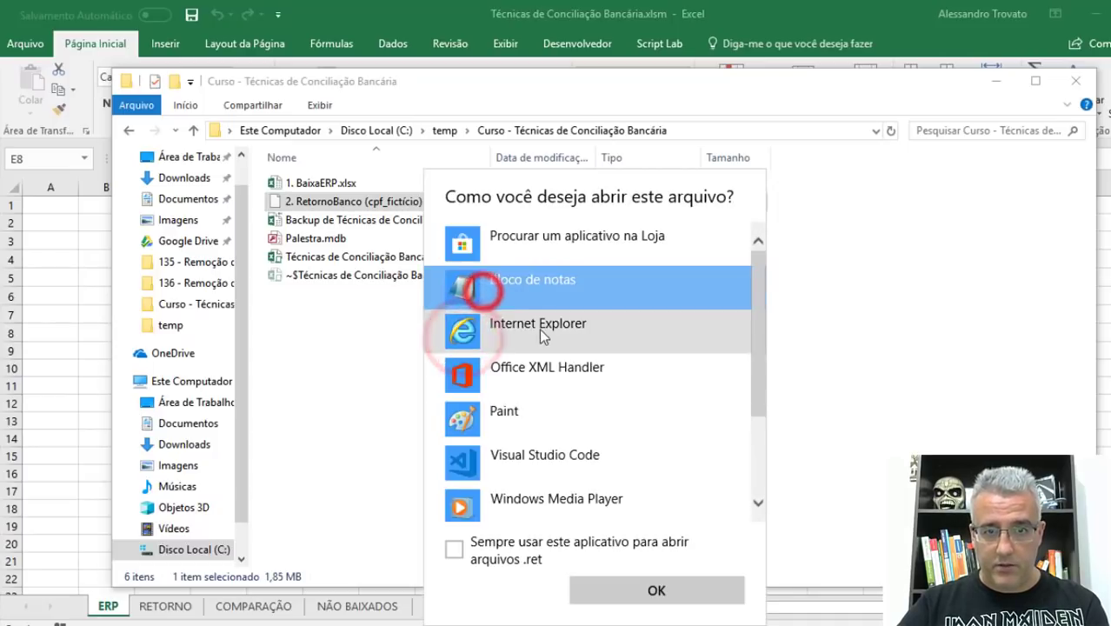
click(615, 587)
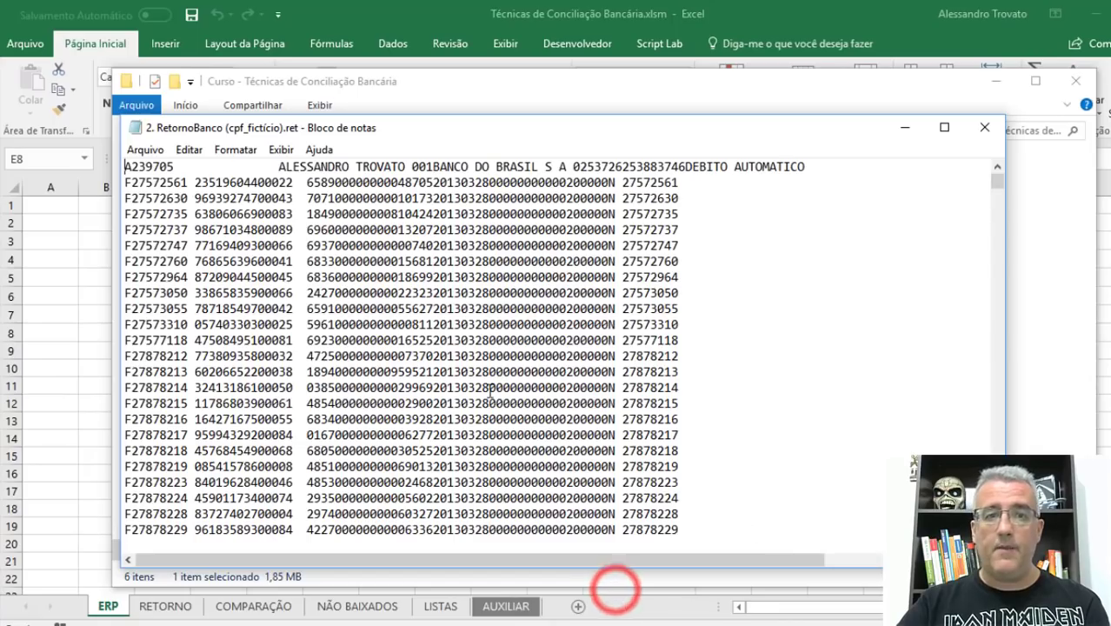
click(944, 129)
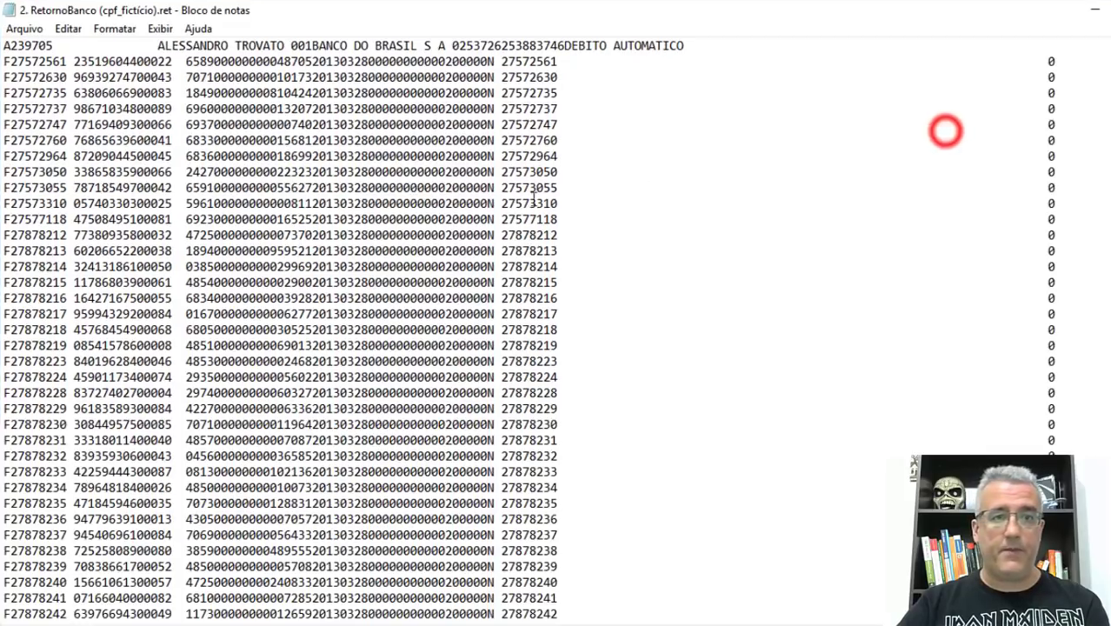
Look through the bank return records and examine the layout of their leading fields
scroll(582, 327, down, 20)
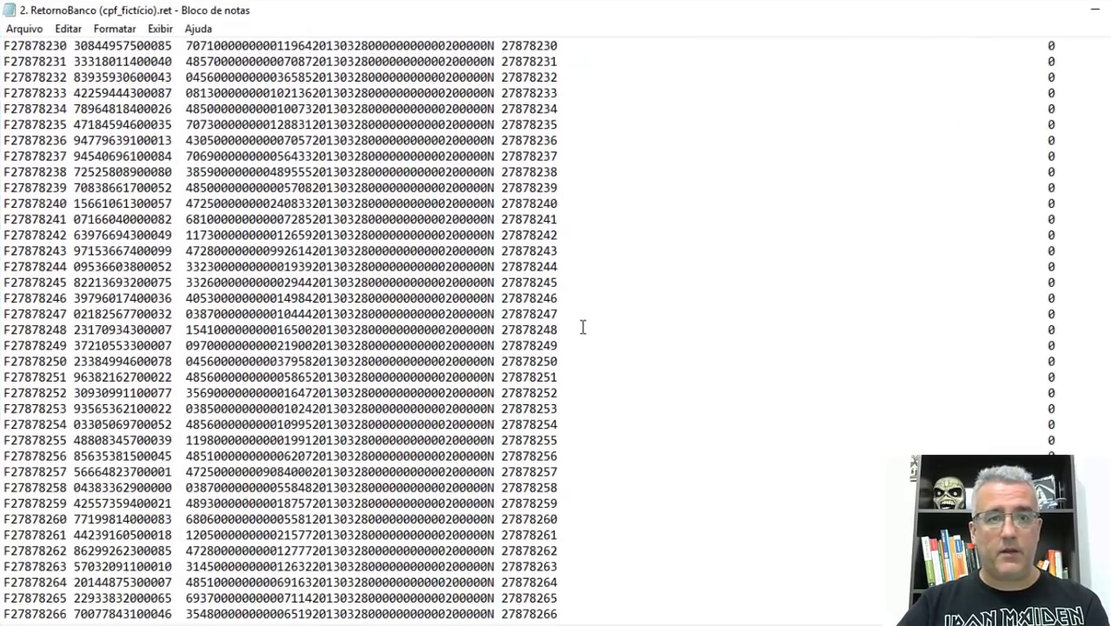
scroll(586, 326, down, 20)
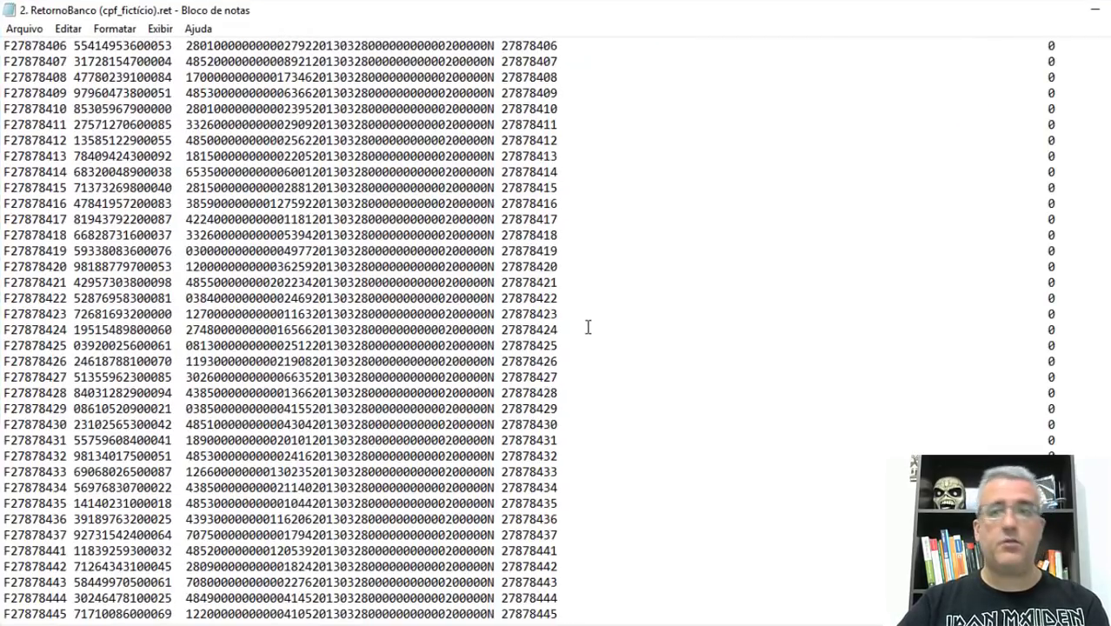
scroll(600, 335, down, 14)
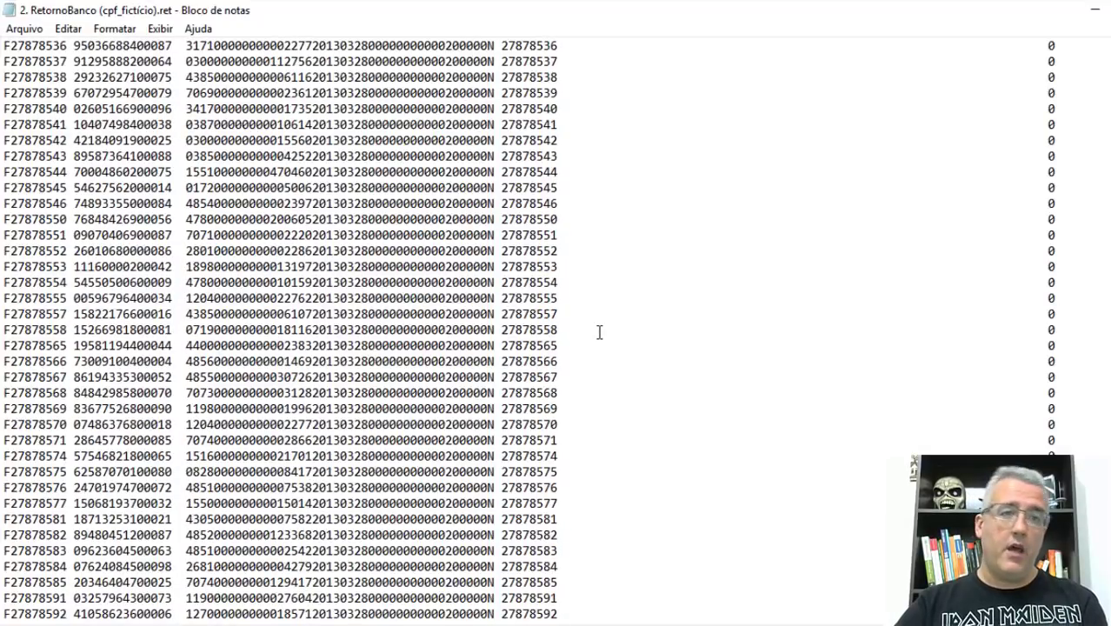
drag(9, 75, 265, 78)
click(308, 82)
click(347, 82)
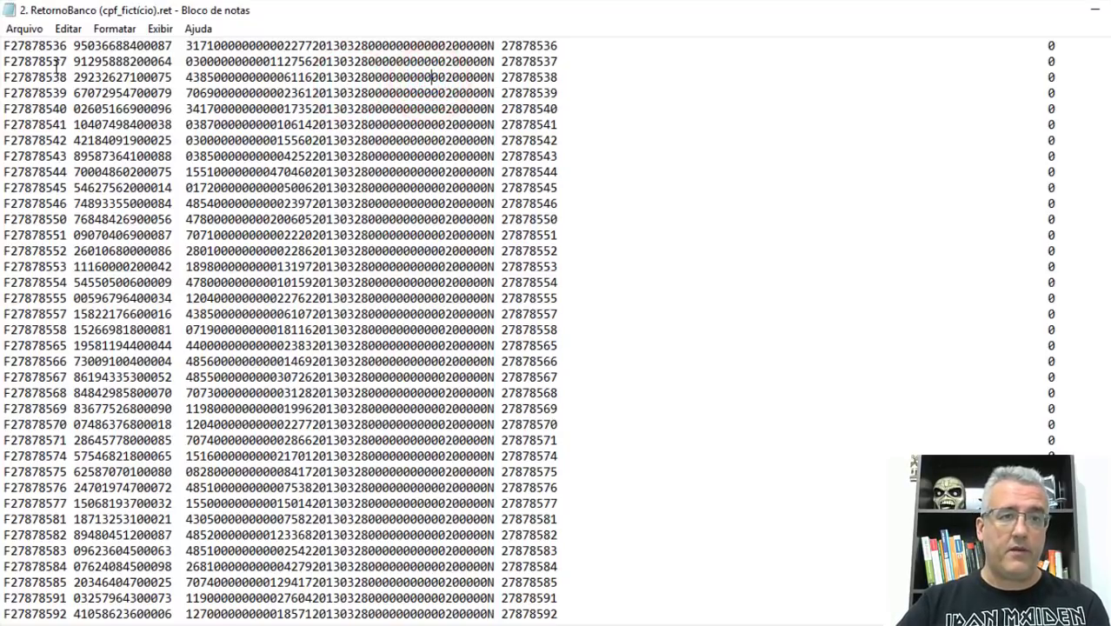
drag(91, 95, 159, 94)
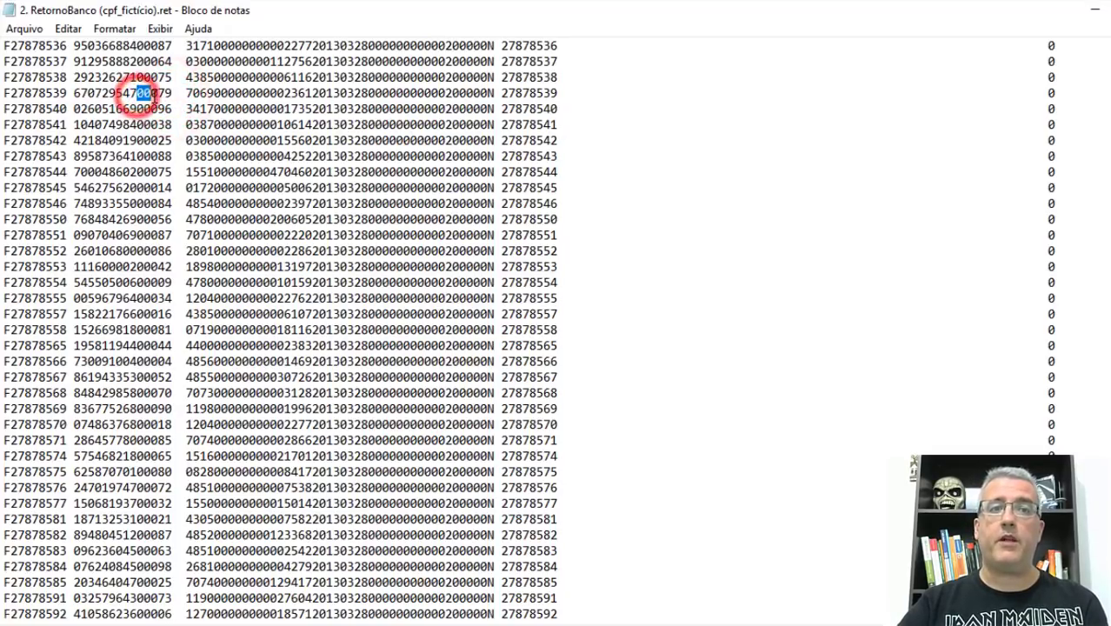
click(151, 109)
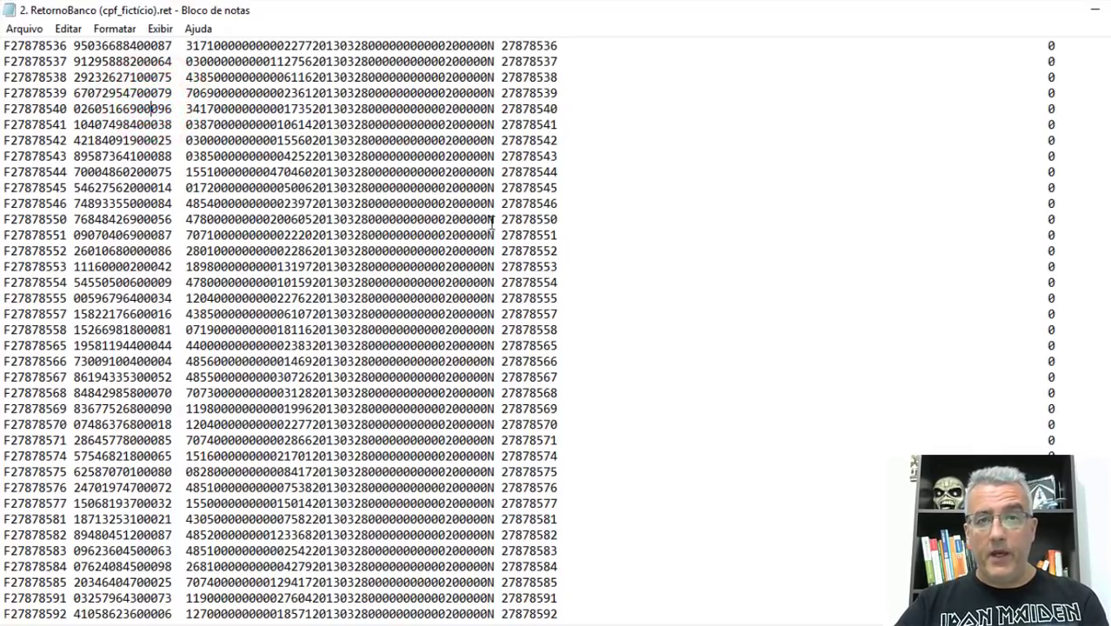
Place the cursor at the end of a record line and show the status bar
click(1081, 151)
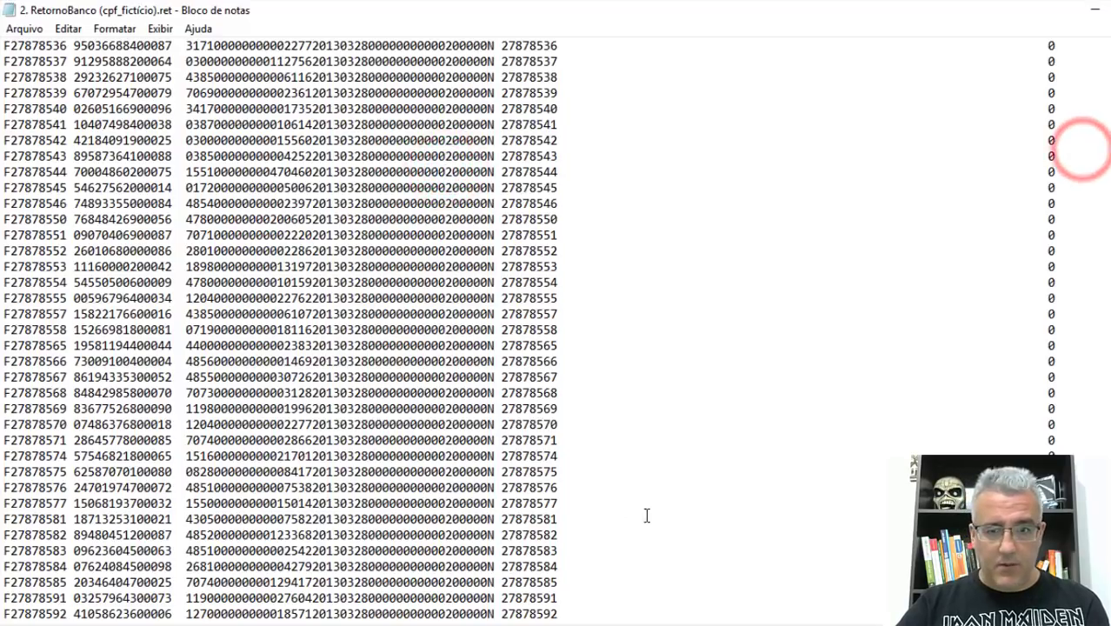
click(159, 29)
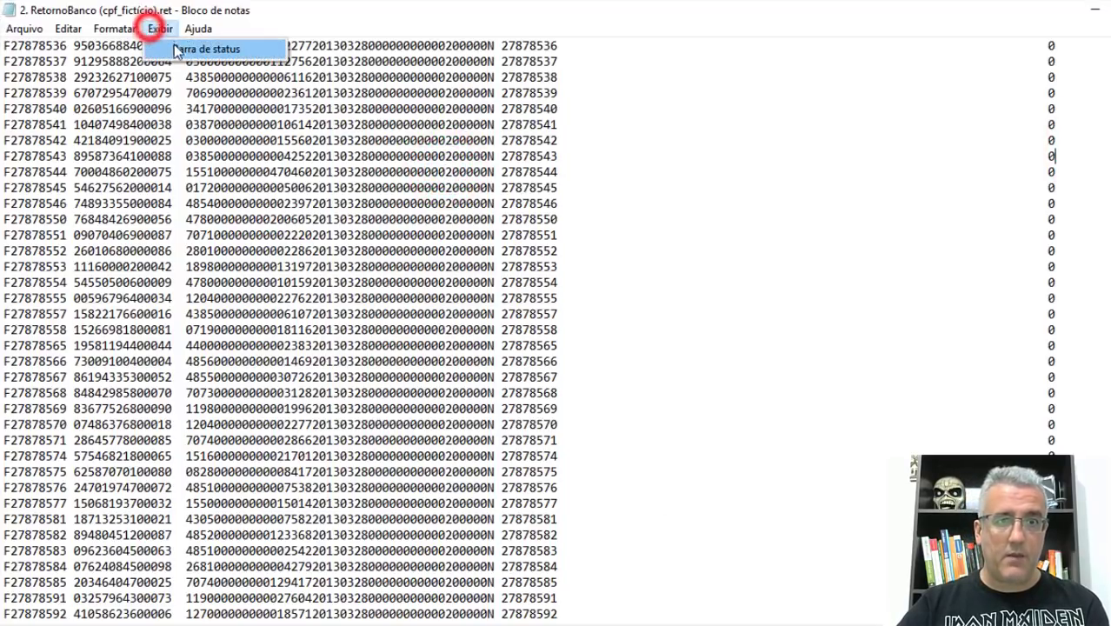
click(174, 45)
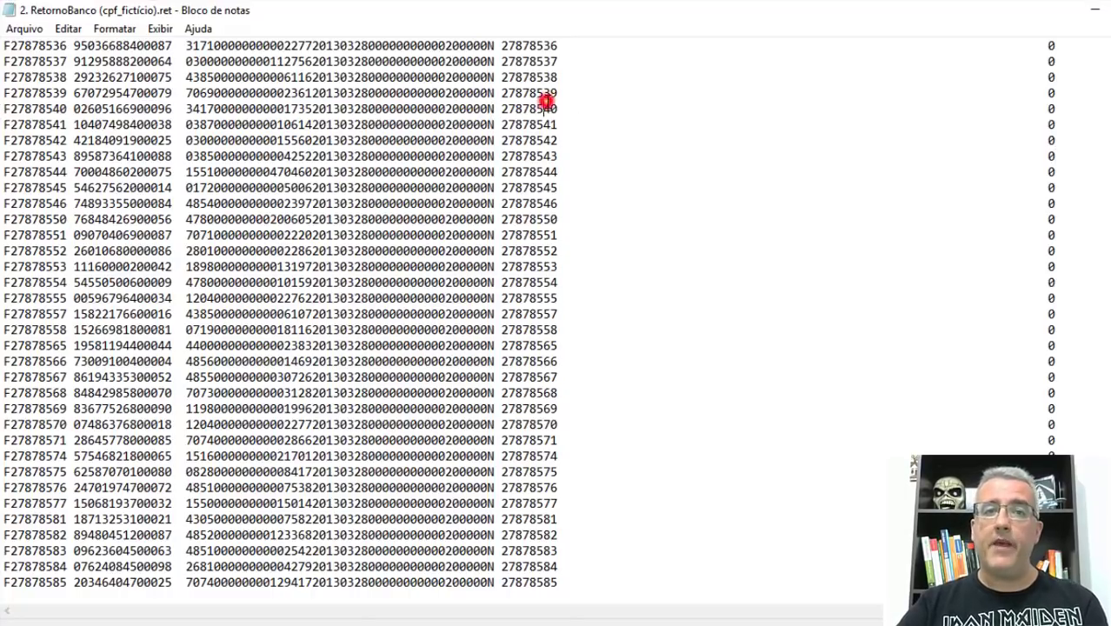
Examine the final code, zero-filled and date fields of the records, and put the Notepad window away
drag(489, 79, 567, 78)
click(424, 77)
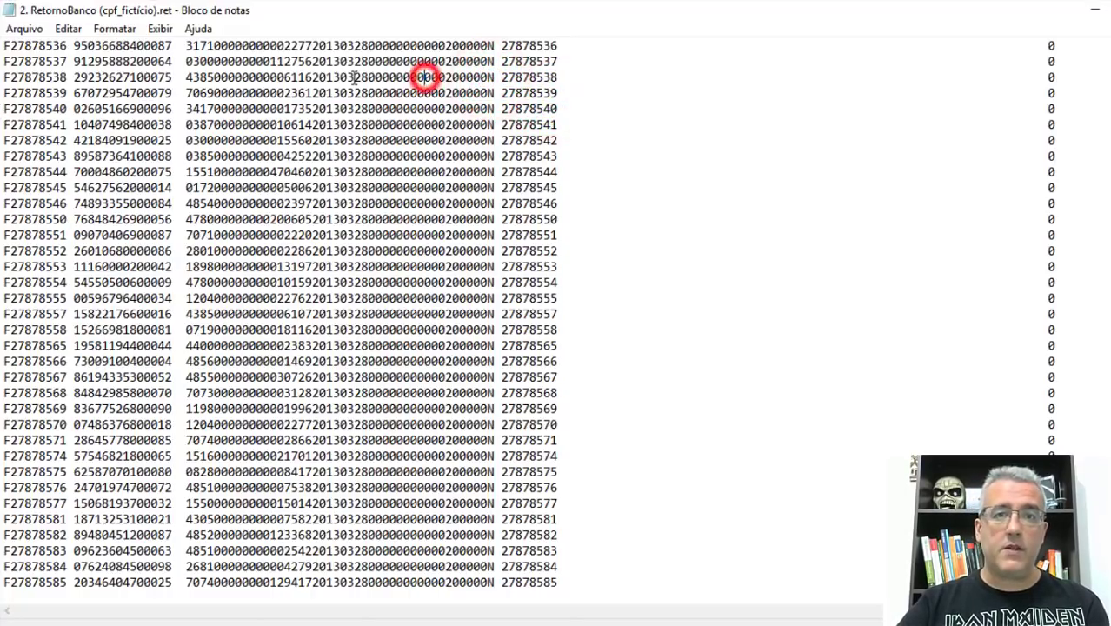
drag(470, 76, 388, 76)
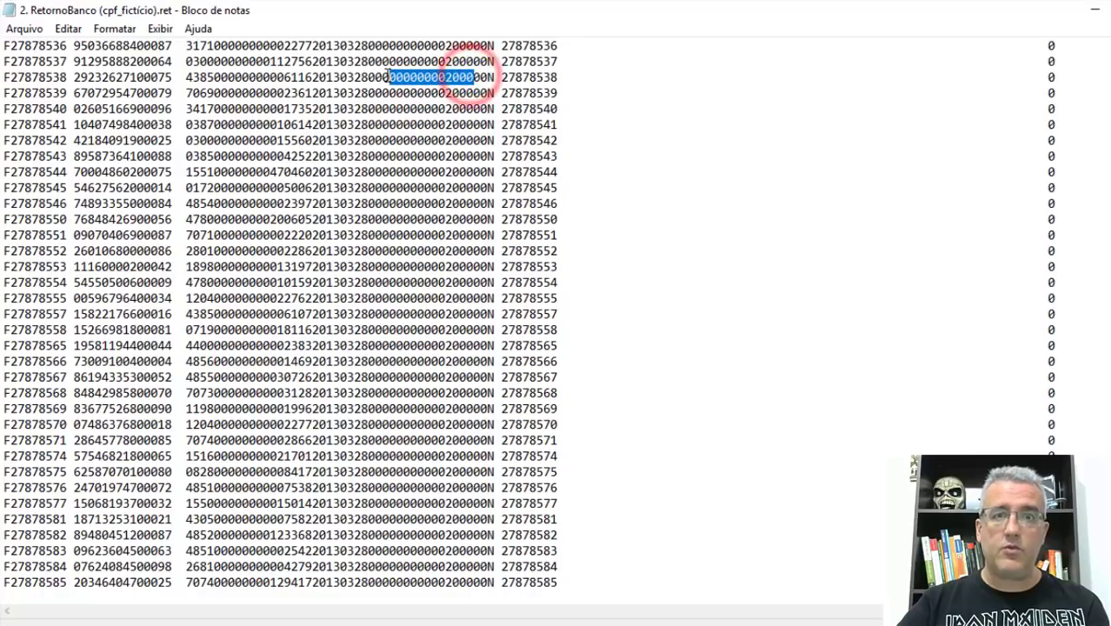
click(485, 80)
click(377, 92)
click(325, 92)
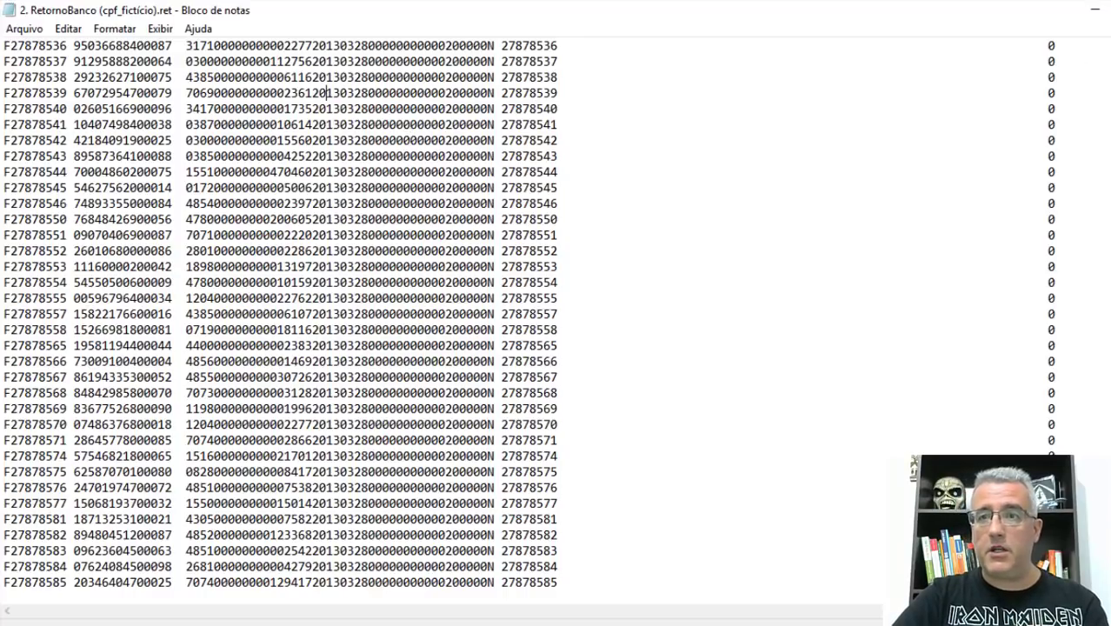
click(1095, 10)
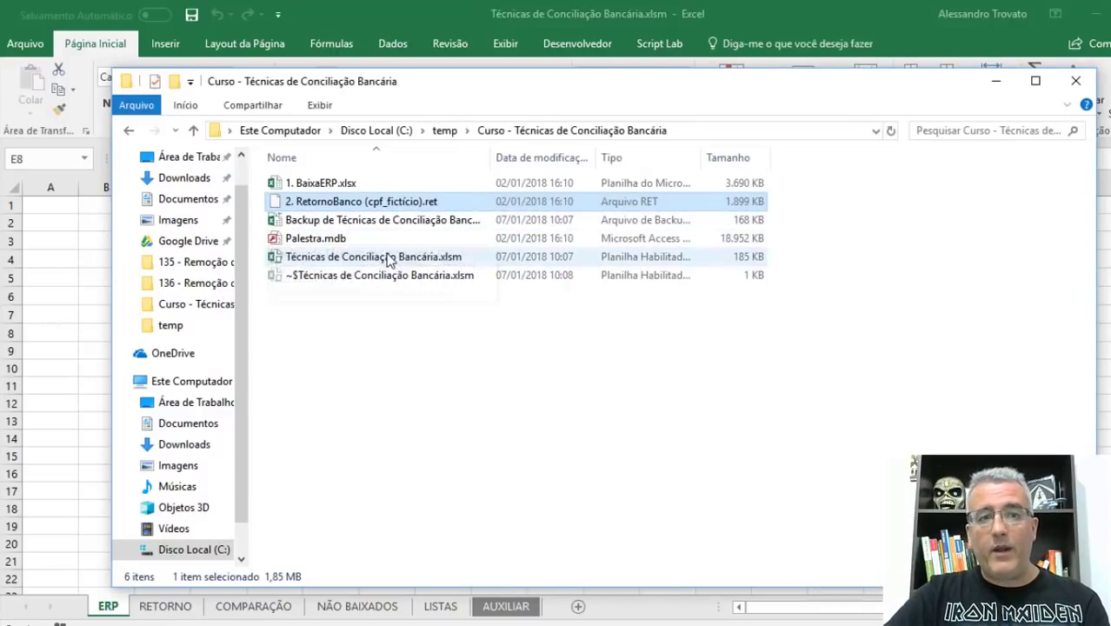
Open 1. BaixaERP.xlsx in Excel and go to the first data record, cell A2
double_click(340, 183)
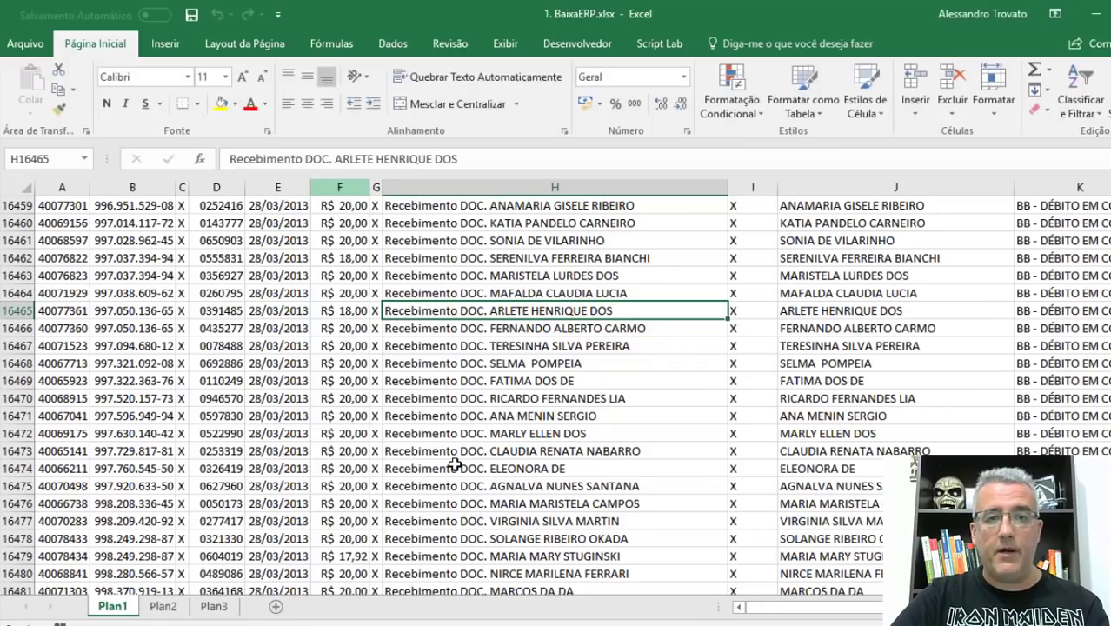
click(519, 348)
scroll(551, 391, up, 17)
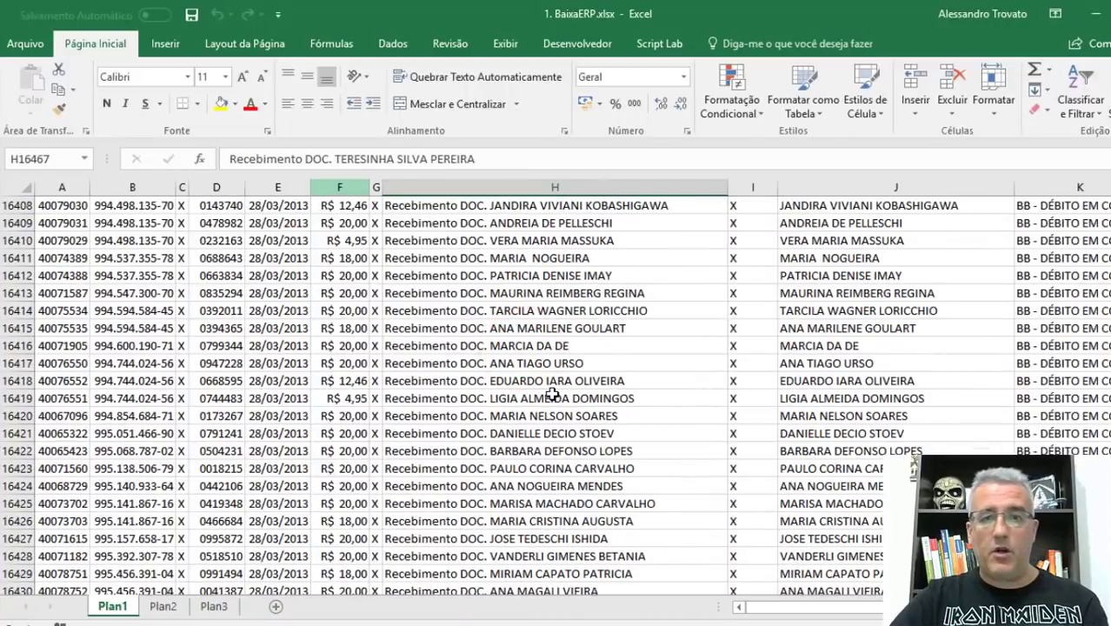
key(ctrl+Home)
key(Down)
key(Down)
key(Down)
key(Up)
key(Up)
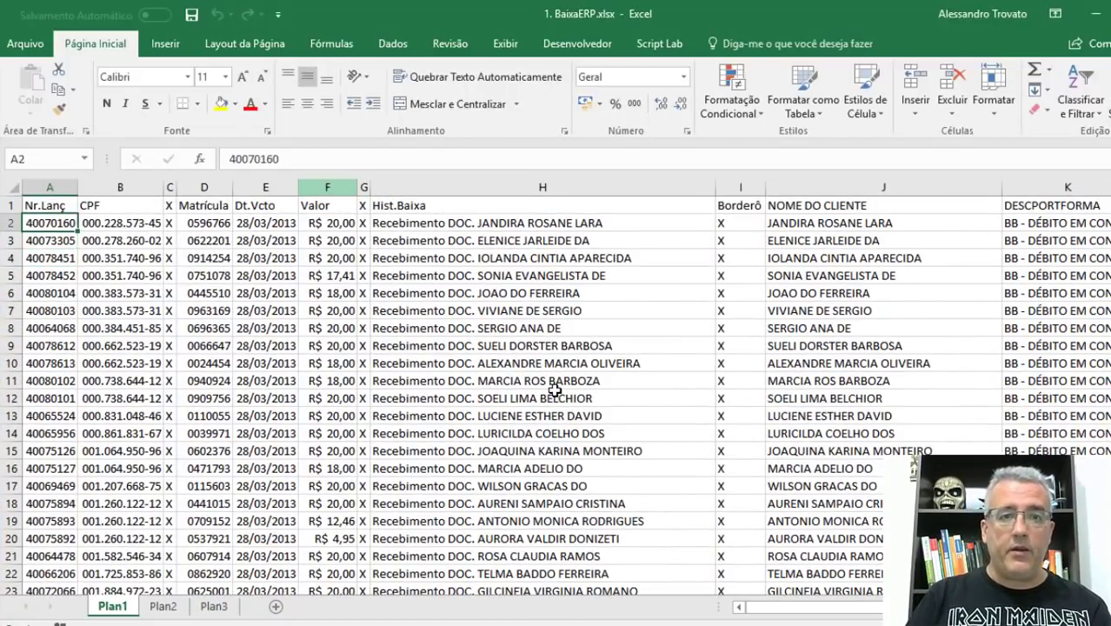
Examine the CPF, Valor, Dt.Vcto and NOME DO CLIENTE columns of the ERP records
key(Right)
click(315, 235)
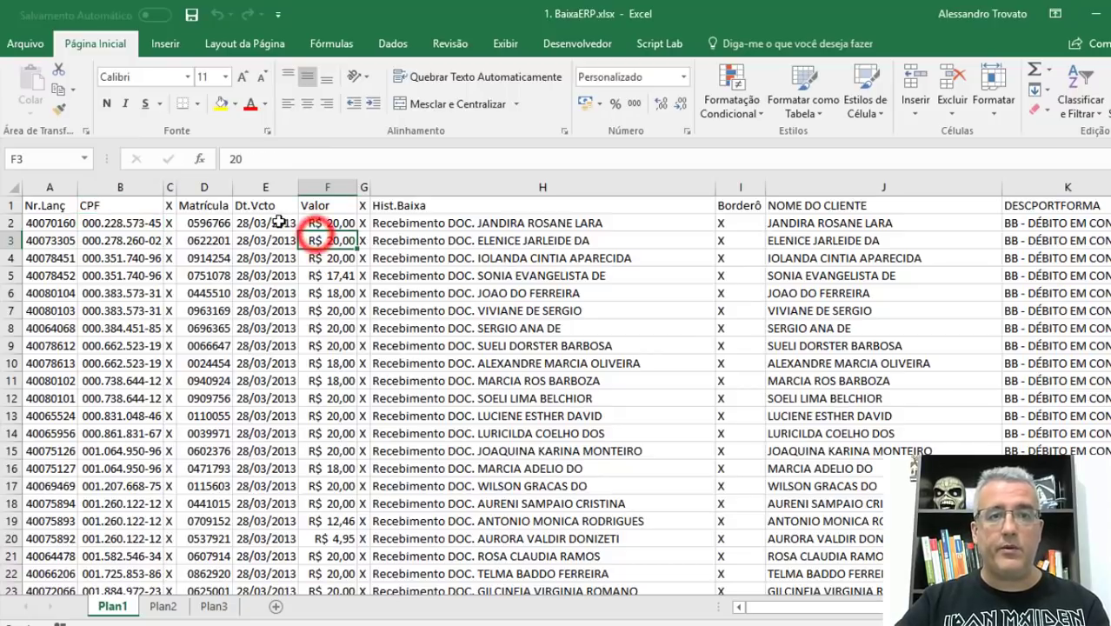
click(276, 220)
click(896, 246)
click(905, 256)
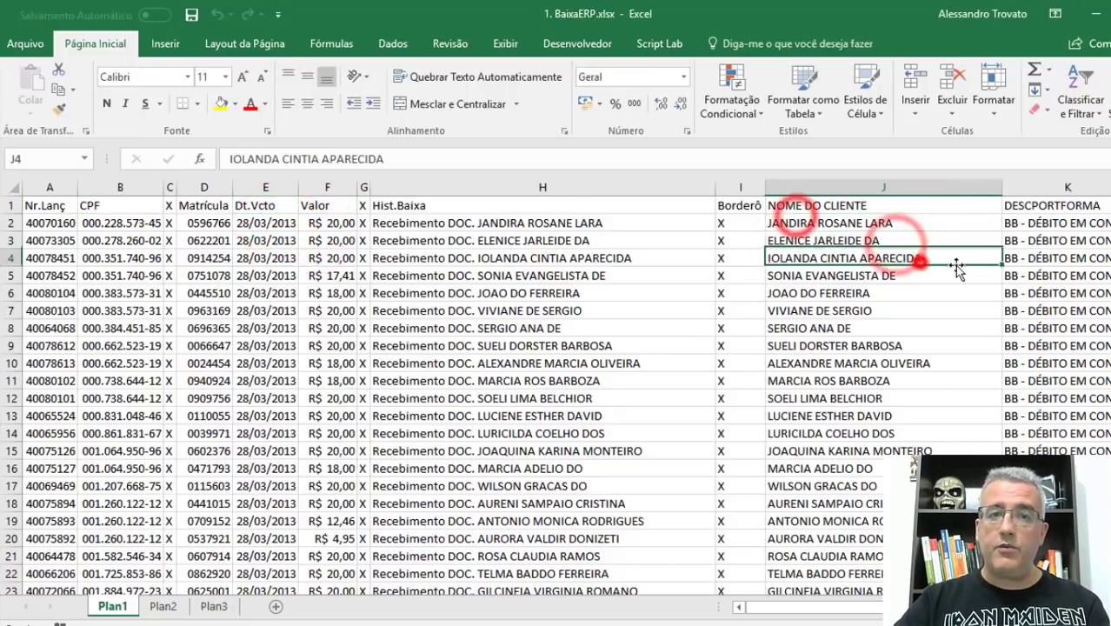
Look down the NOME DO CLIENTE column to its last record
key(Down)
key(Down)
key(Down)
key(Down)
key(Down)
key(Down)
key(Down)
key(Down)
key(Down)
key(Down)
key(Down)
key(Down)
key(Down)
key(Down)
key(Down)
key(Down)
key(Down)
key(Down)
key(Down)
key(Down)
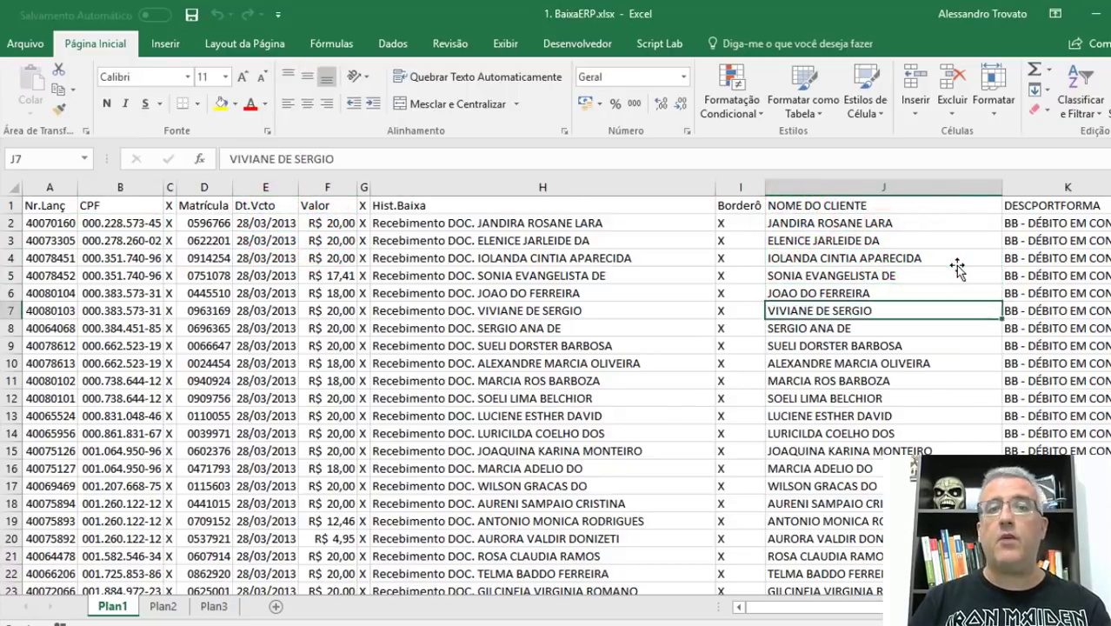
key(ctrl+Down)
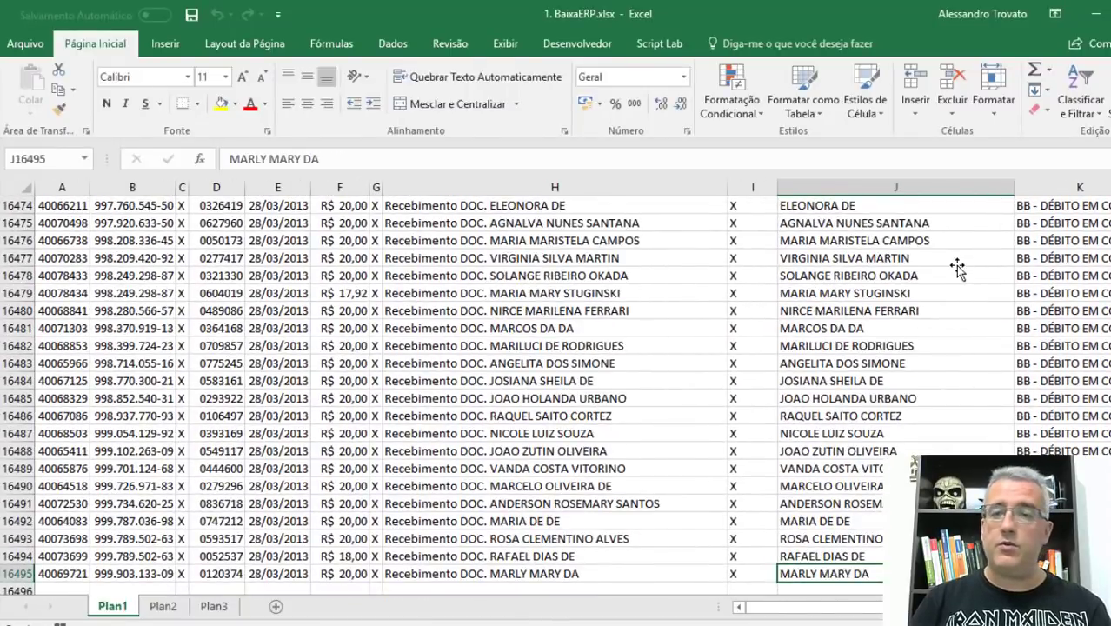
Return to cell A1 and close 1. BaixaERP.xlsx without saving the changes
key(ctrl+Home)
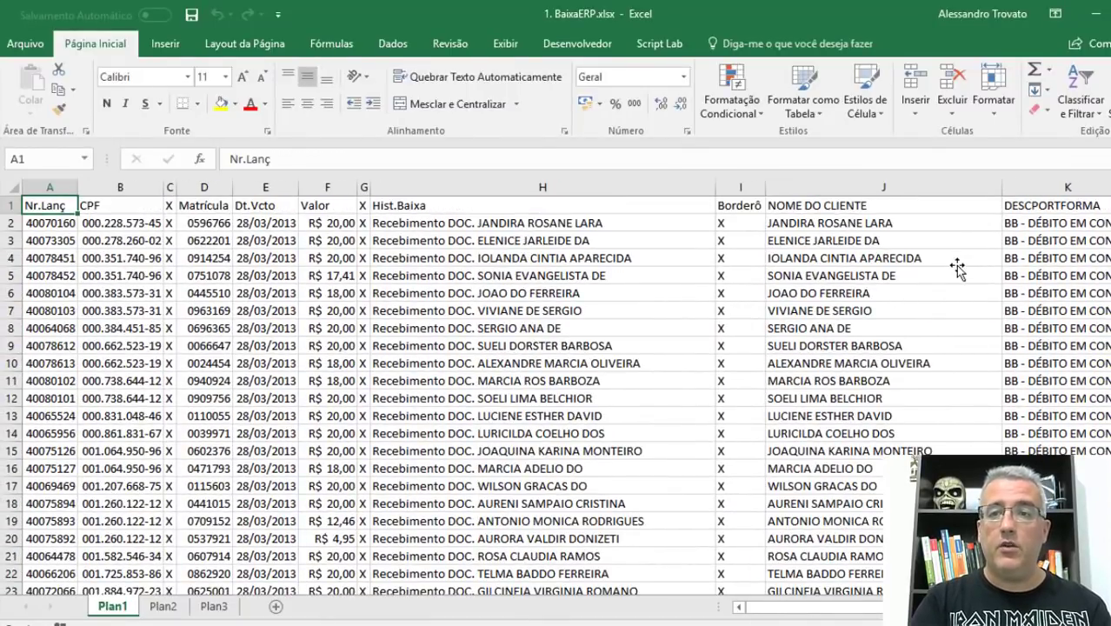
key(alt+F4)
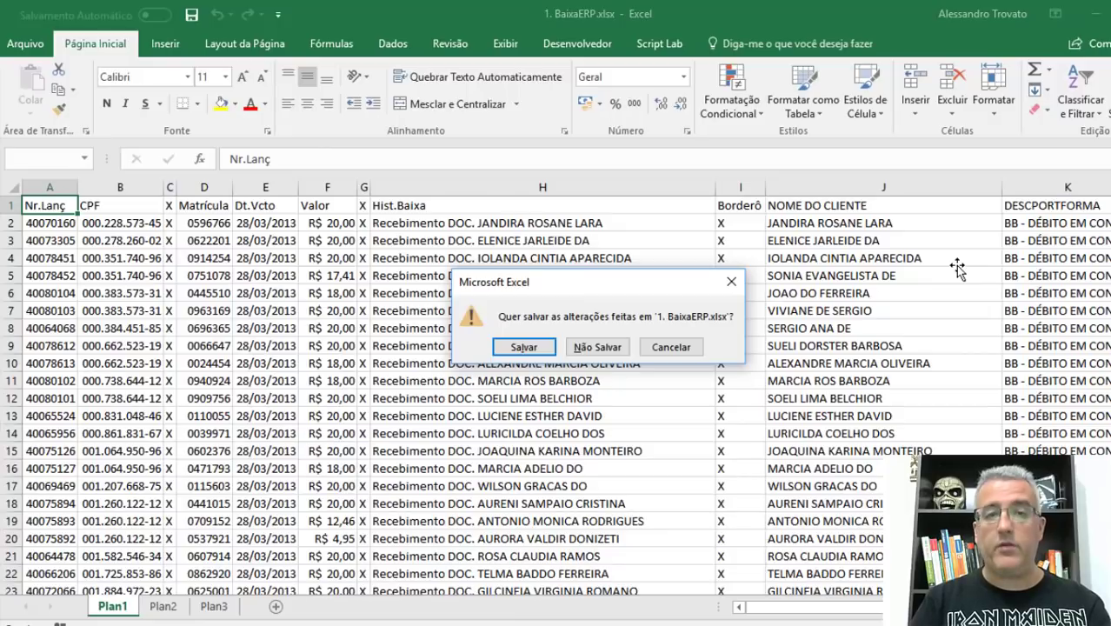
key(n)
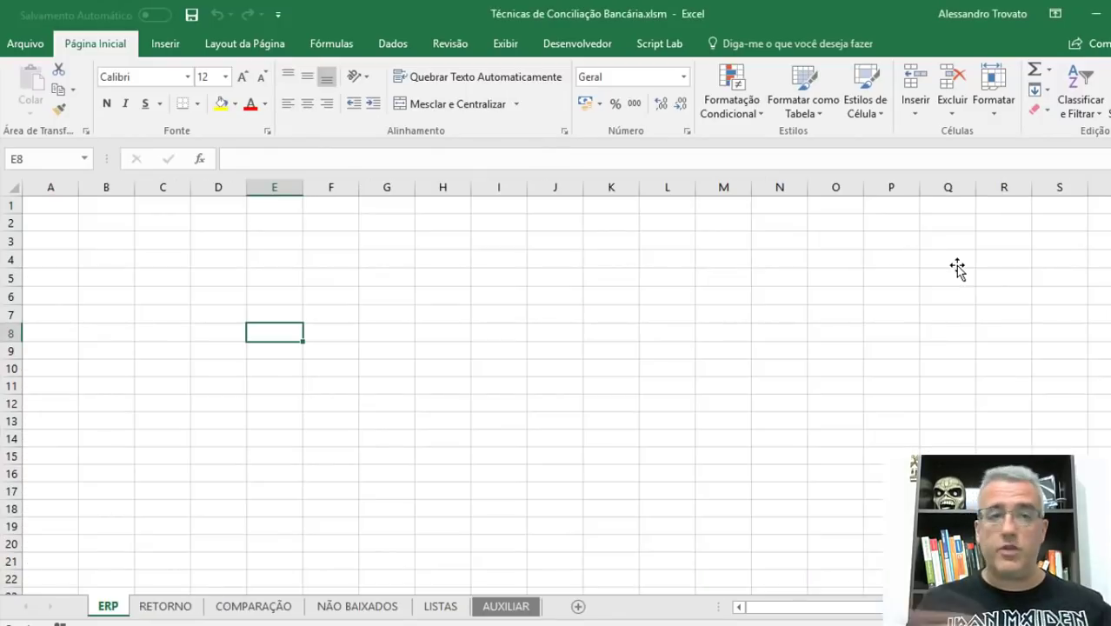
click(675, 294)
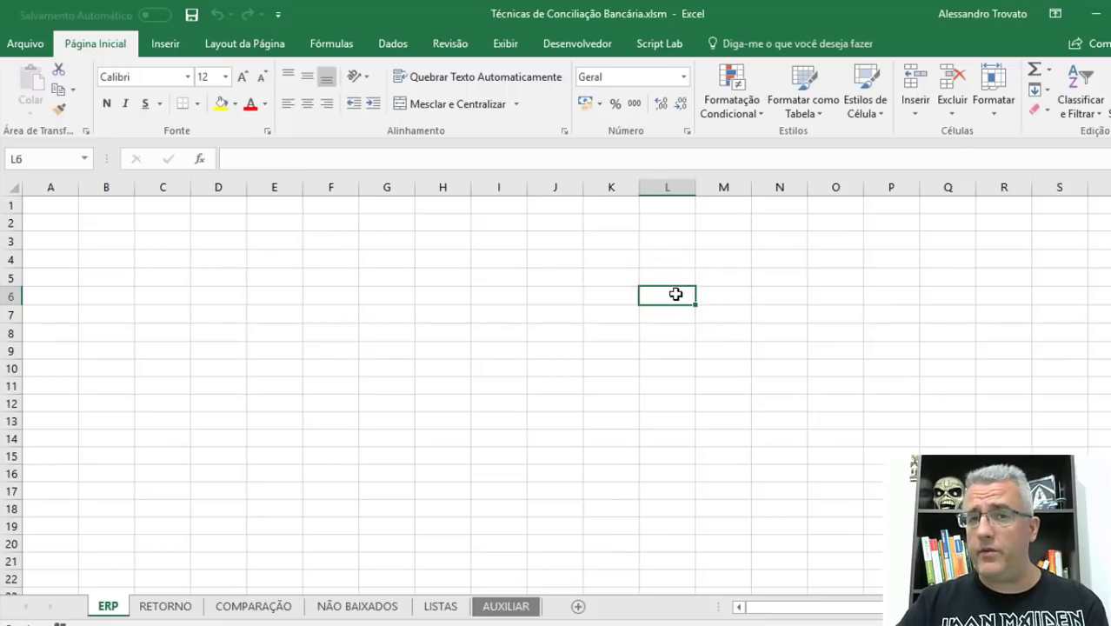
click(635, 307)
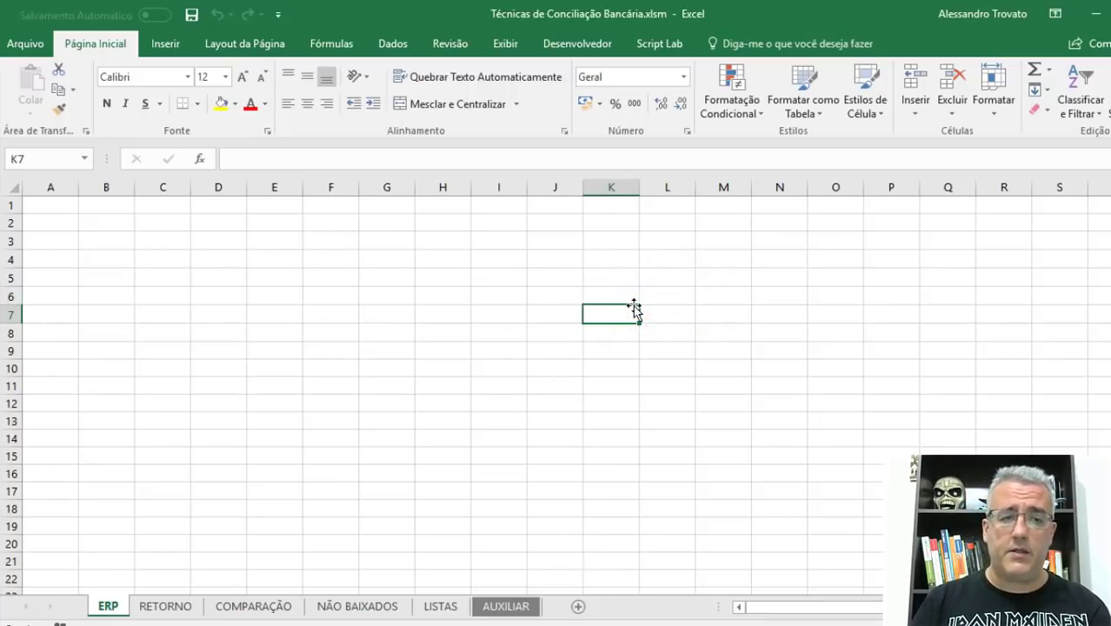
key(ctrl+Home)
key(Down)
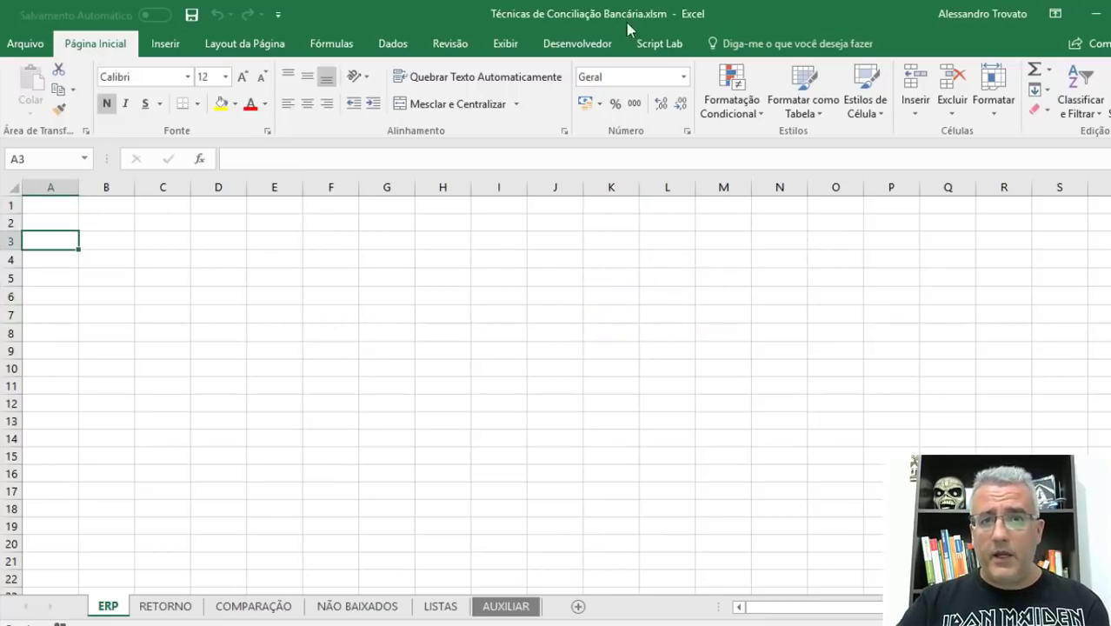
click(369, 300)
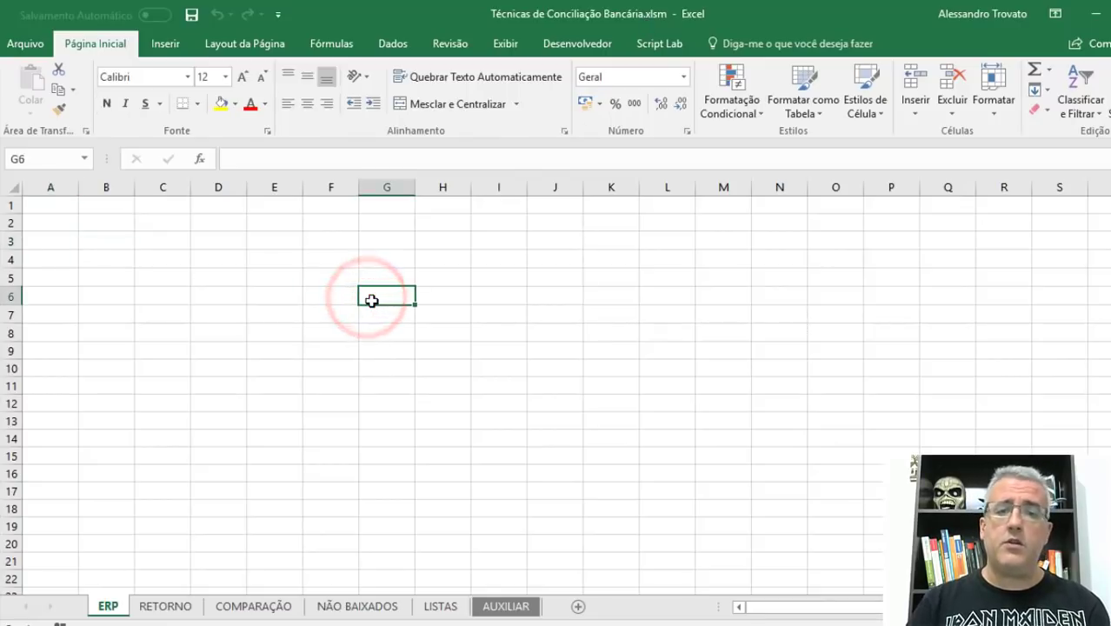
Open the Visual Basic editor for the Técnicas de Conciliação Bancária.xlsm workbook
key(ctrl+Home)
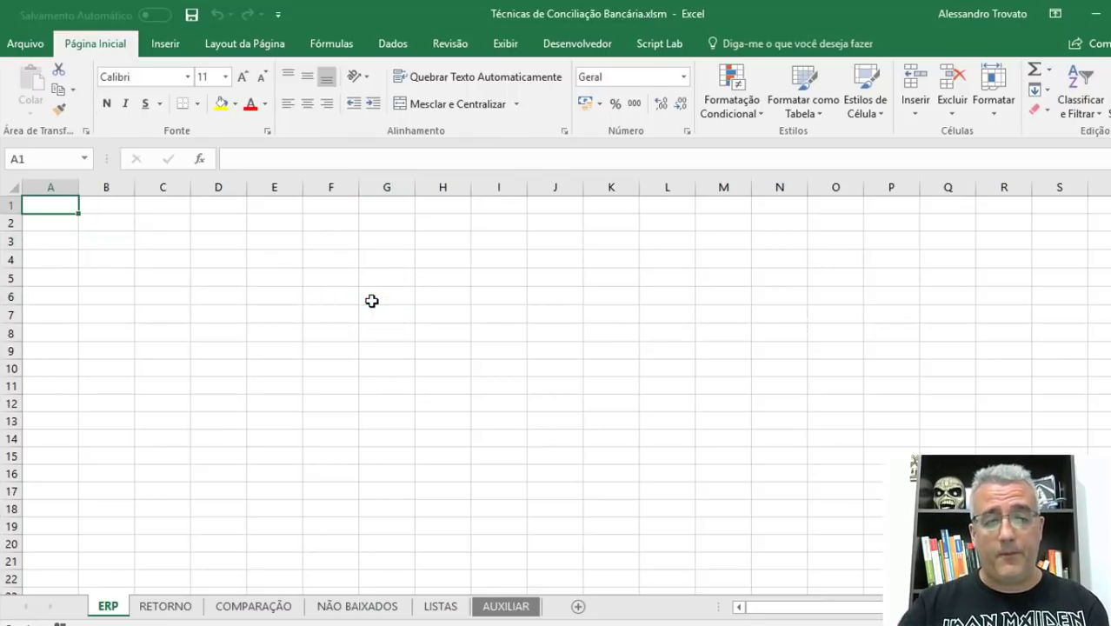
click(386, 387)
key(alt+F11)
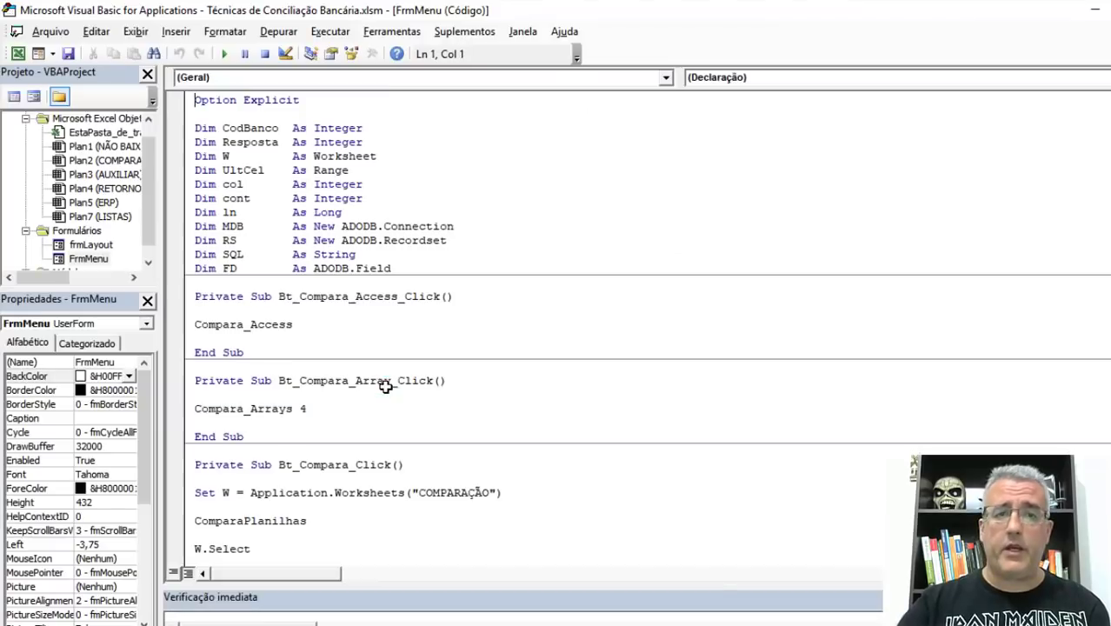
Open the frmLayout form to view the field starts and lengths of the bank return layout
double_click(80, 246)
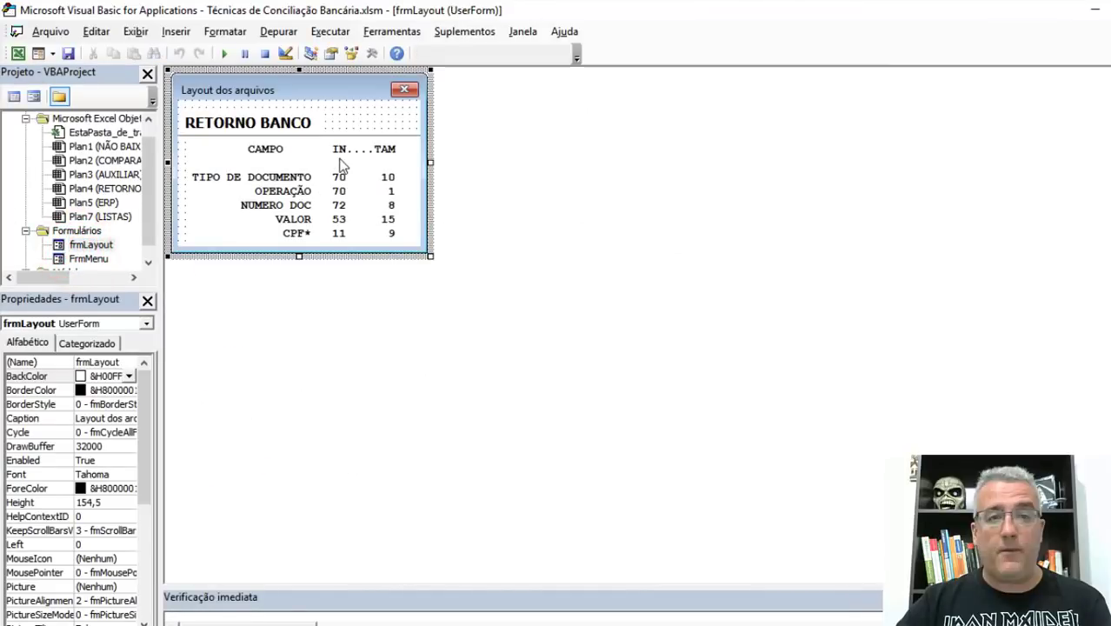
click(663, 189)
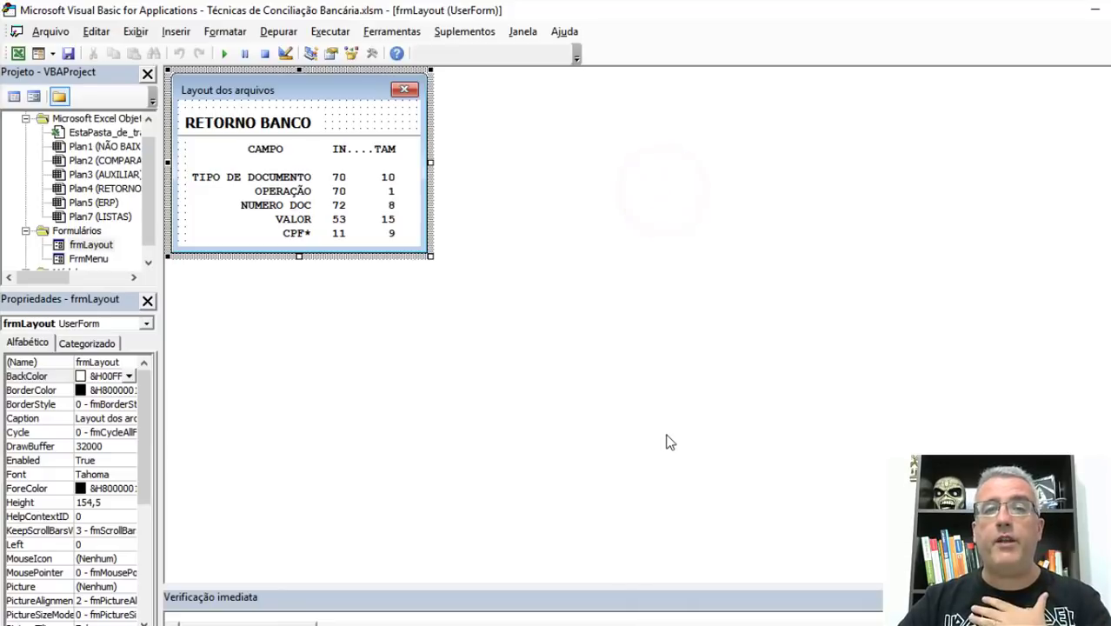
key(alt+Tab)
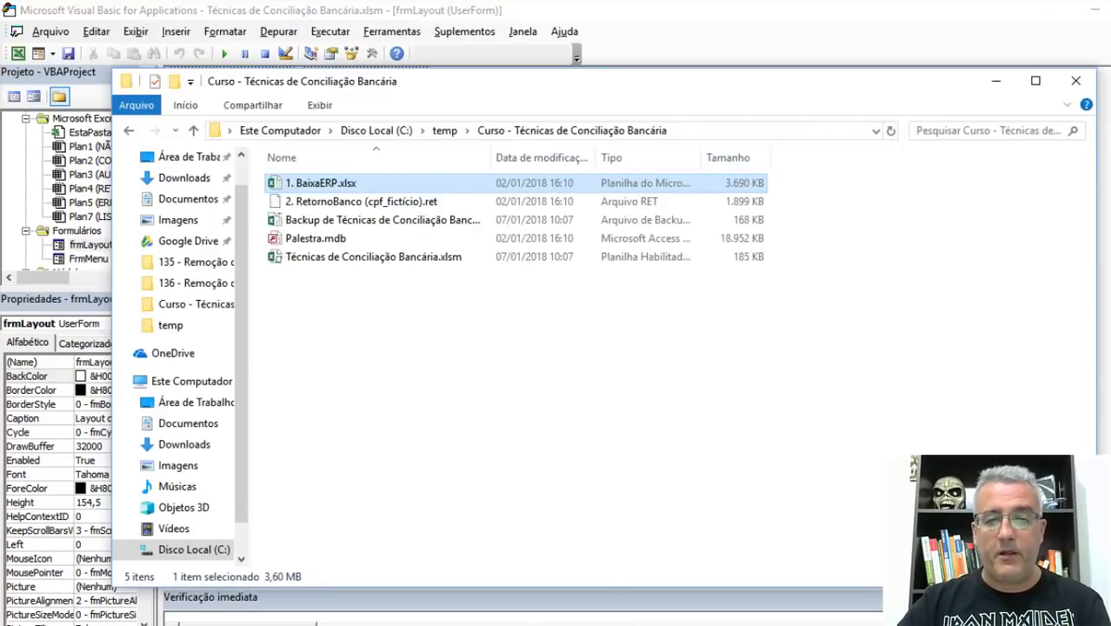
Start a new instance of Excel and create a blank workbook
key(super+r)
text(excel)
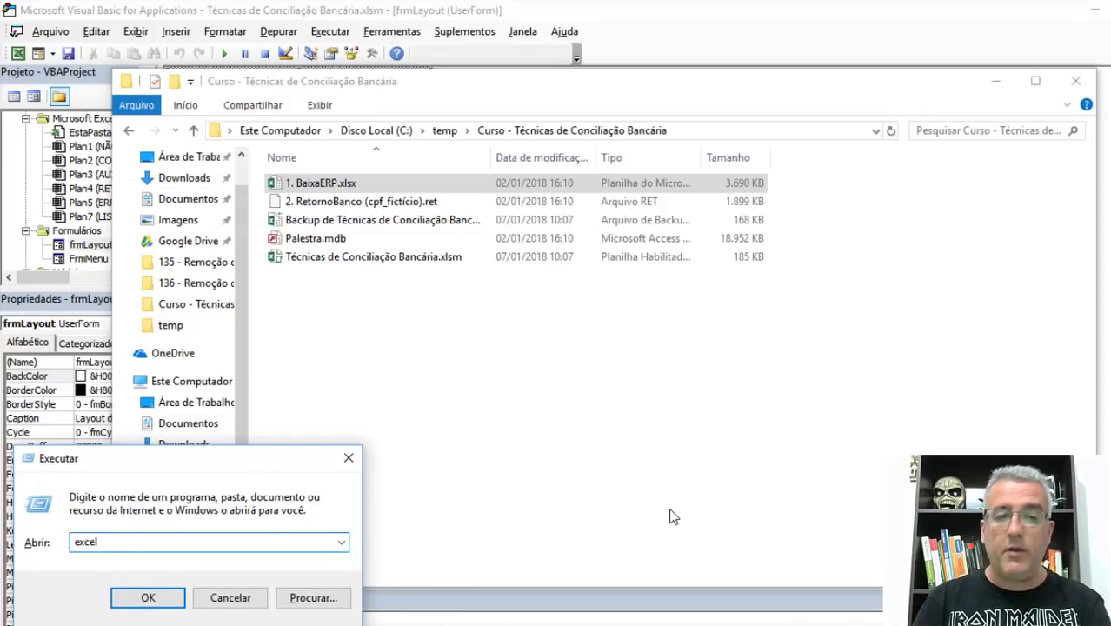
key(Return)
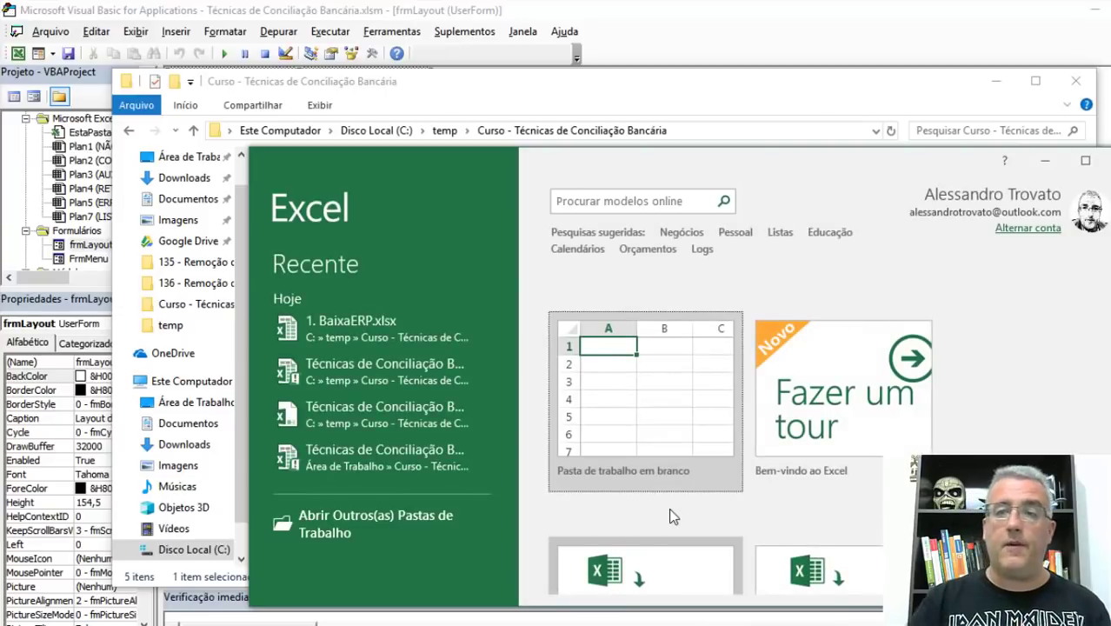
click(1103, 165)
click(336, 224)
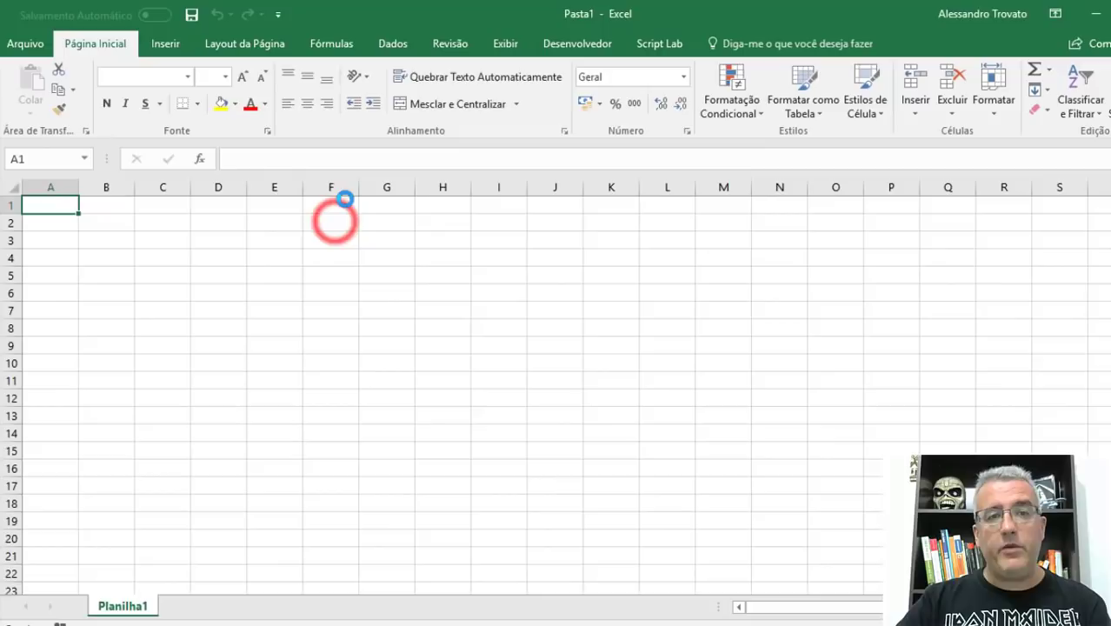
click(330, 254)
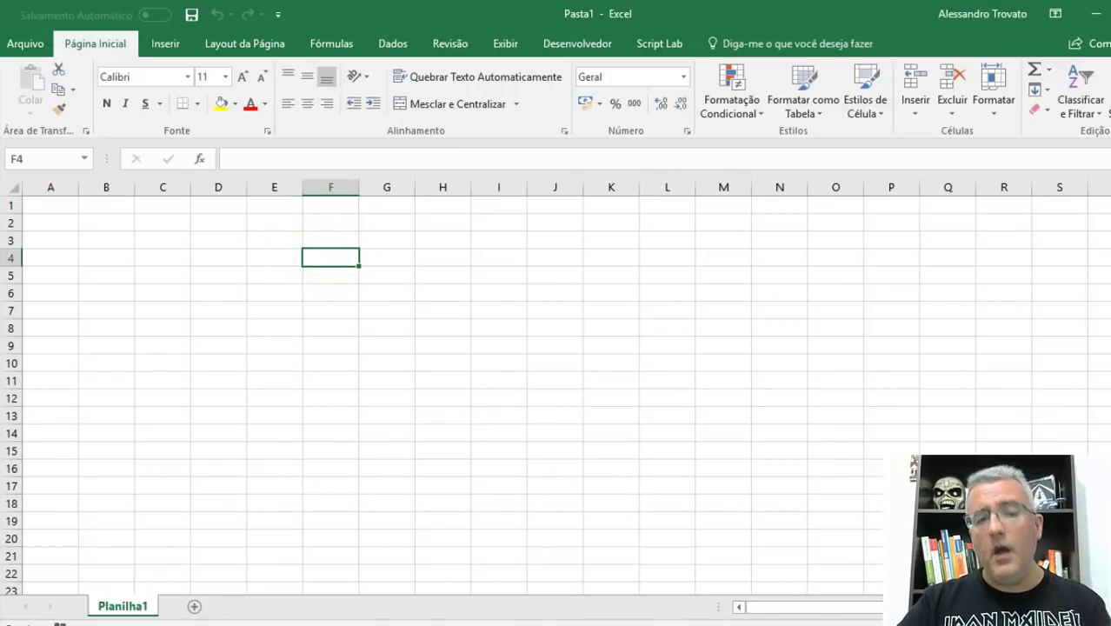
key(alt+Tab)
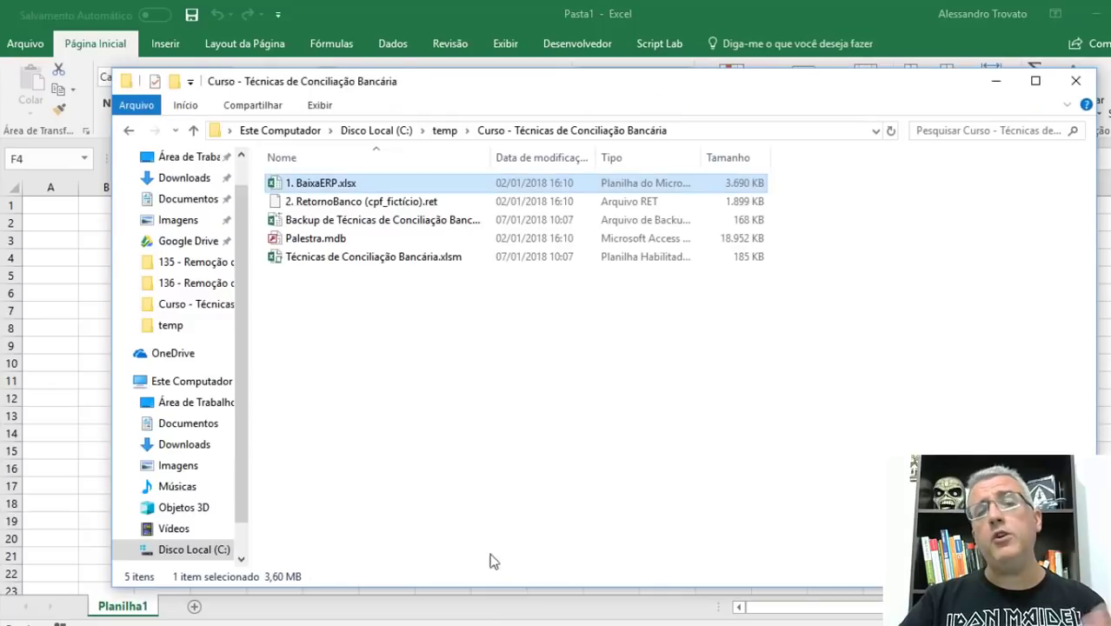
Try to import 2. RetornoBanco (cpf_fictício).ret as text data from the C:\temp course folder, listing all file types
click(393, 43)
click(394, 44)
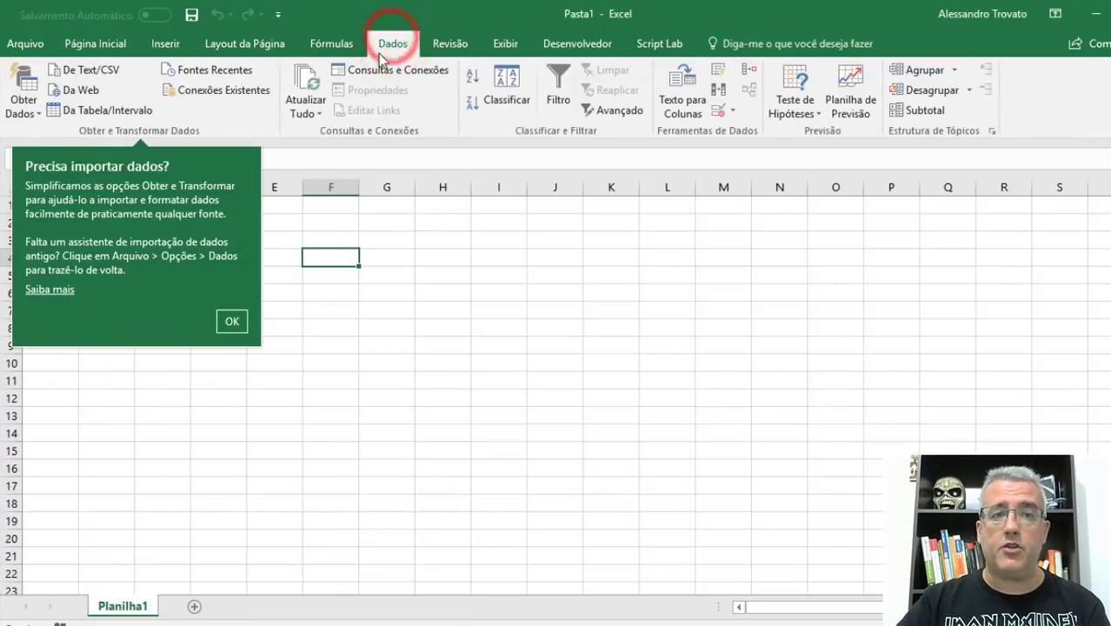
click(230, 333)
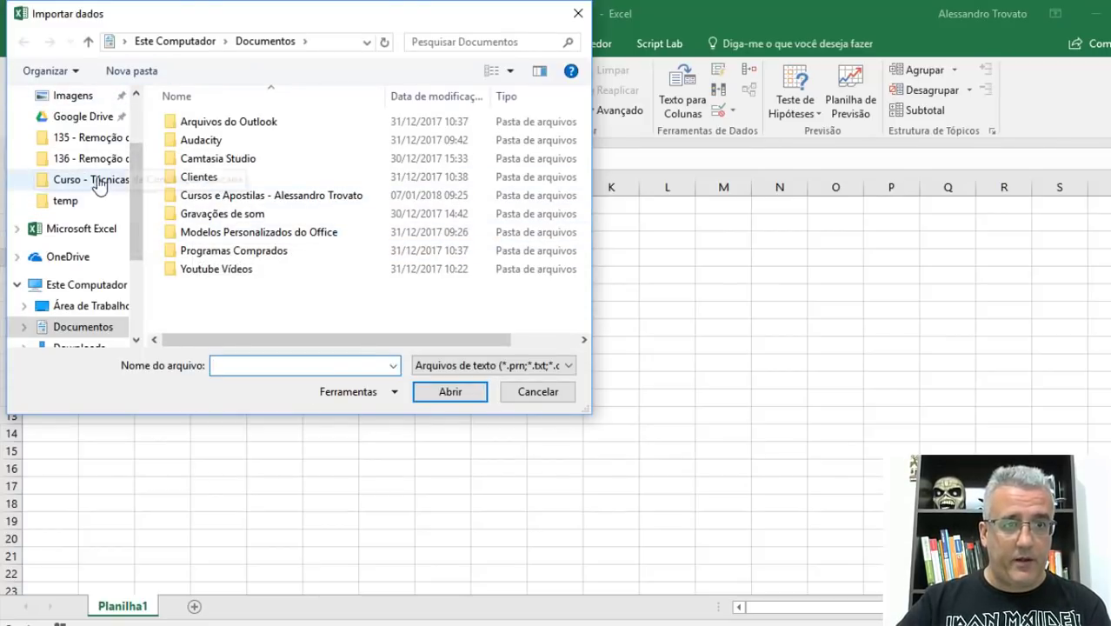
drag(139, 116, 136, 108)
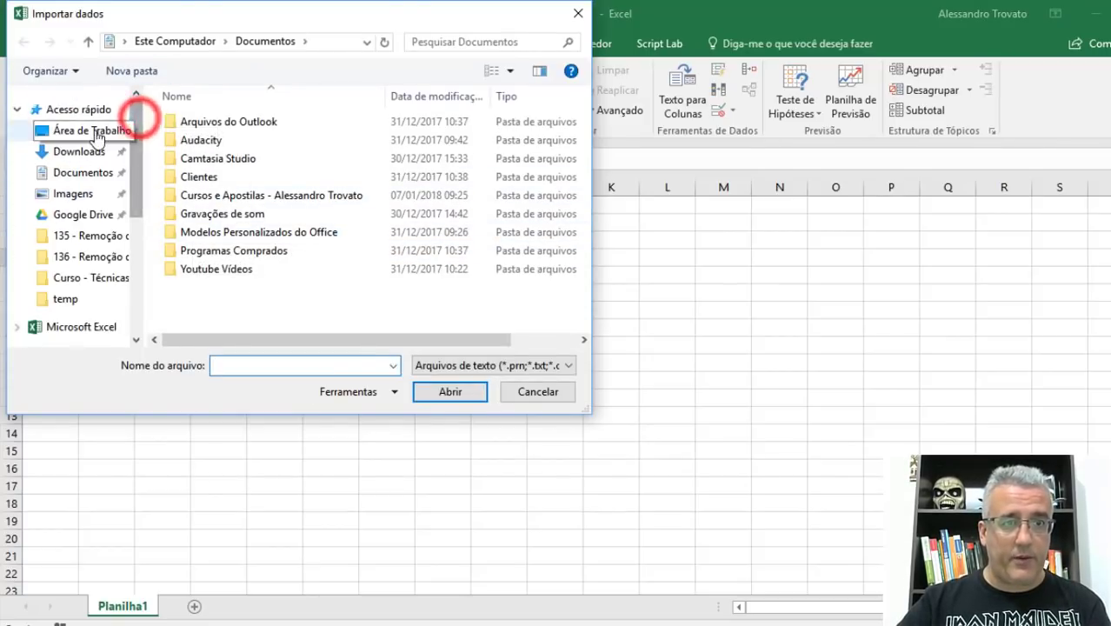
click(95, 129)
scroll(145, 252, down, 2)
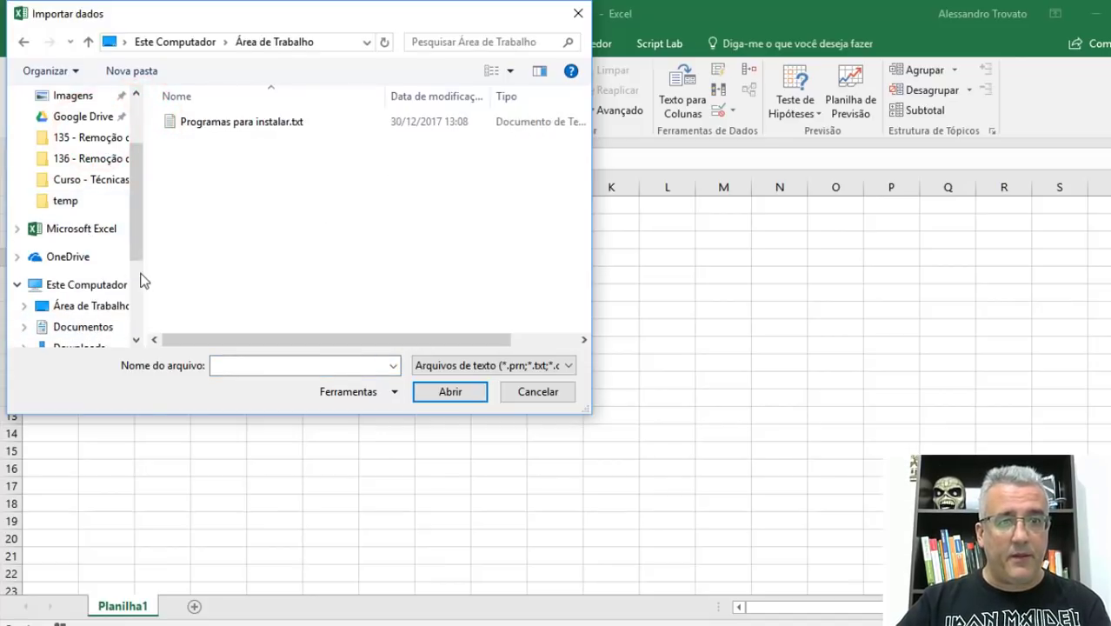
click(63, 201)
double_click(240, 119)
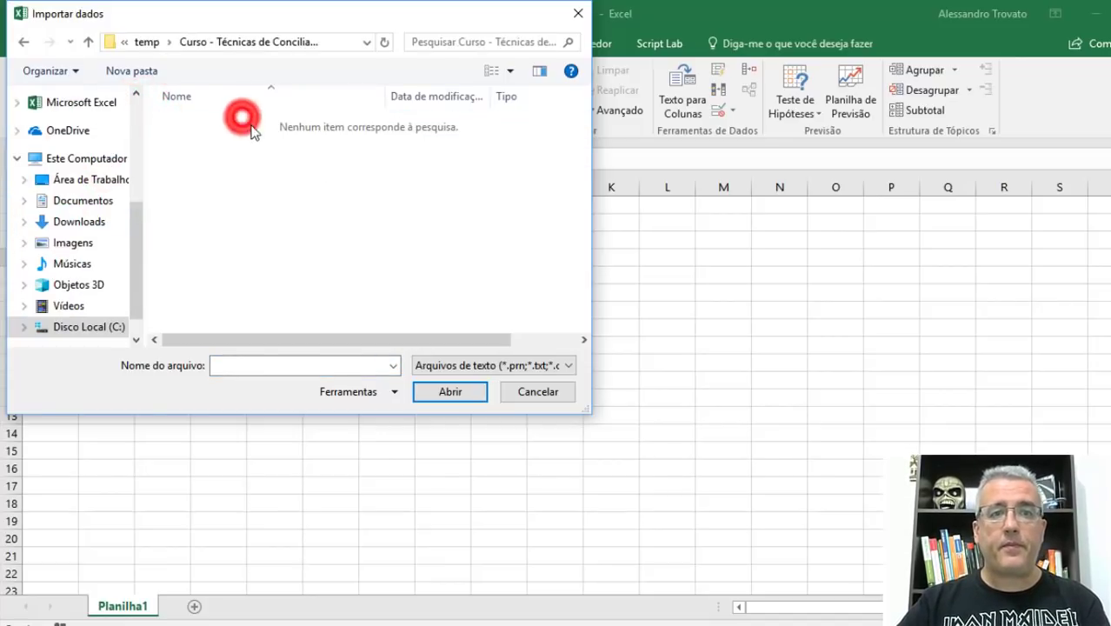
click(470, 366)
click(479, 392)
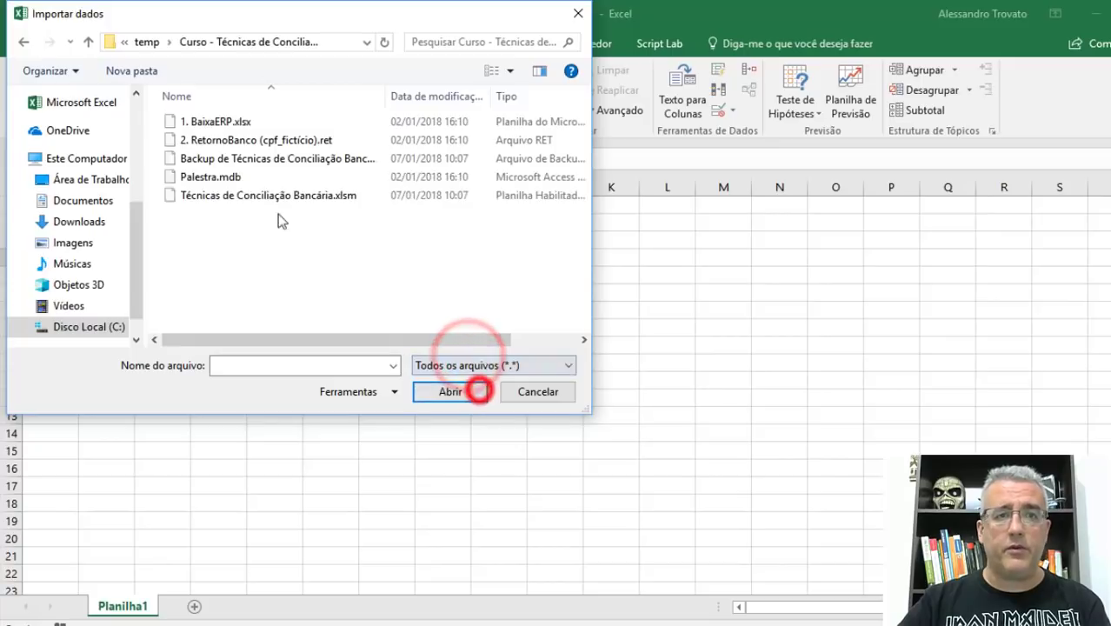
double_click(224, 139)
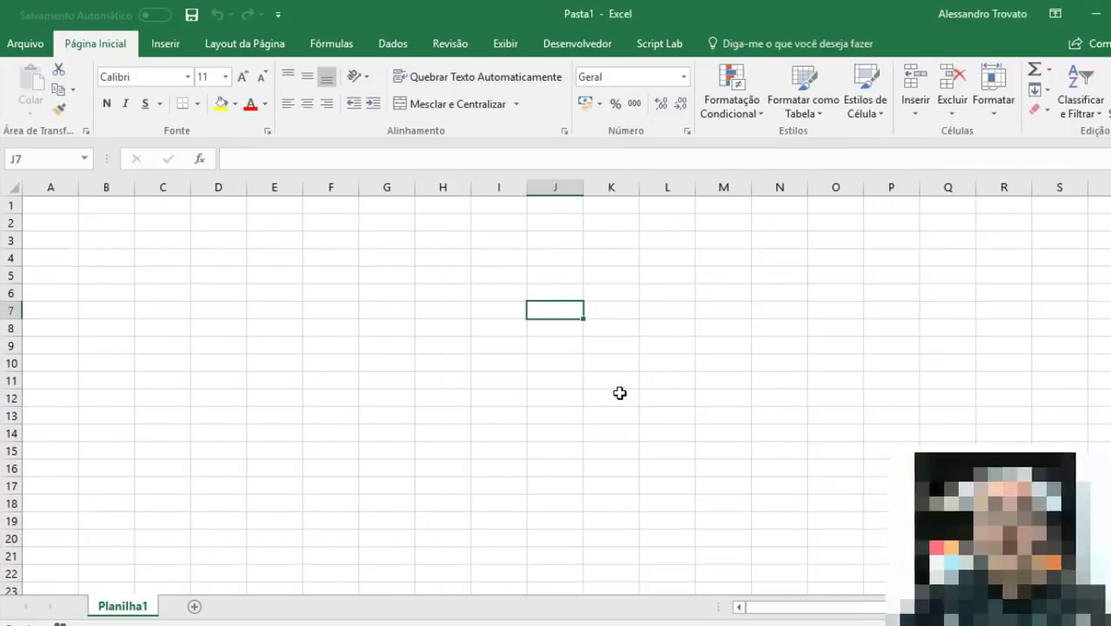
click(619, 393)
click(394, 44)
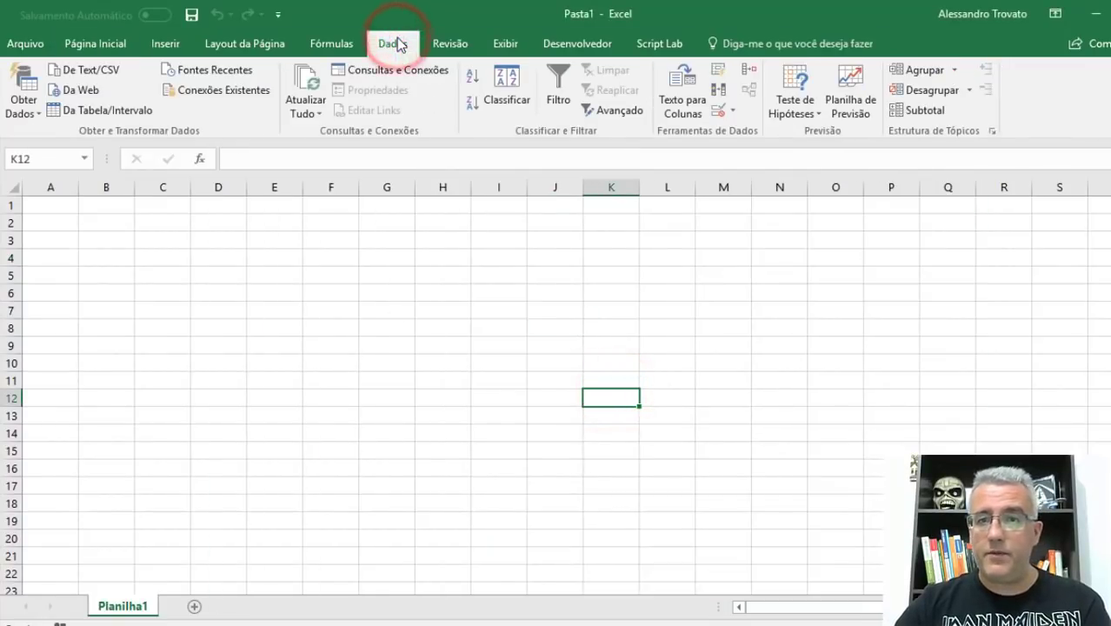
click(678, 325)
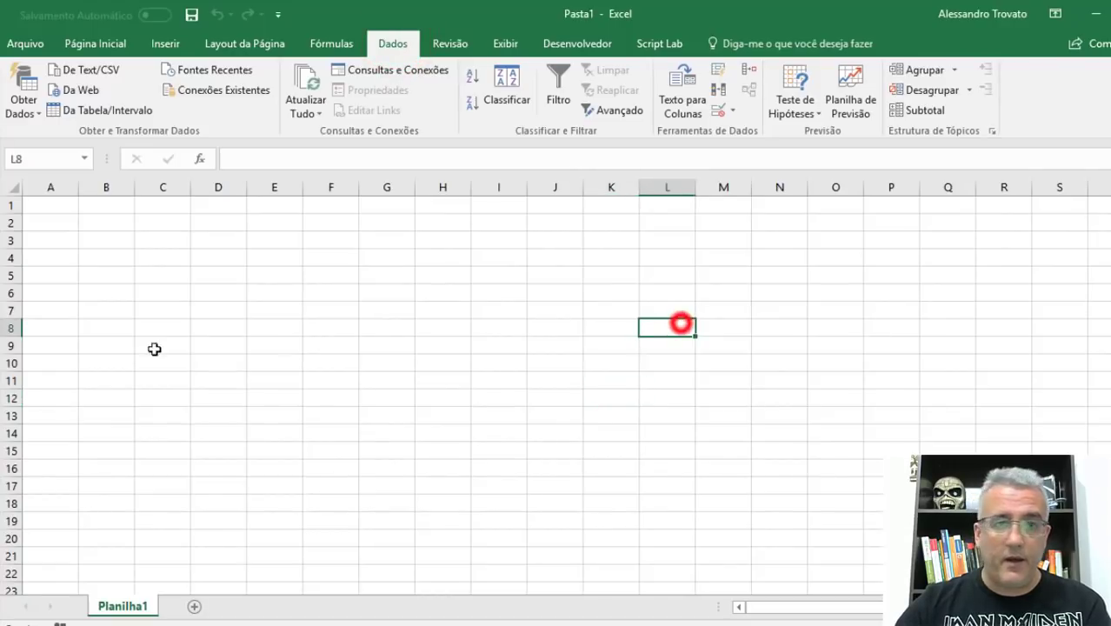
click(23, 102)
click(46, 146)
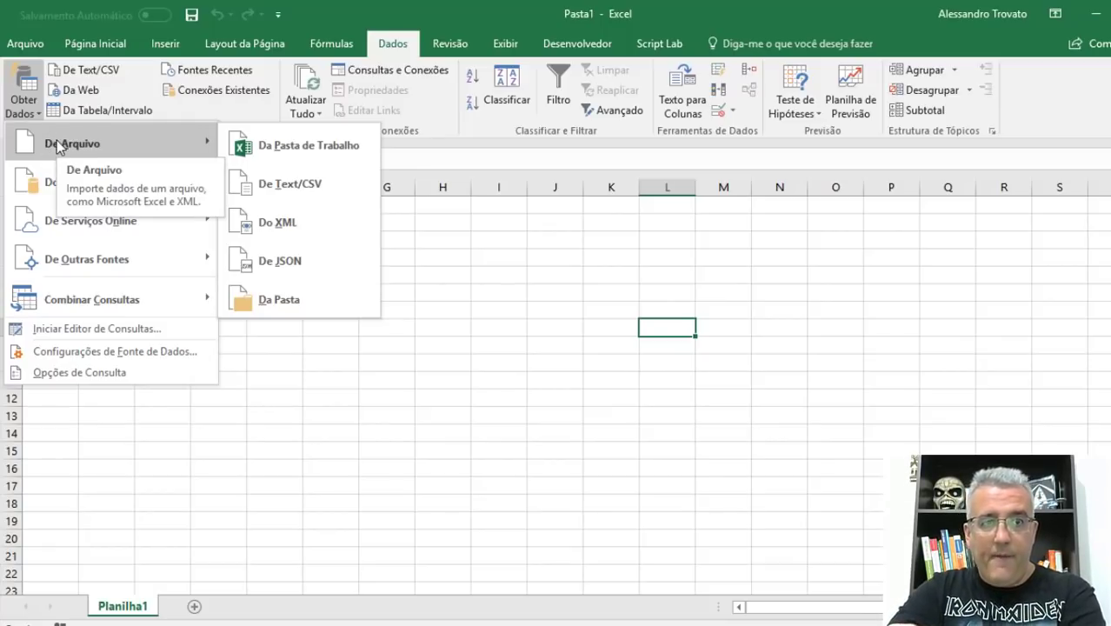
click(306, 396)
Browse for a file to open in the Curso - Técnicas de Conciliação Bancária folder under temp on the C: drive
click(30, 41)
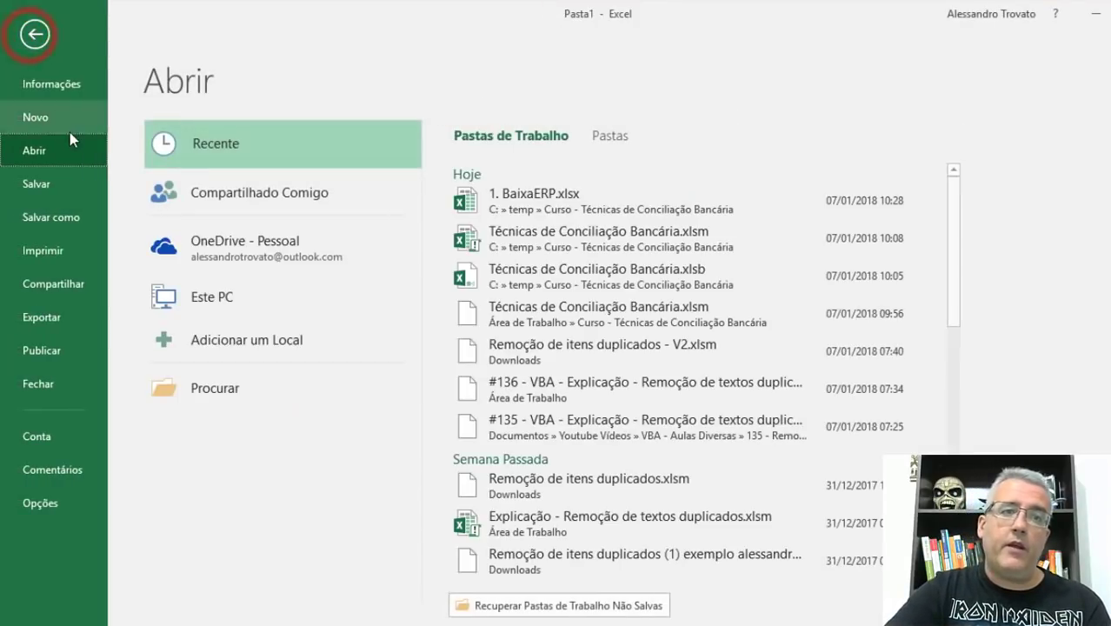
click(71, 139)
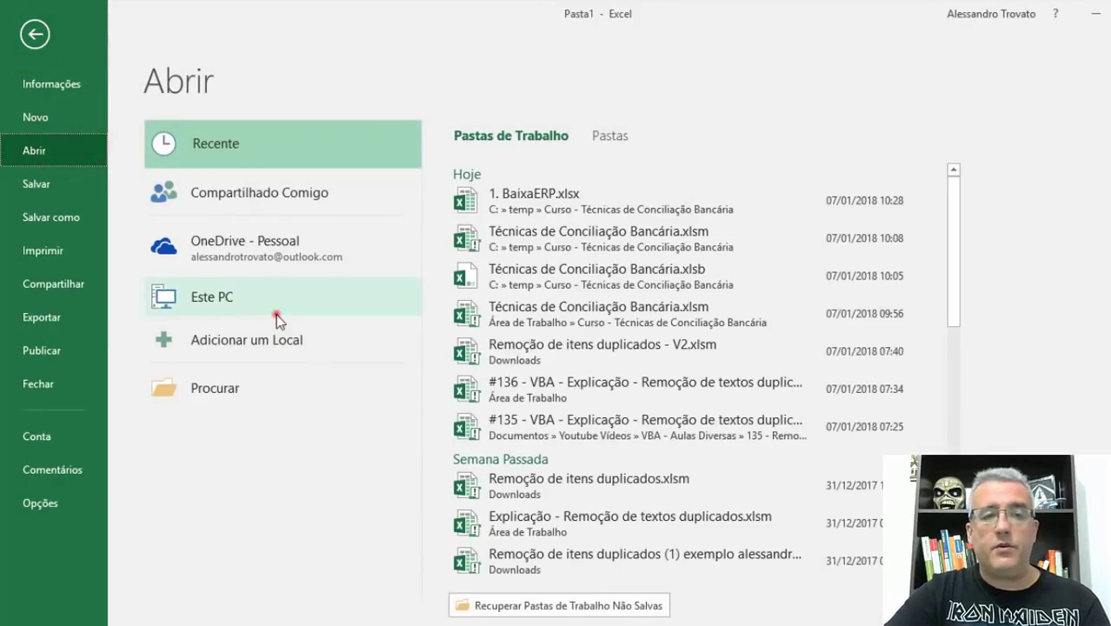
click(277, 315)
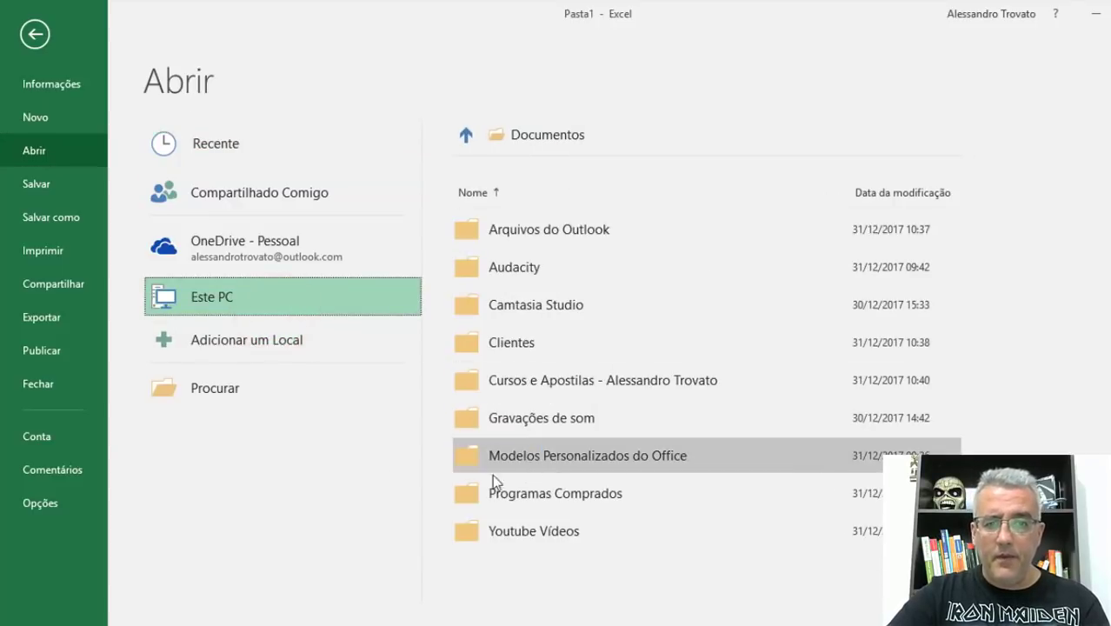
click(243, 382)
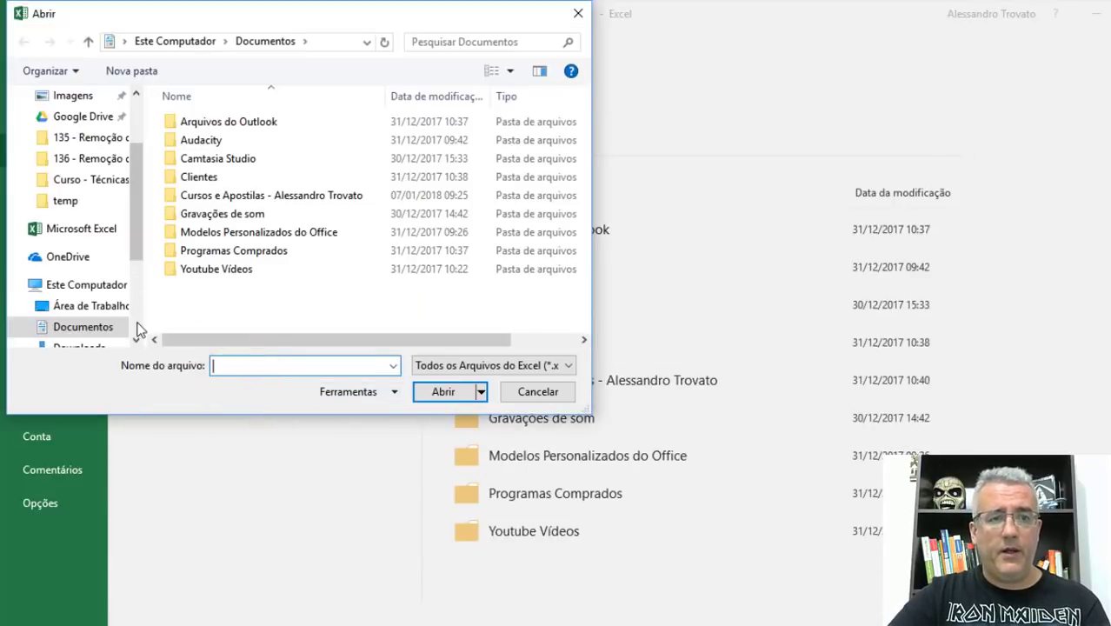
scroll(135, 316, down, 3)
click(113, 301)
click(181, 293)
double_click(182, 293)
click(228, 121)
double_click(229, 122)
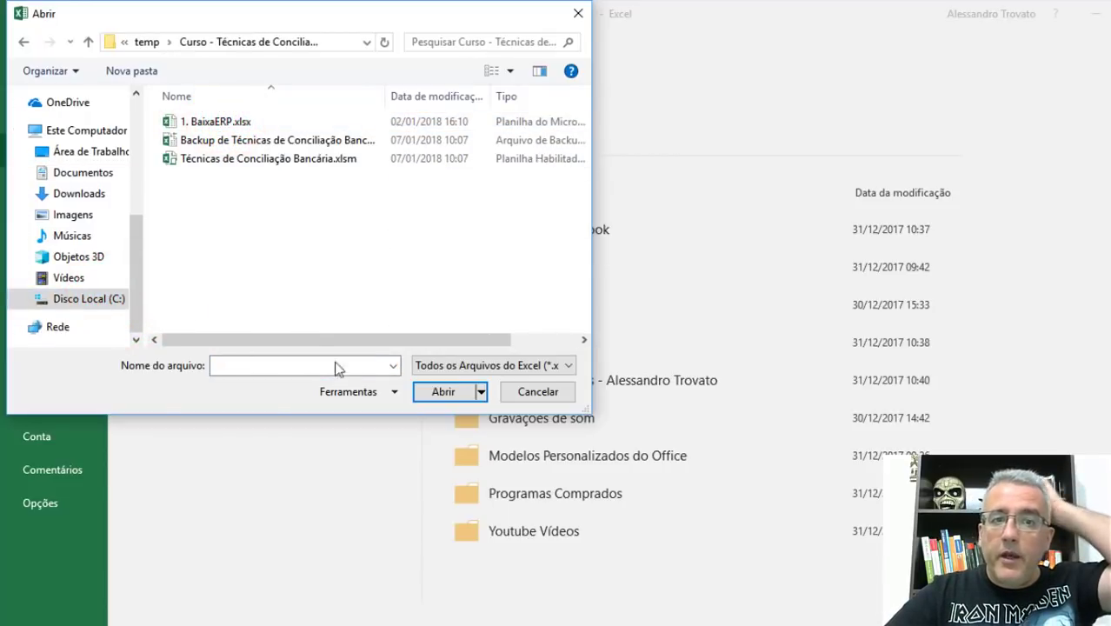
List all file types and open 2. RetornoBanco (cpf_fictício).ret in the text import wizard
click(485, 369)
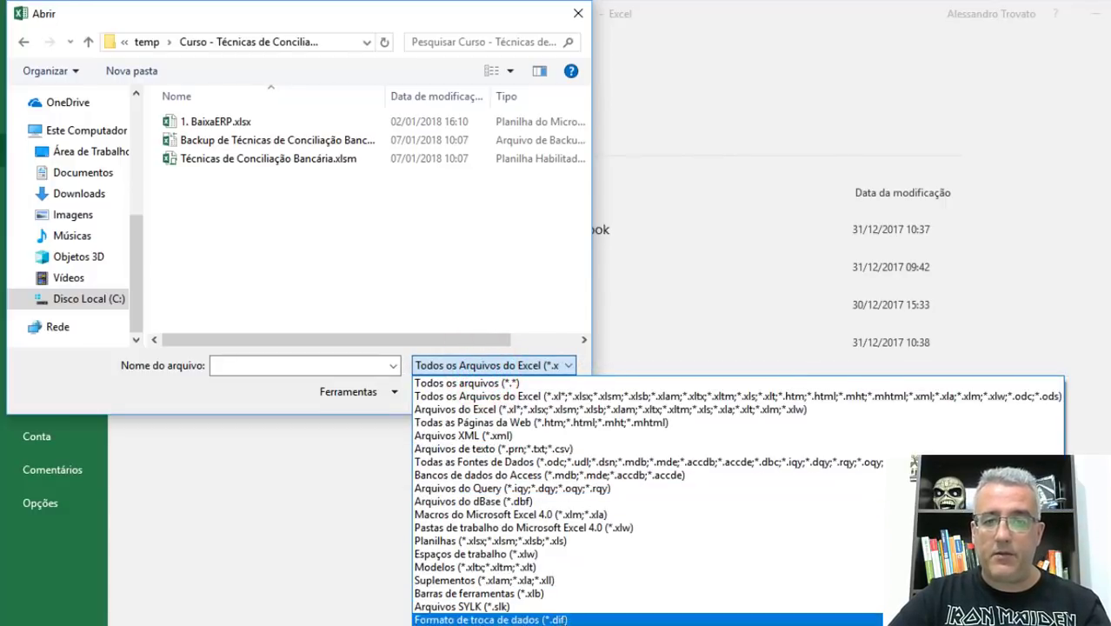
click(509, 383)
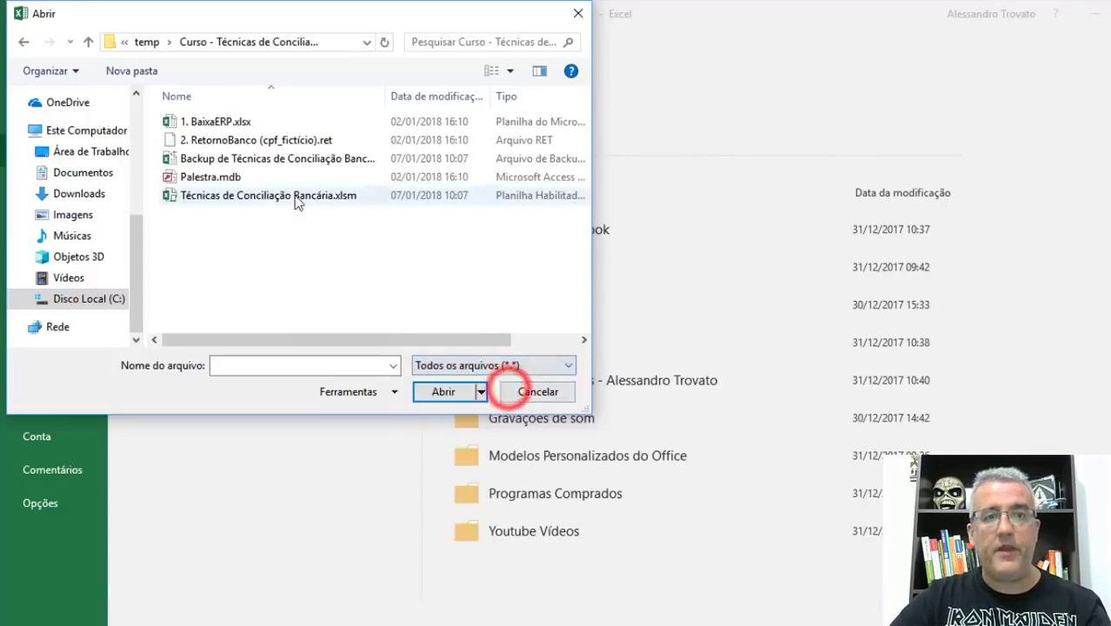
double_click(222, 141)
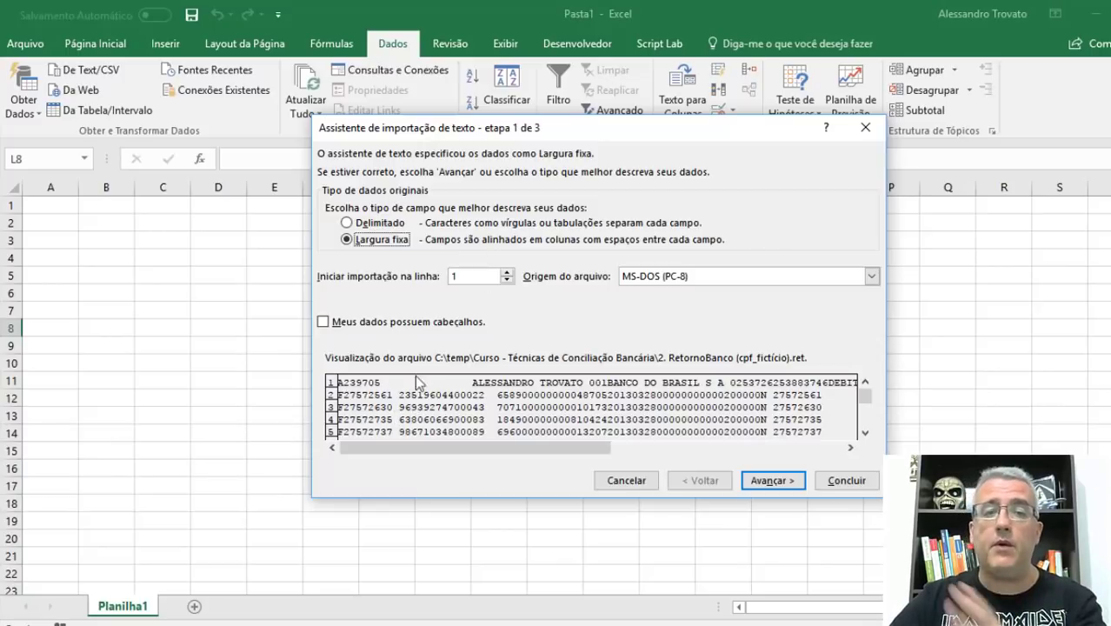
Choose Largura fixa as the original data type and proceed to the column break settings
click(386, 226)
click(383, 238)
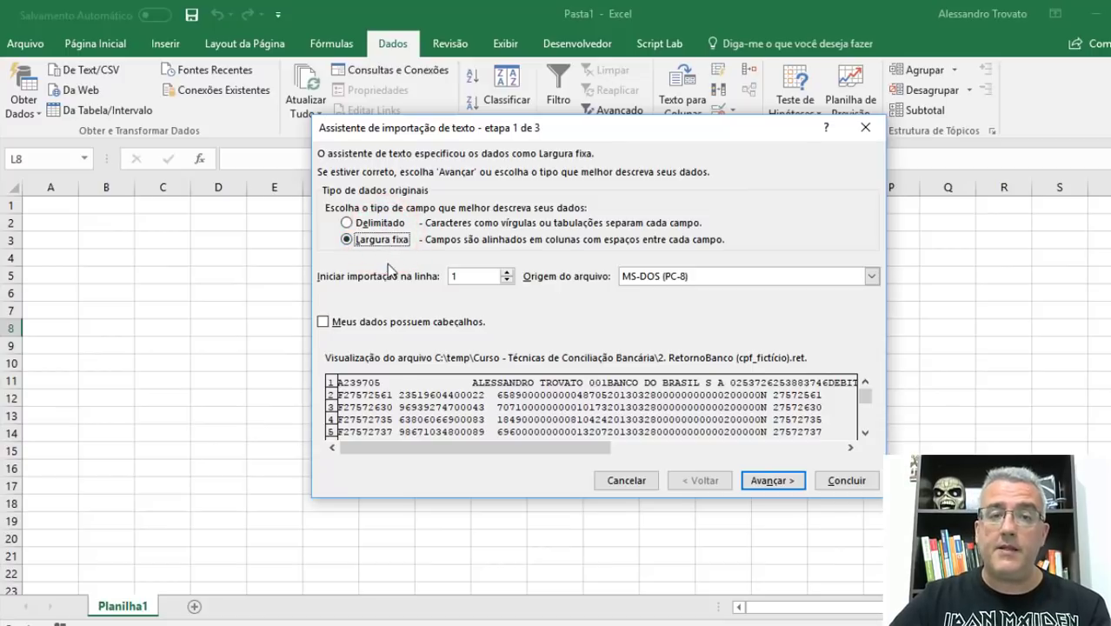
click(774, 481)
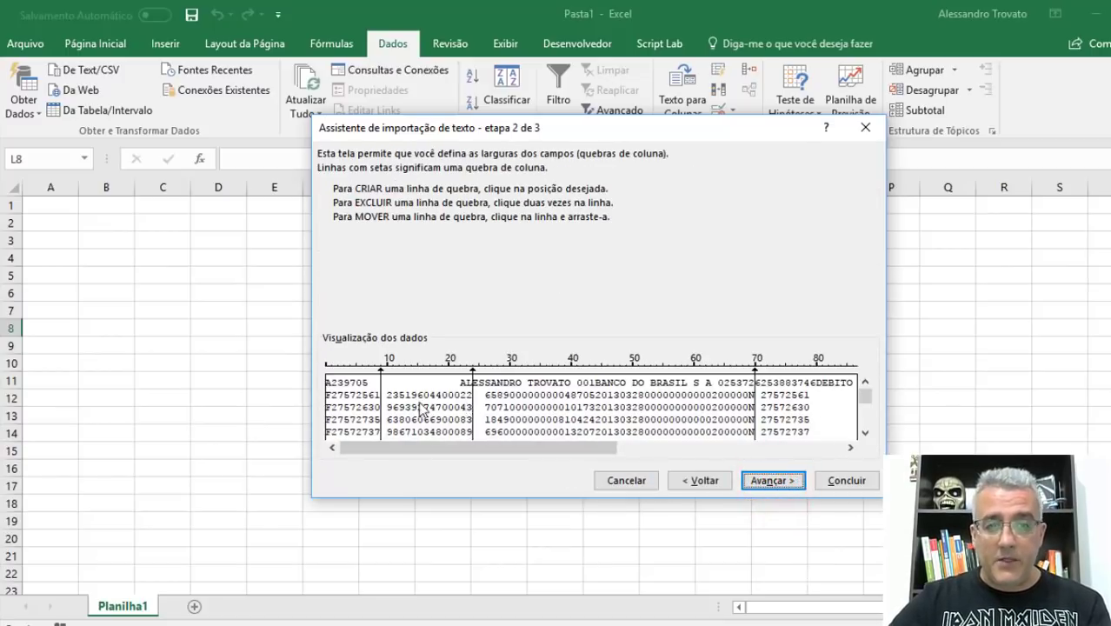
Remove all column break lines from the data preview, including the one near the end of the records
drag(381, 402, 387, 403)
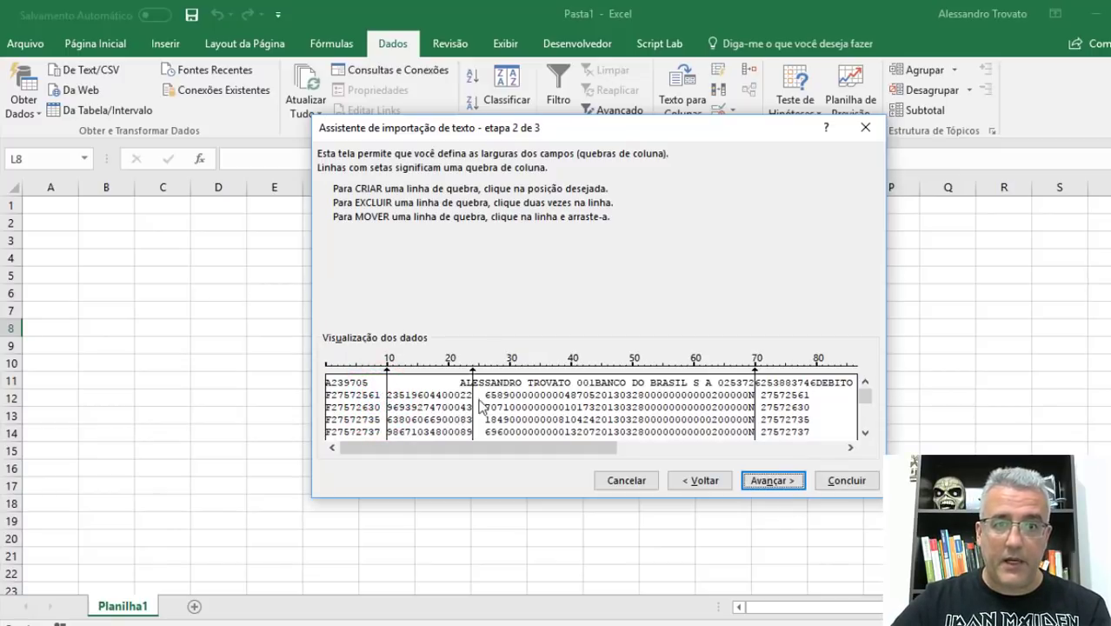
double_click(755, 406)
double_click(473, 393)
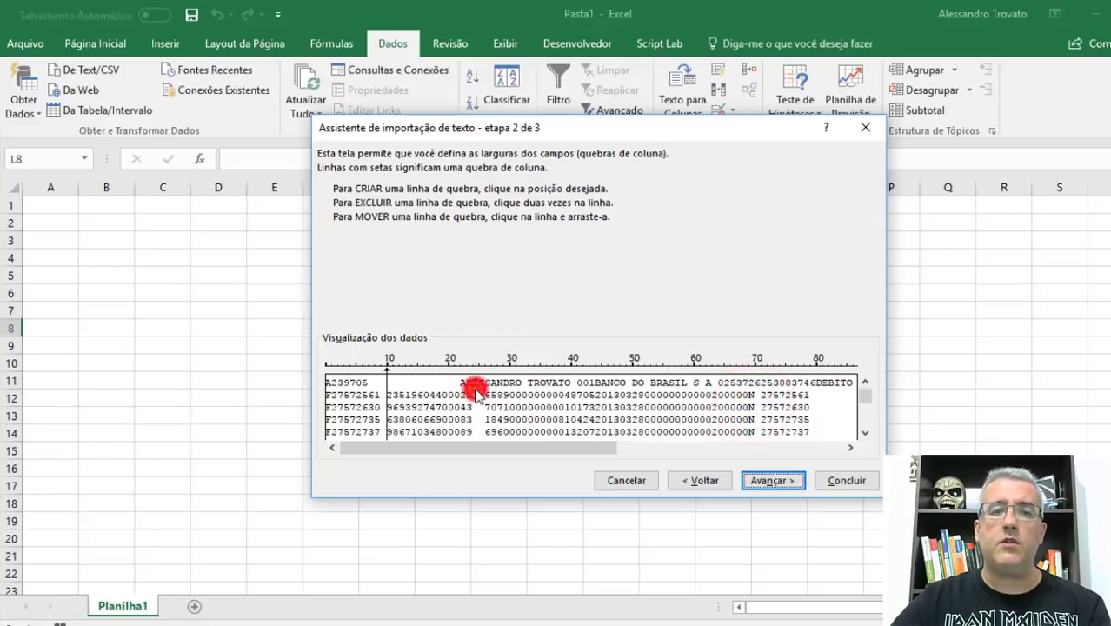
double_click(386, 385)
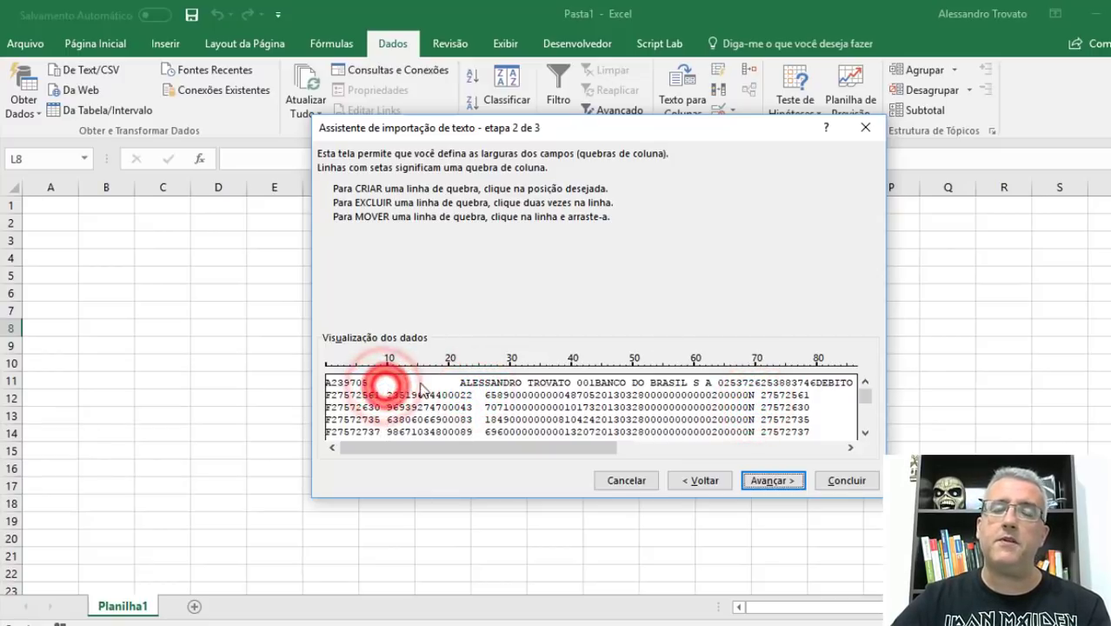
click(718, 445)
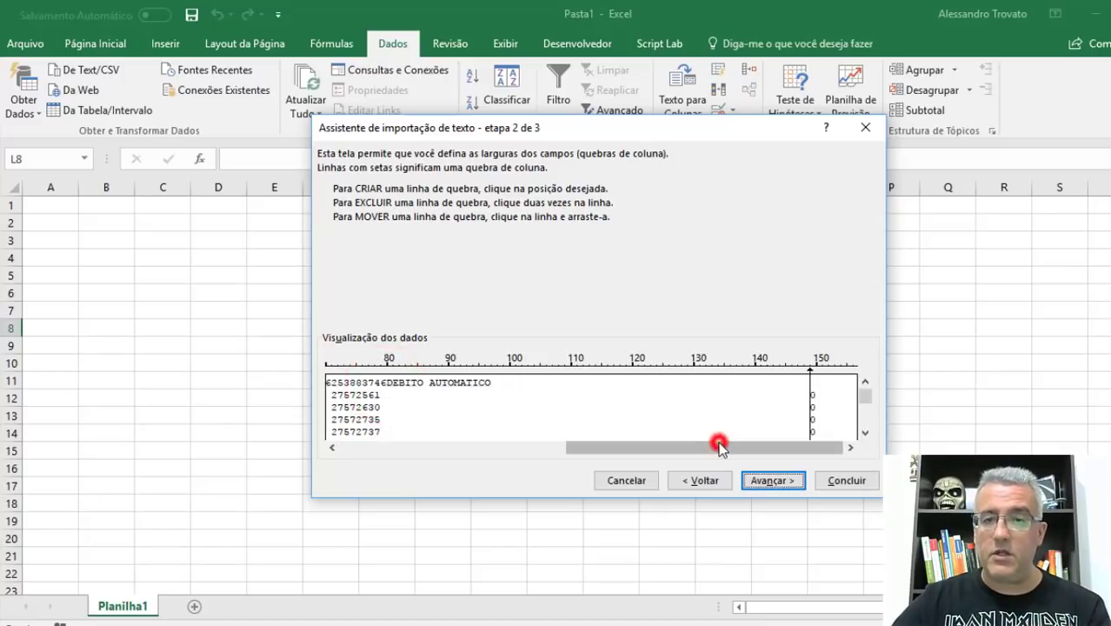
click(809, 396)
drag(824, 447, 558, 449)
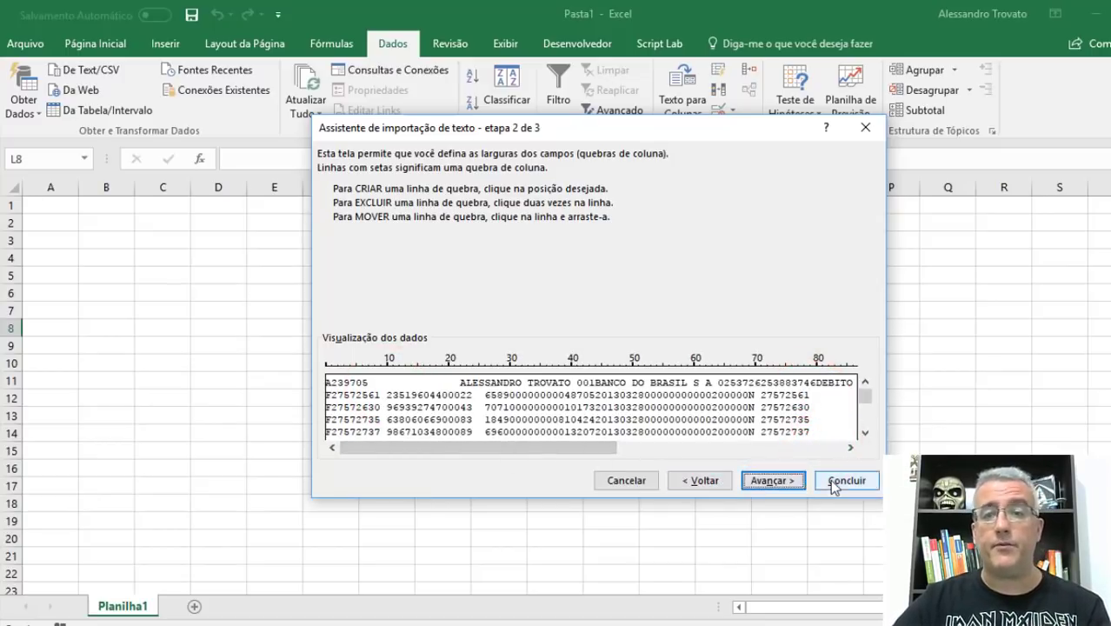
Finish the text import and widen column A of the imported sheet
click(837, 483)
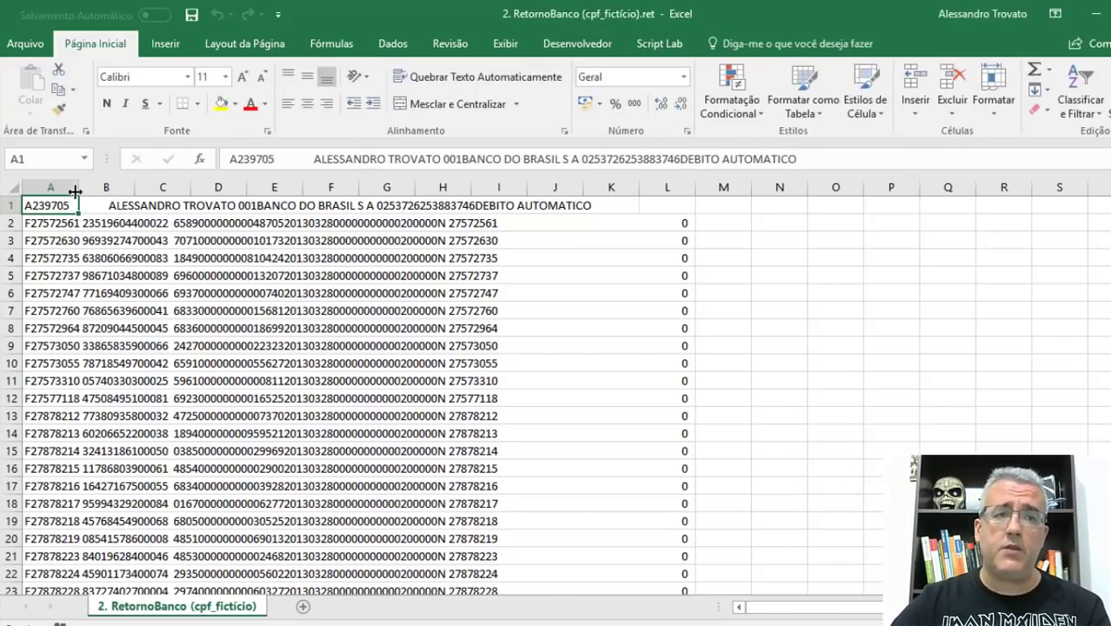
drag(77, 187, 174, 187)
click(209, 205)
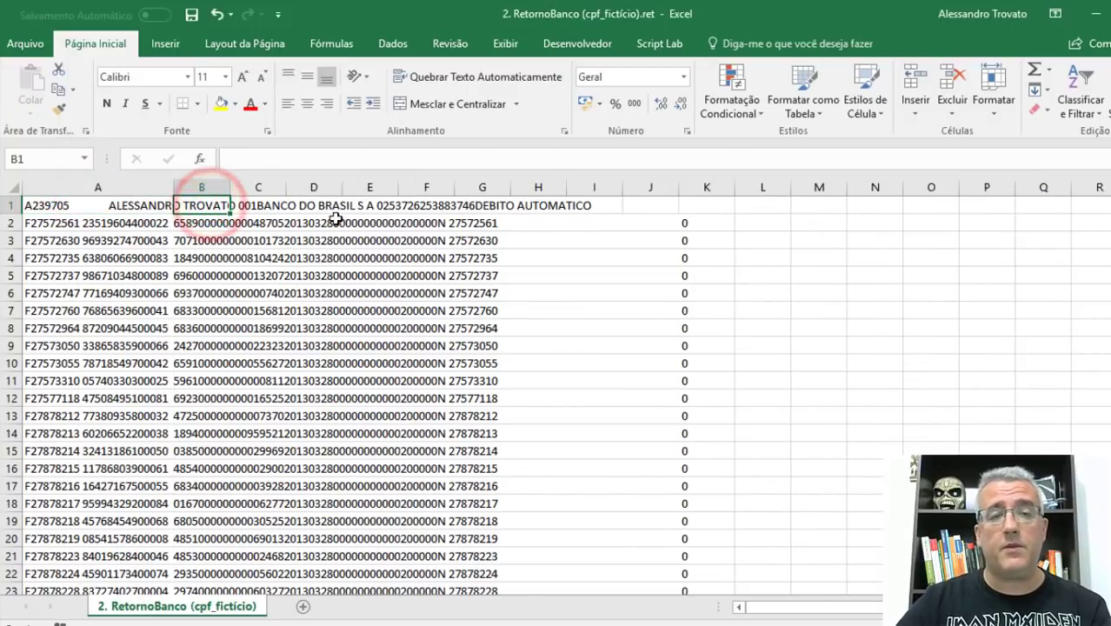
Enter blank text in cells B2 to B4 to cut off the record text overflowing from column A
double_click(205, 221)
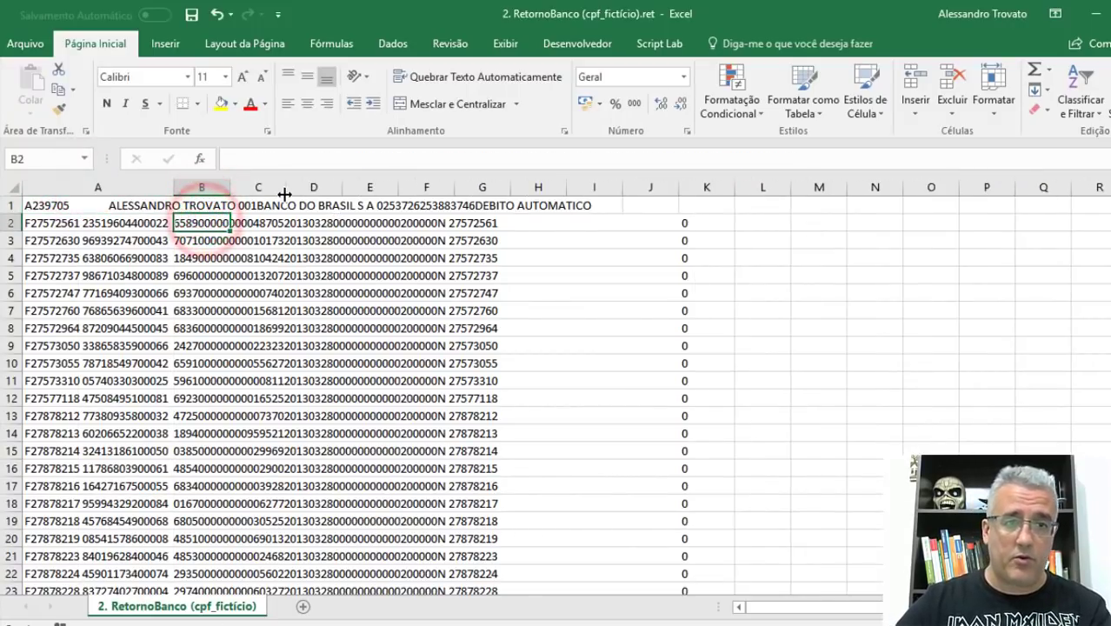
key(Return)
key(Return)
key(Return)
key(Return)
key(Up)
key(Up)
key(Up)
key(Up)
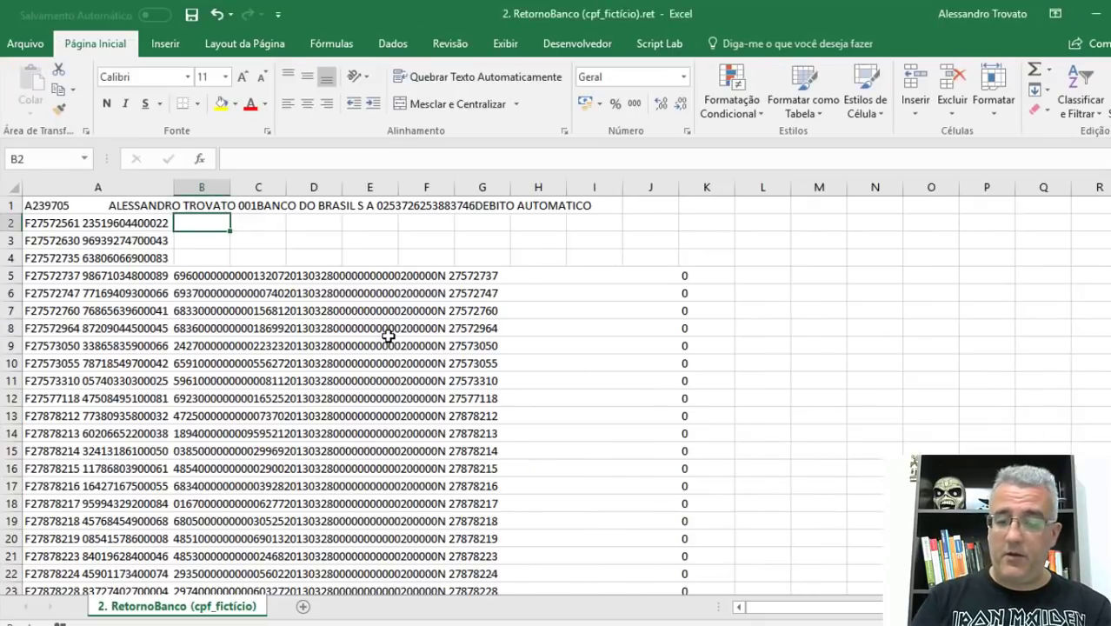
Enter =EXT.TEXTO(A2;11;9) in cell B2, consulting the CPF start position and size in the frmLayout form
text(=)
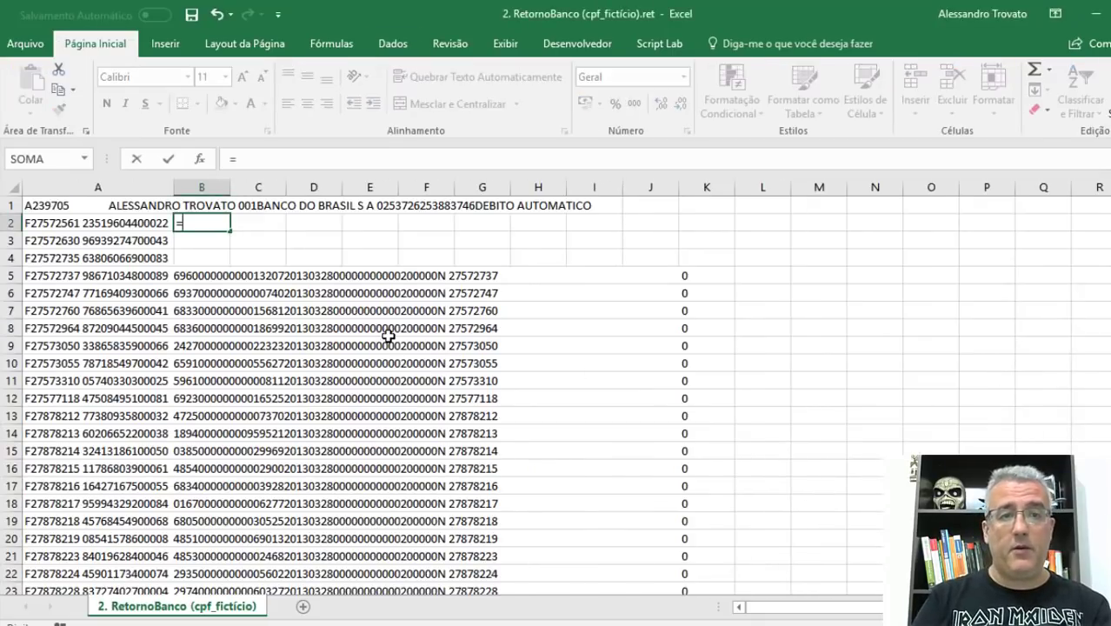
text(EXT)
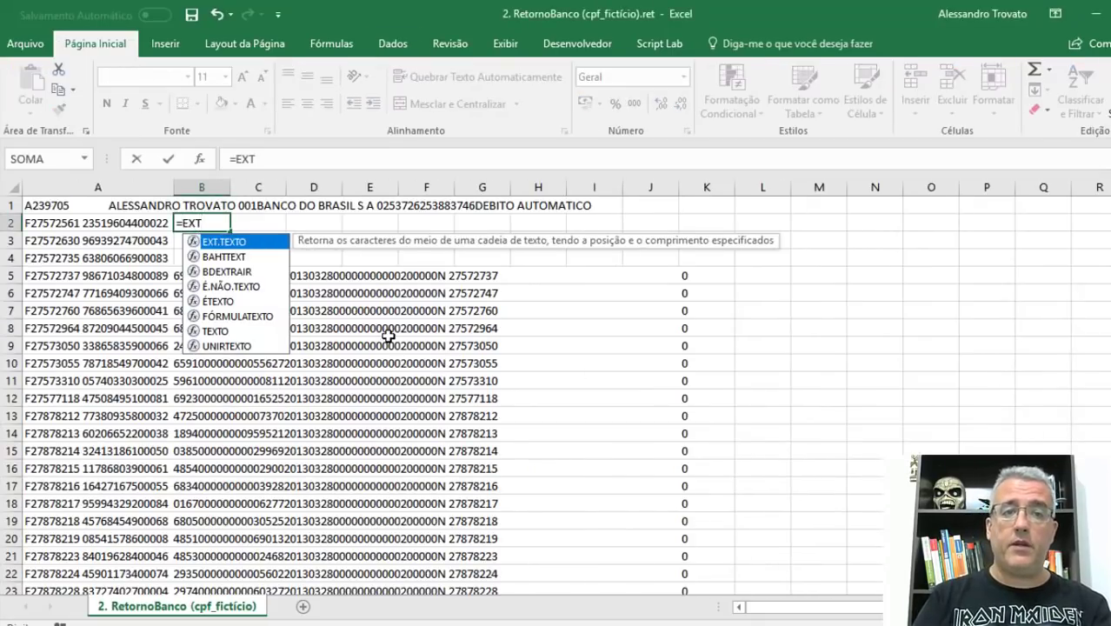
key(Tab)
key(Left)
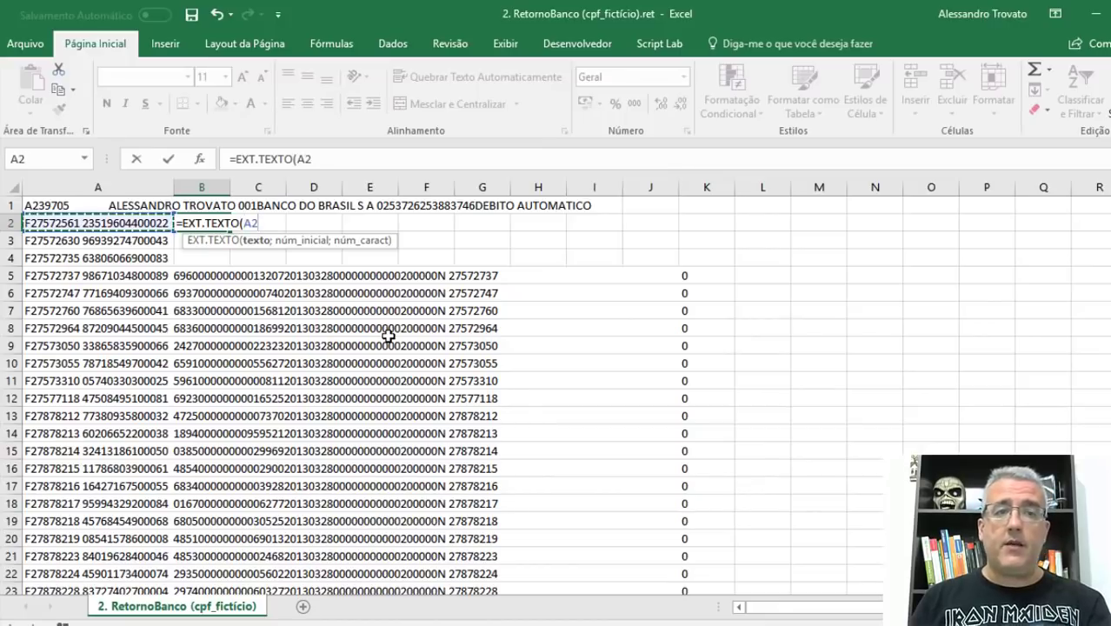
text(;)
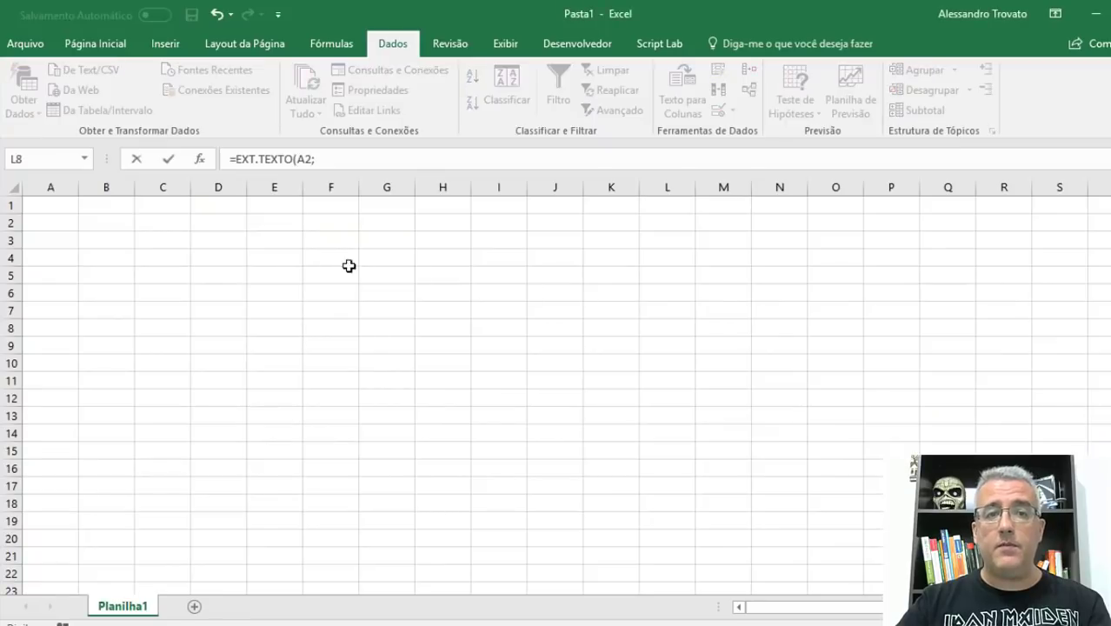
key(alt+Tab)
key(alt+Tab)
key(alt+Tab)
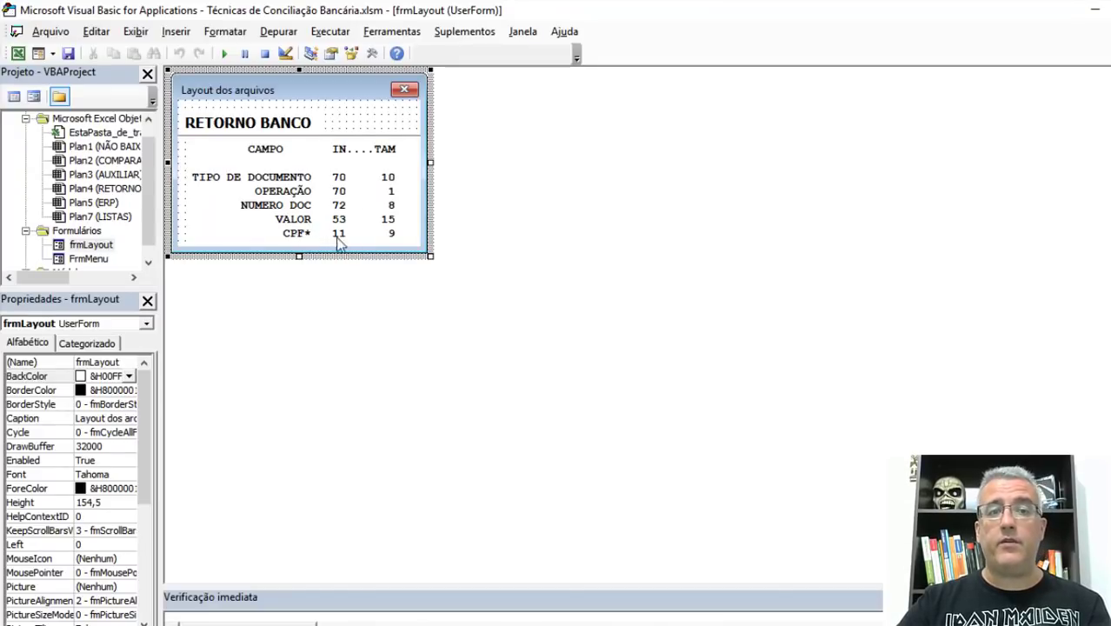
key(alt+Tab)
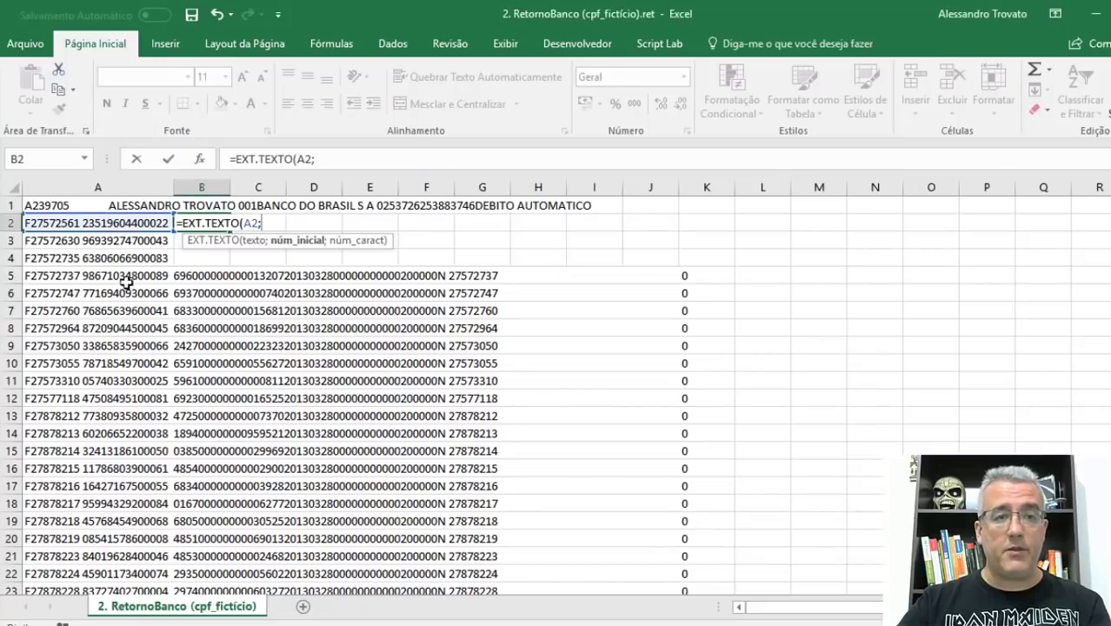
text(11;)
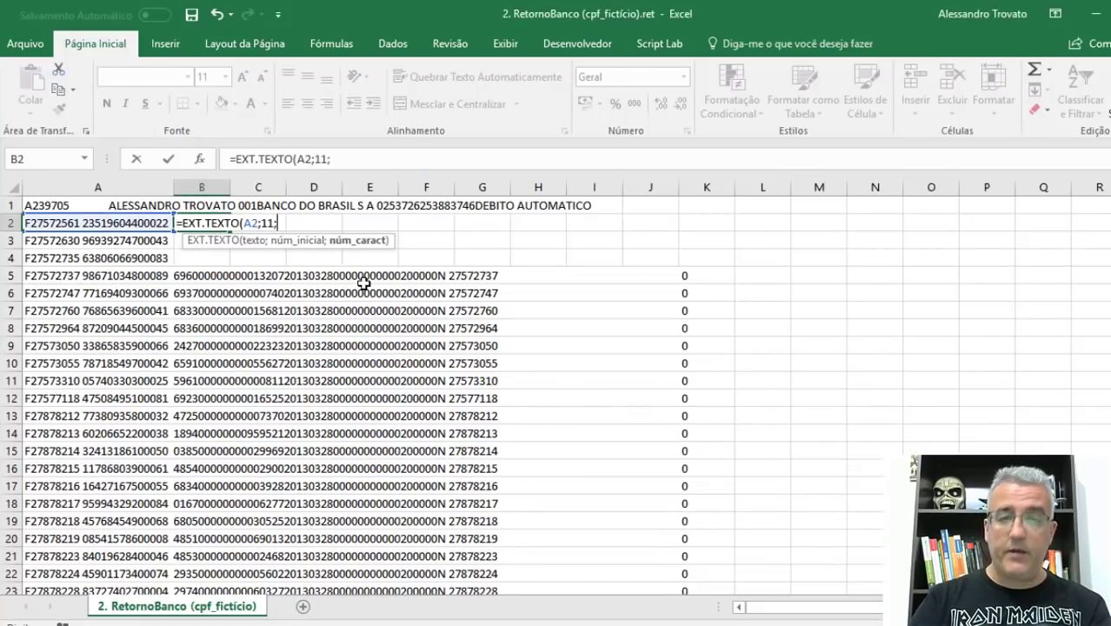
text(9)
key(Return)
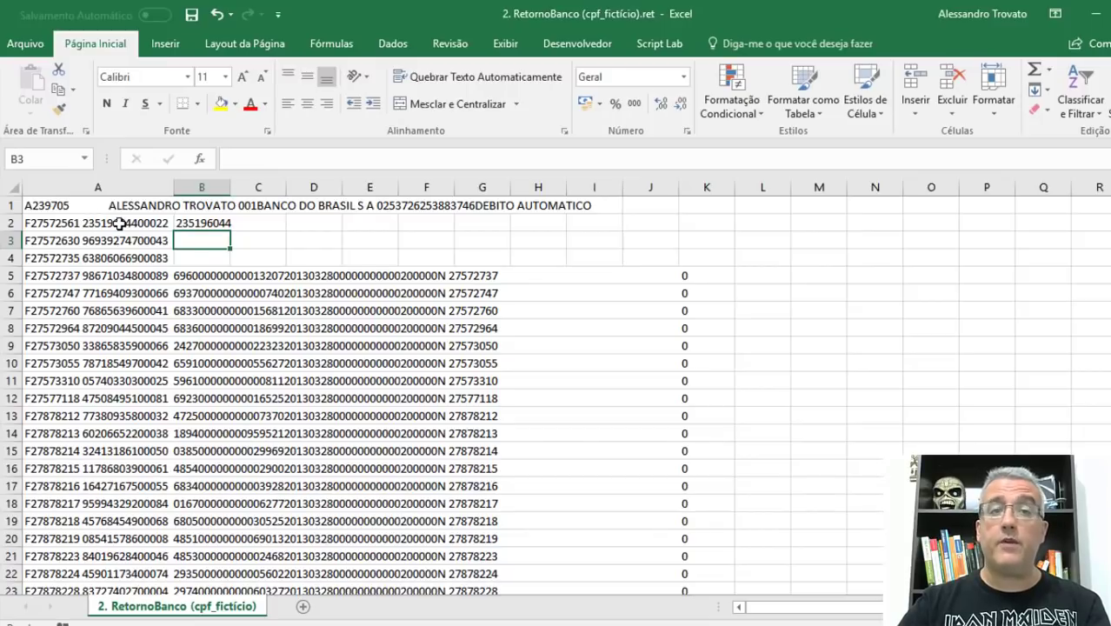
Extend the formula in B2 with &EXT.TEXTO(A2;23;2) to append the two CPF check digits
double_click(244, 226)
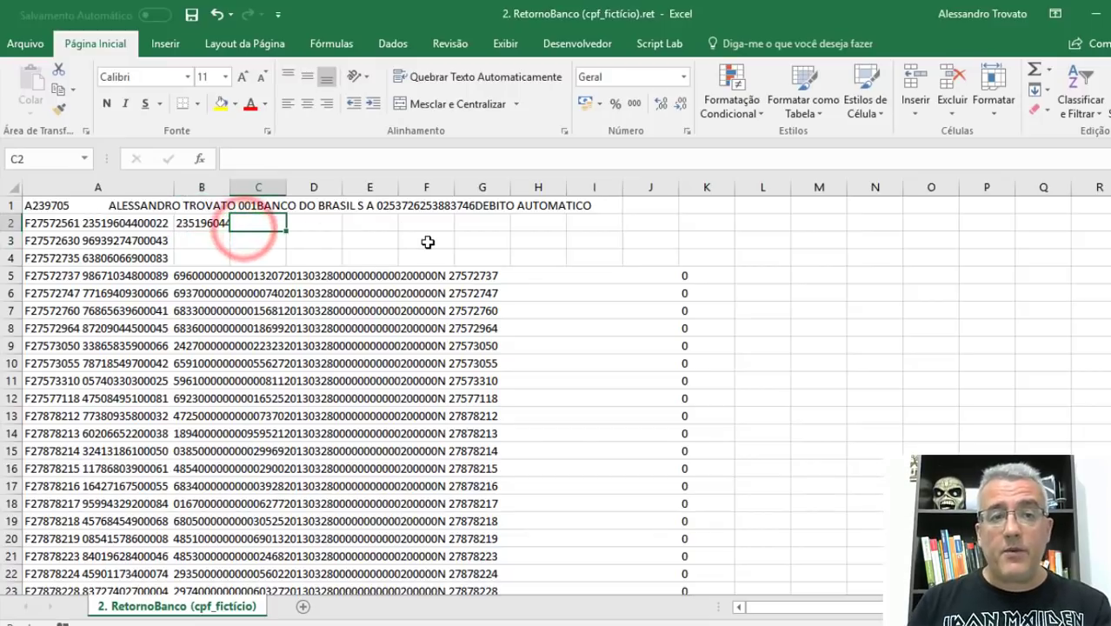
key(Escape)
key(Left)
key(F2)
text(&EXT.)
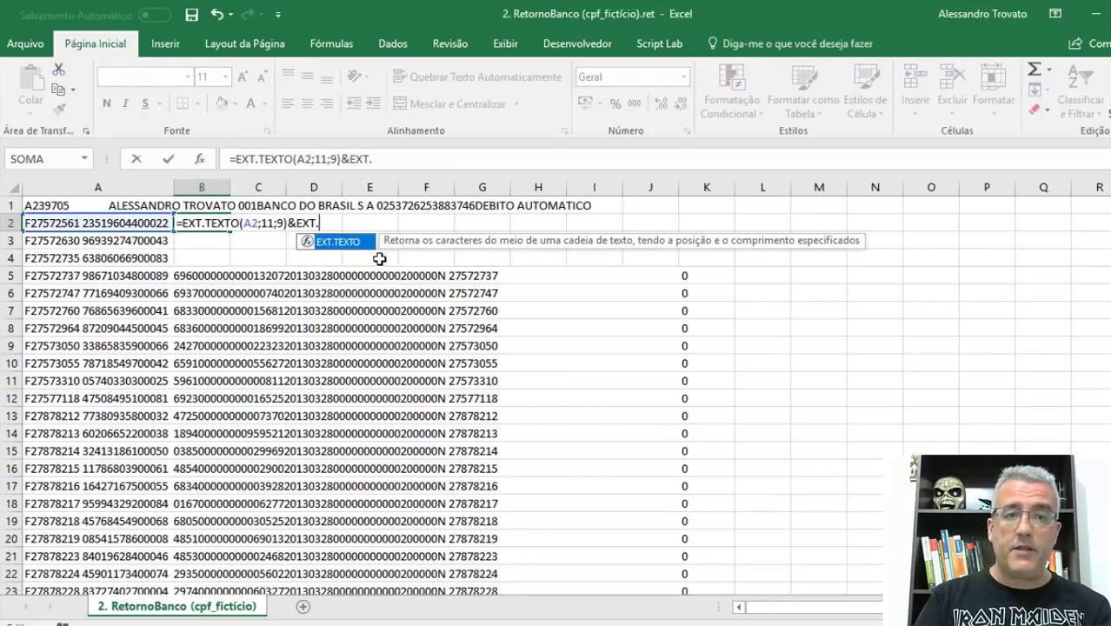
text(TEXTO()
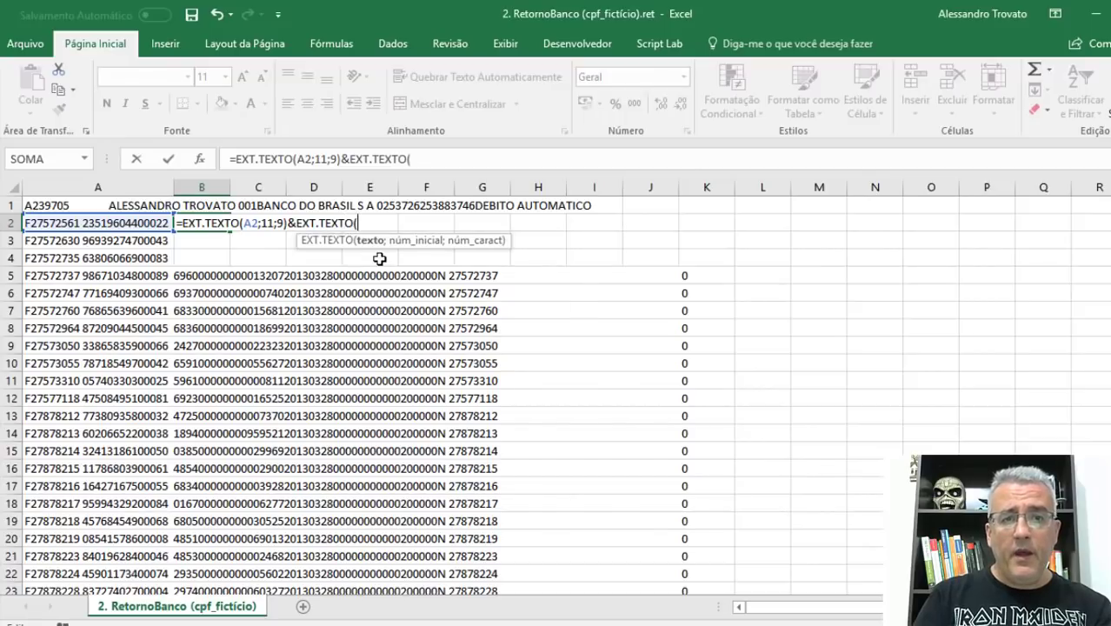
click(143, 222)
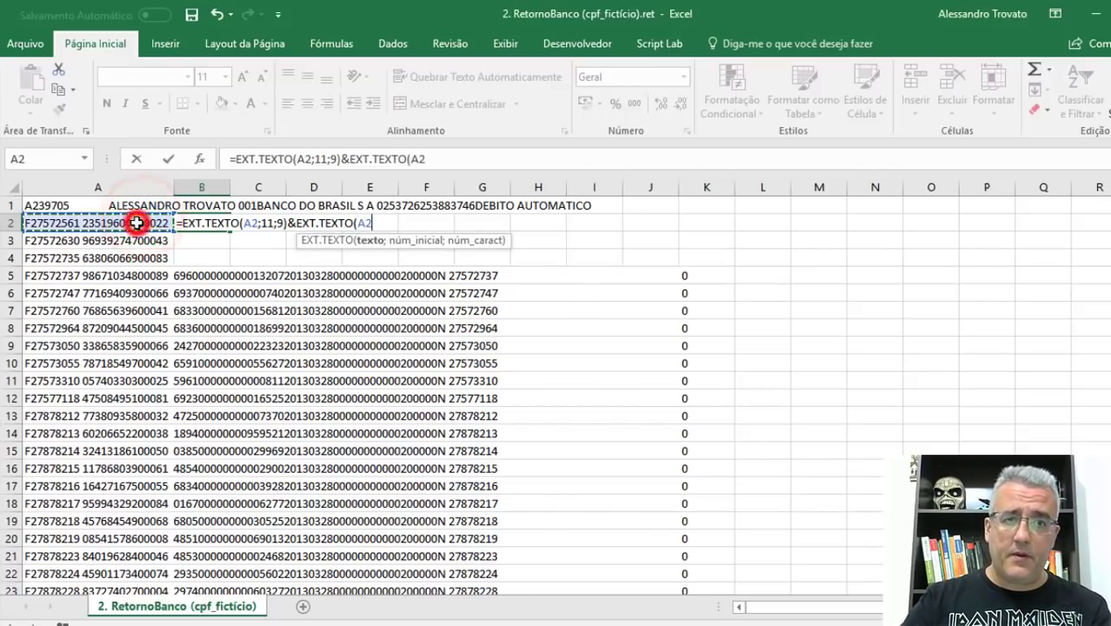
text(;23)
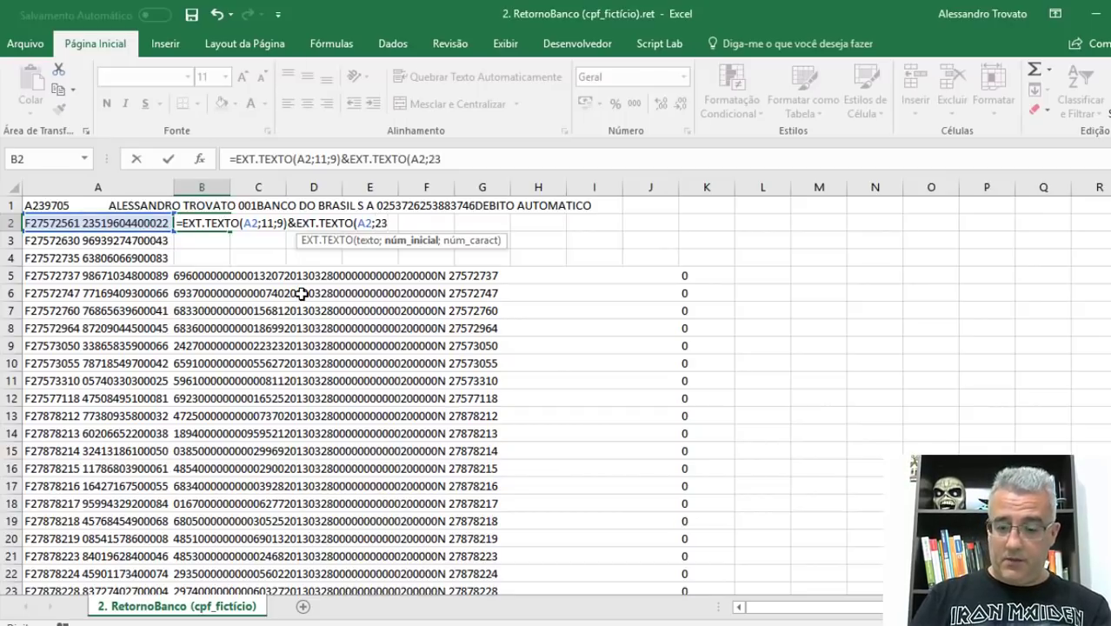
text(;2)
key(Return)
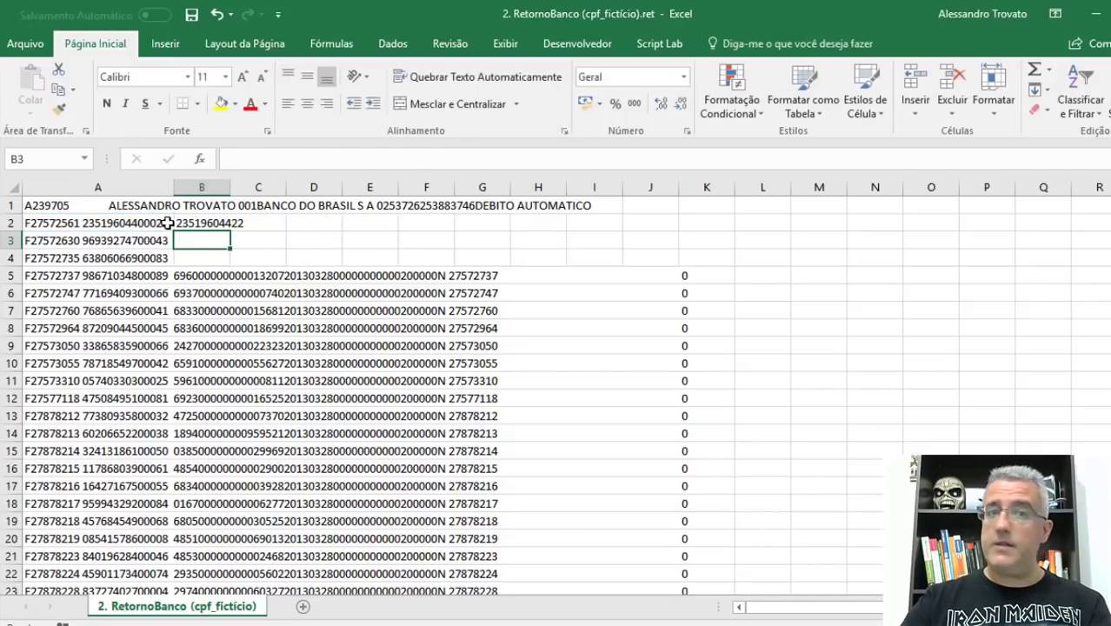
Fill the CPF extraction formula from B2 down to B3 and compare it with the record in column A
click(215, 224)
drag(230, 232, 227, 247)
click(168, 249)
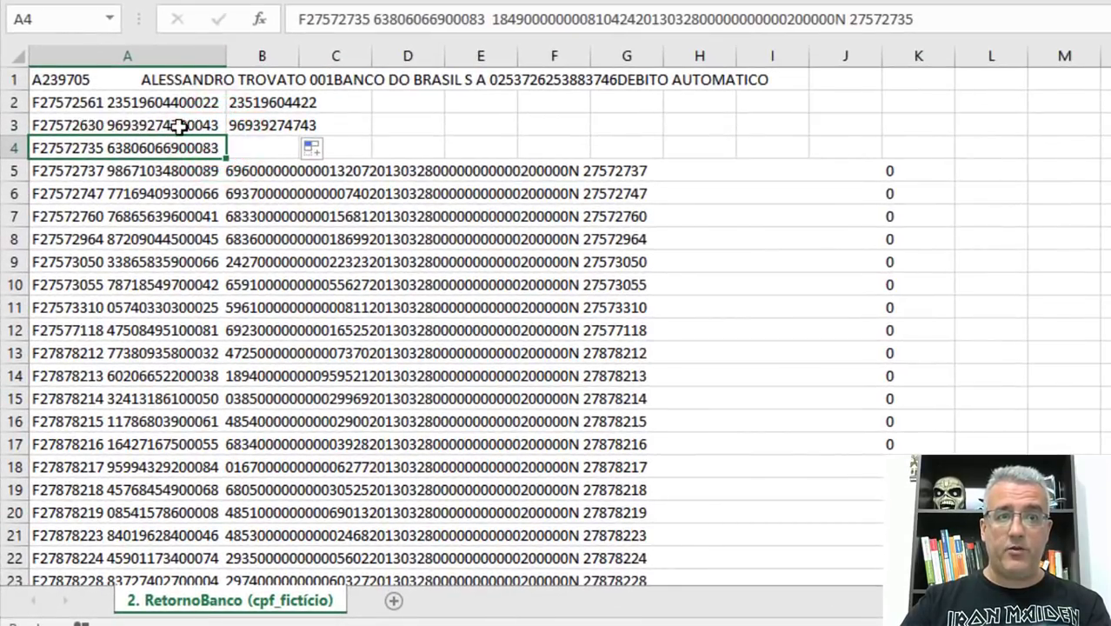
click(293, 127)
Append *1 to the end of the formula in B2 and widen column B
click(273, 103)
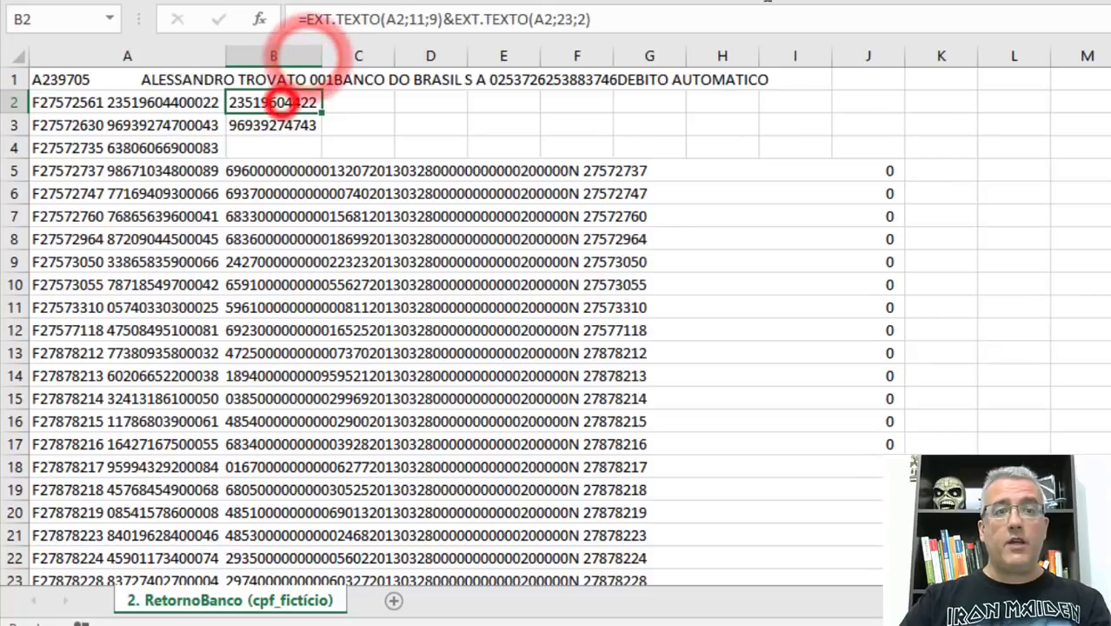
key(F2)
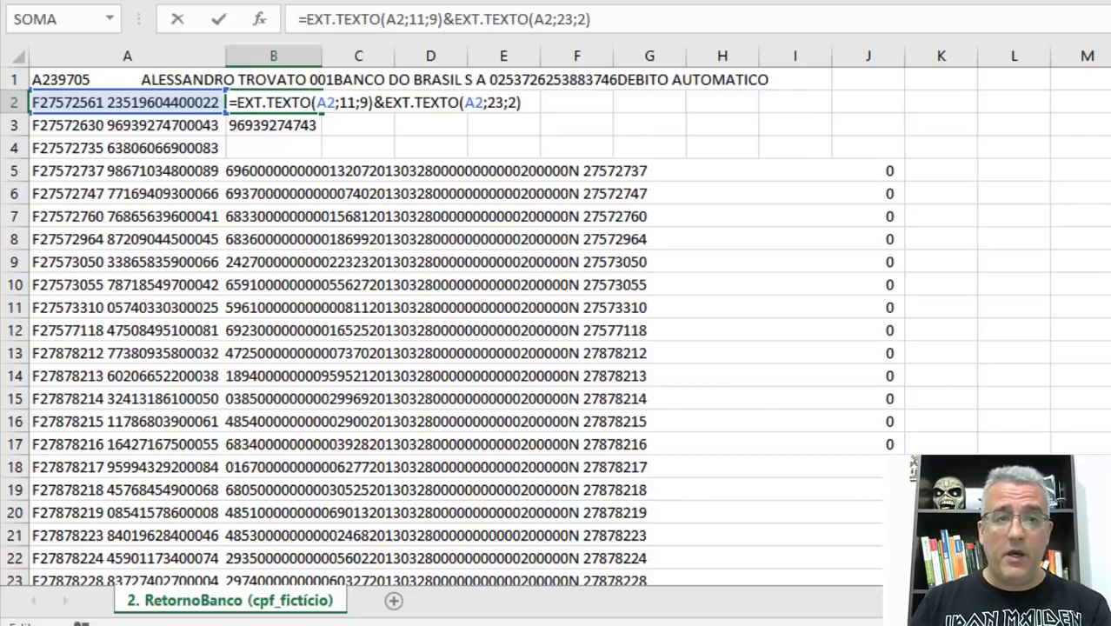
text(*1)
key(Return)
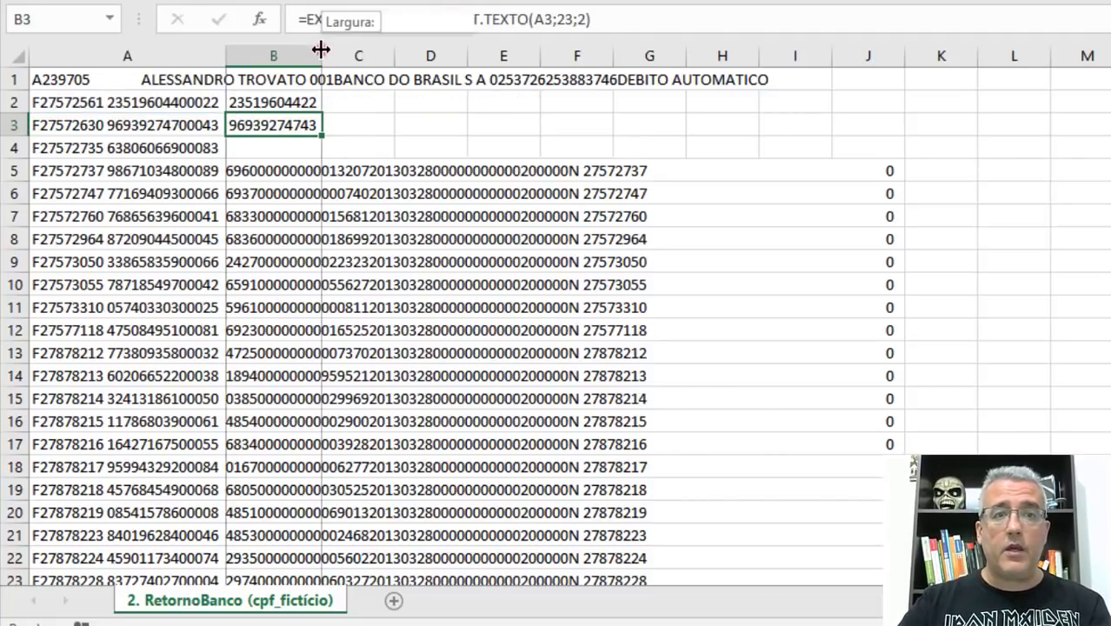
drag(321, 50, 366, 47)
Enclose both joined EXT.TEXTO functions in B2 in parentheses, giving =(EXT.TEXTO(A2;11;9)&EXT.TEXTO(A2;23;2))*1
click(300, 101)
double_click(308, 102)
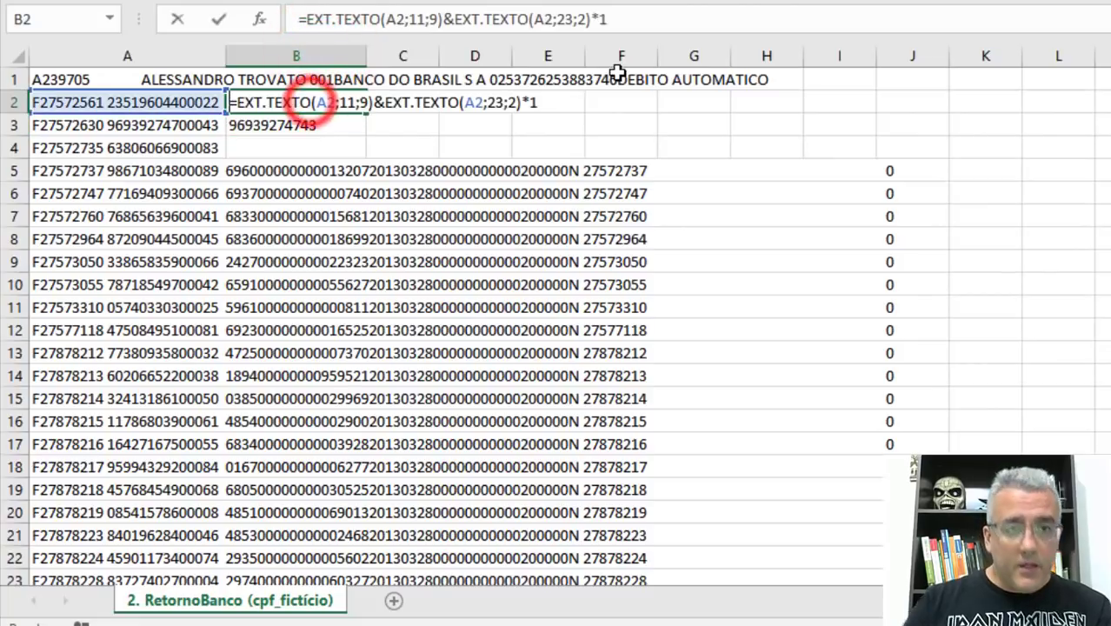
text(()
key(End)
key(Left)
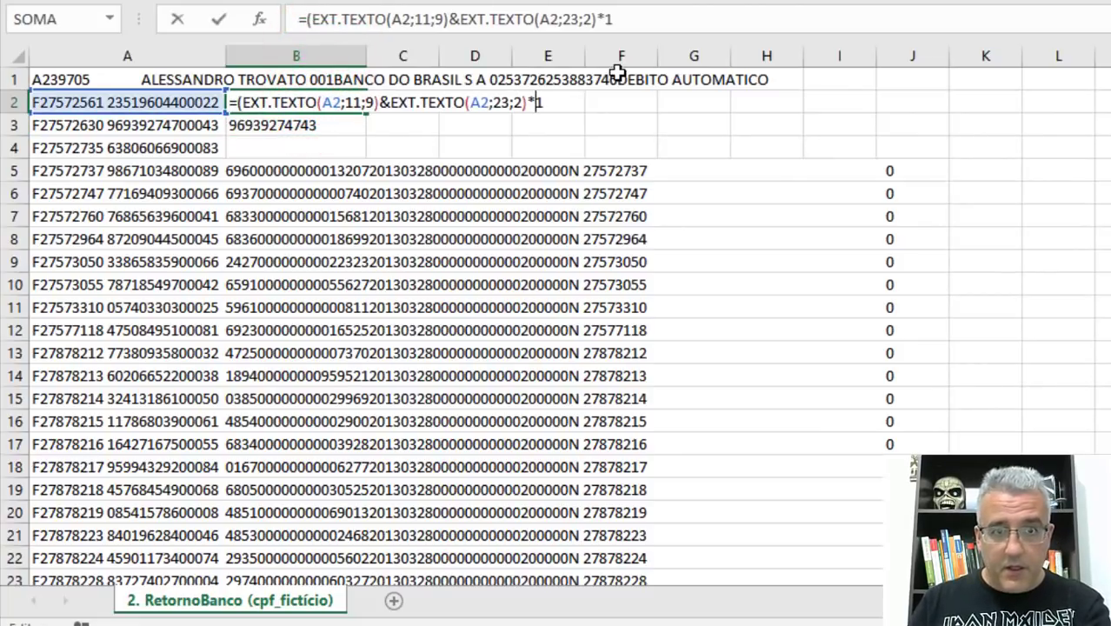
text())
key(Return)
key(Up)
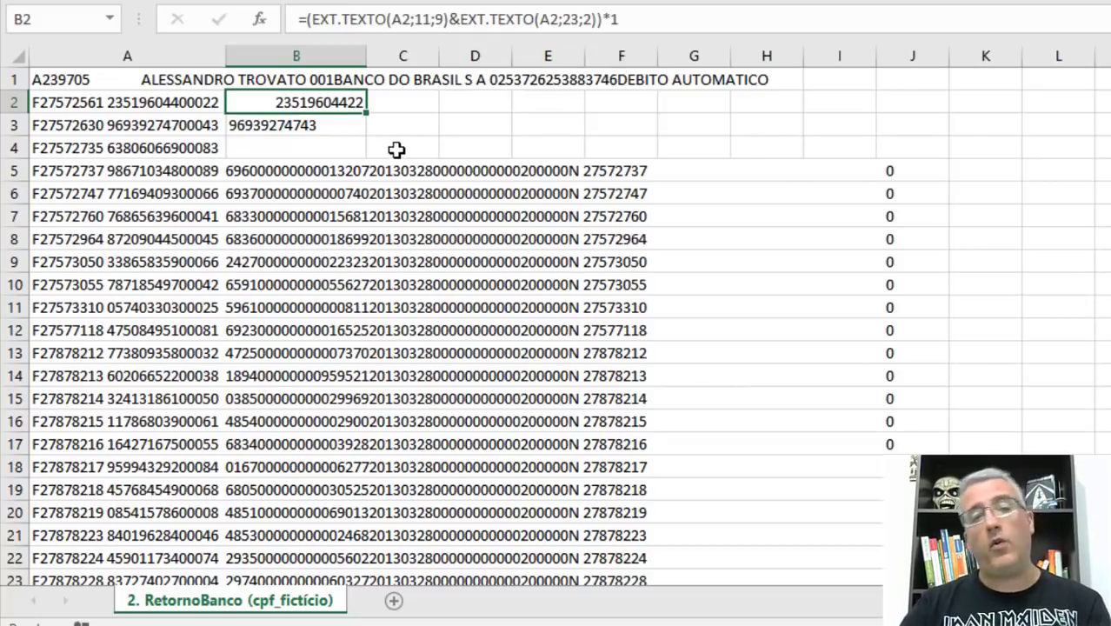
Copy the B2 formula down column B for all imported records and widen column A
key(ctrl+c)
key(Down)
key(ctrl+v)
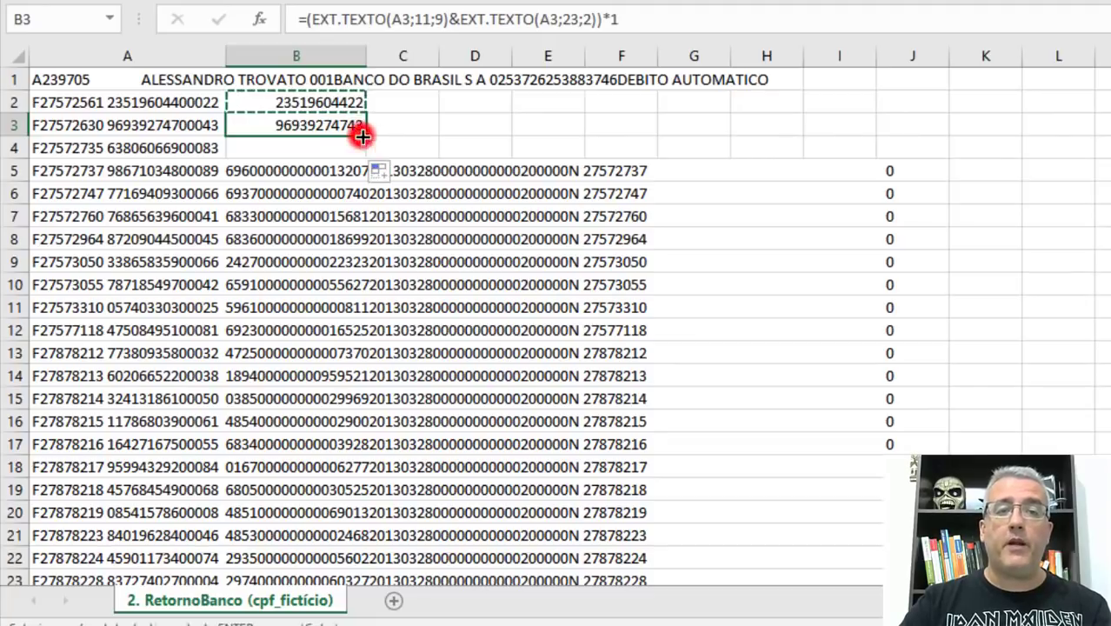
drag(363, 136, 361, 159)
double_click(364, 160)
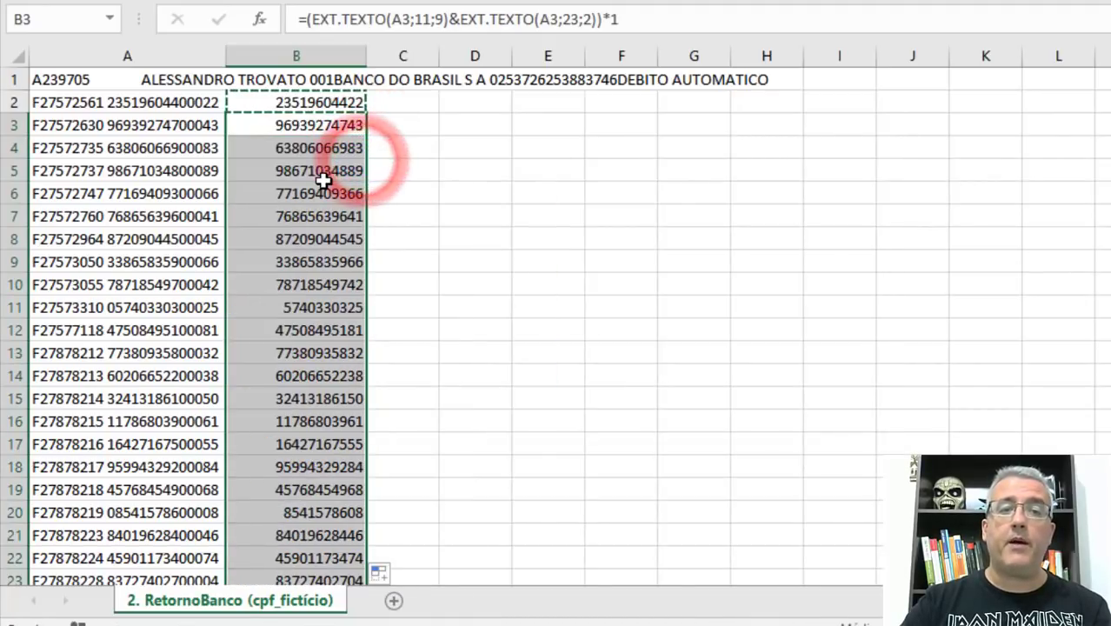
click(322, 179)
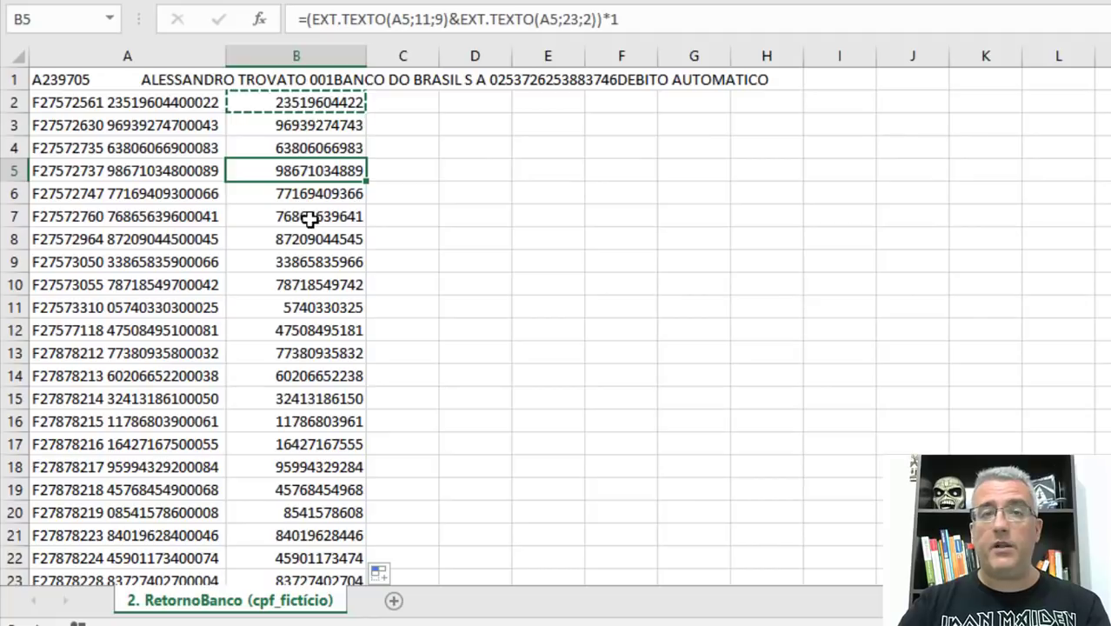
drag(226, 55, 383, 60)
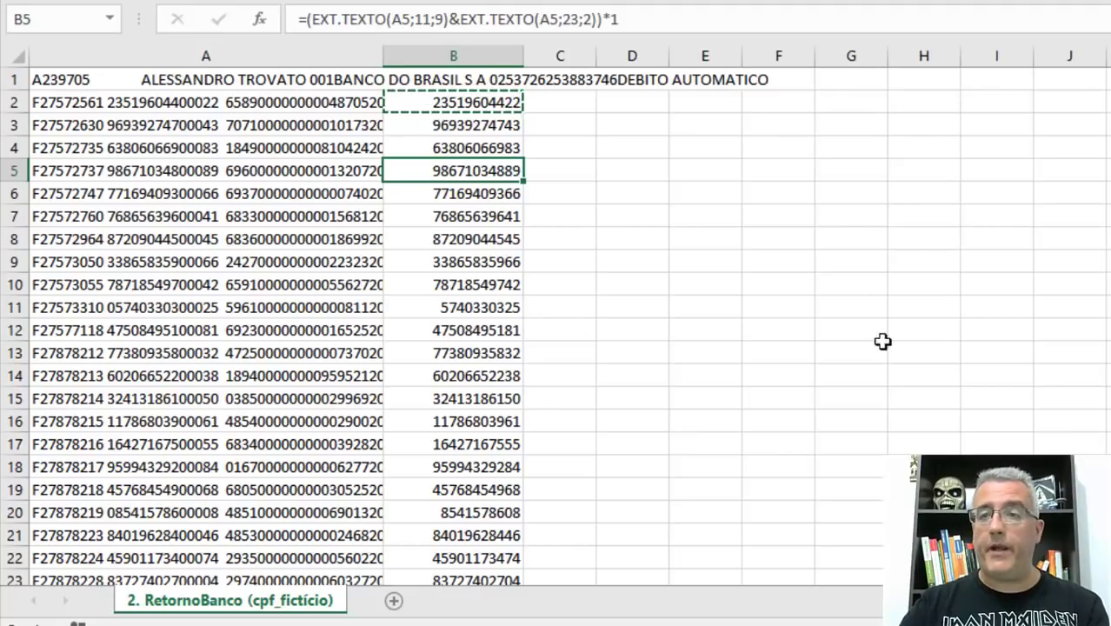
Examine the extracted CPF values in column B against the records in column A down to the last row
scroll(556, 326, down, 20)
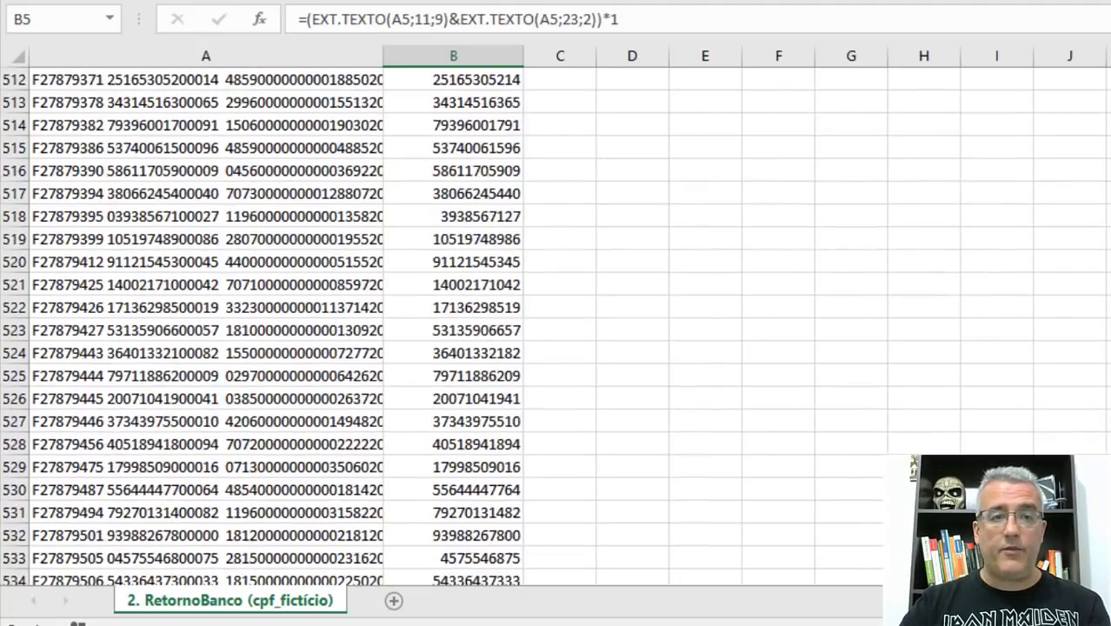
scroll(287, 281, down, 20)
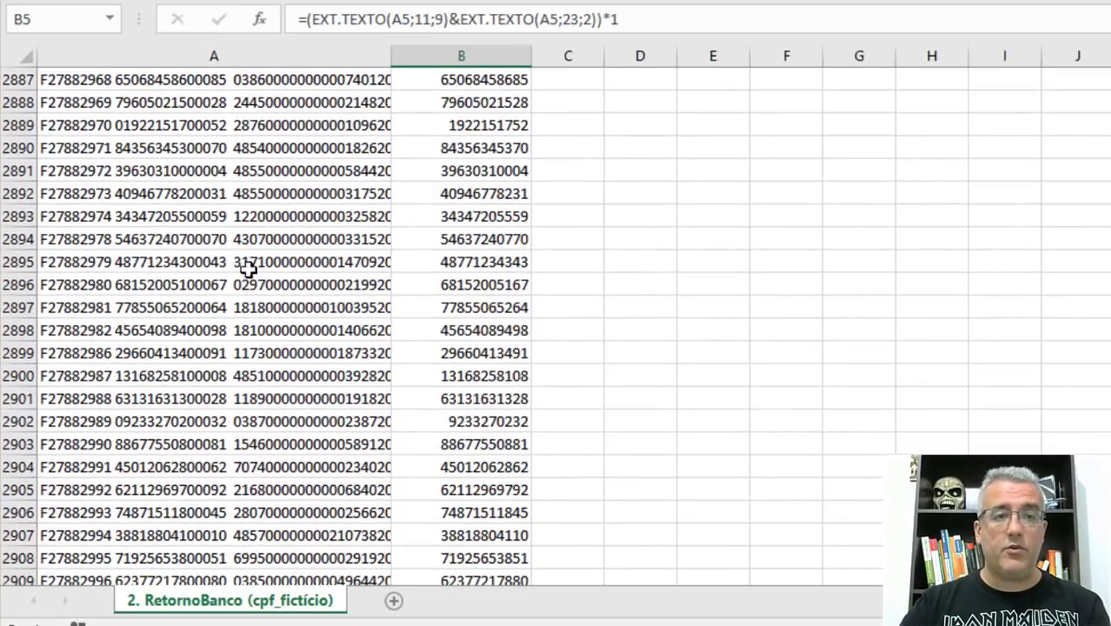
scroll(556, 327, down, 20)
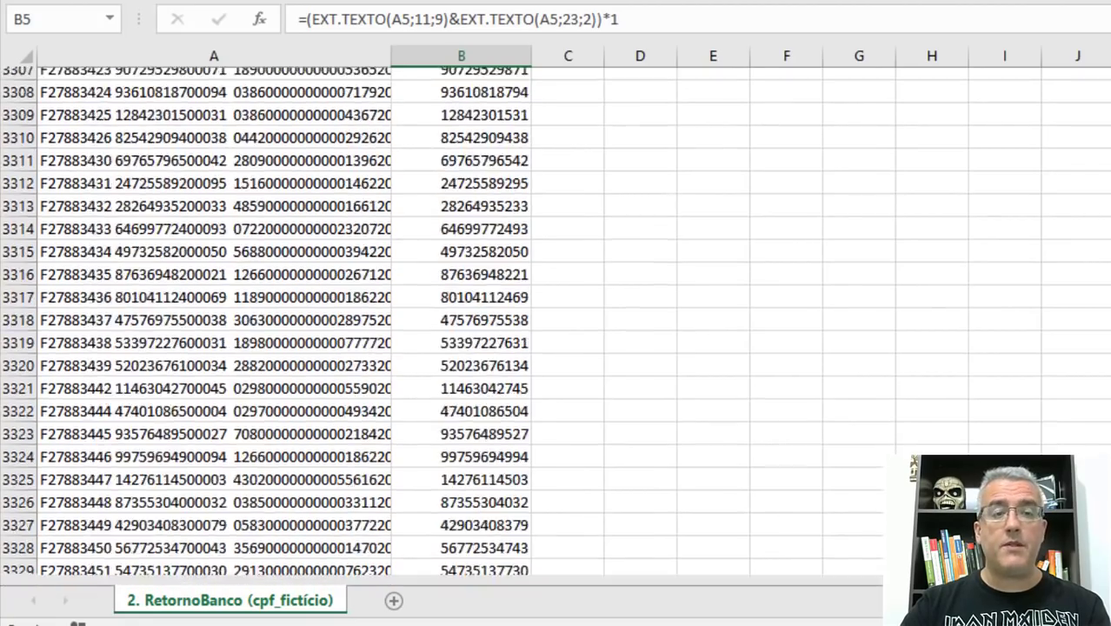
scroll(556, 326, down, 20)
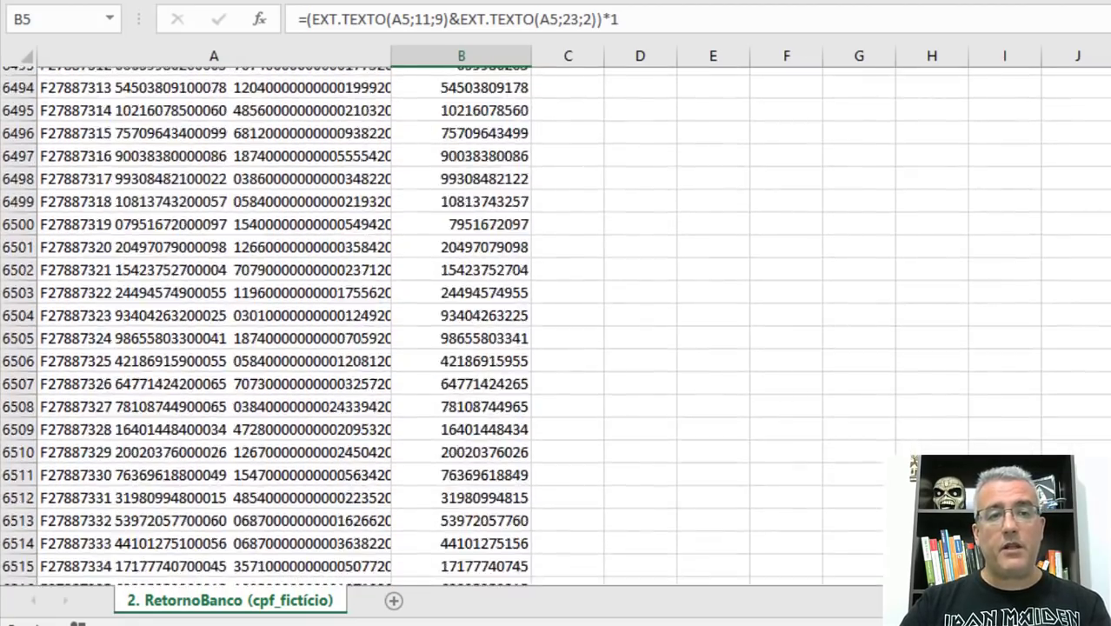
scroll(556, 326, down, 20)
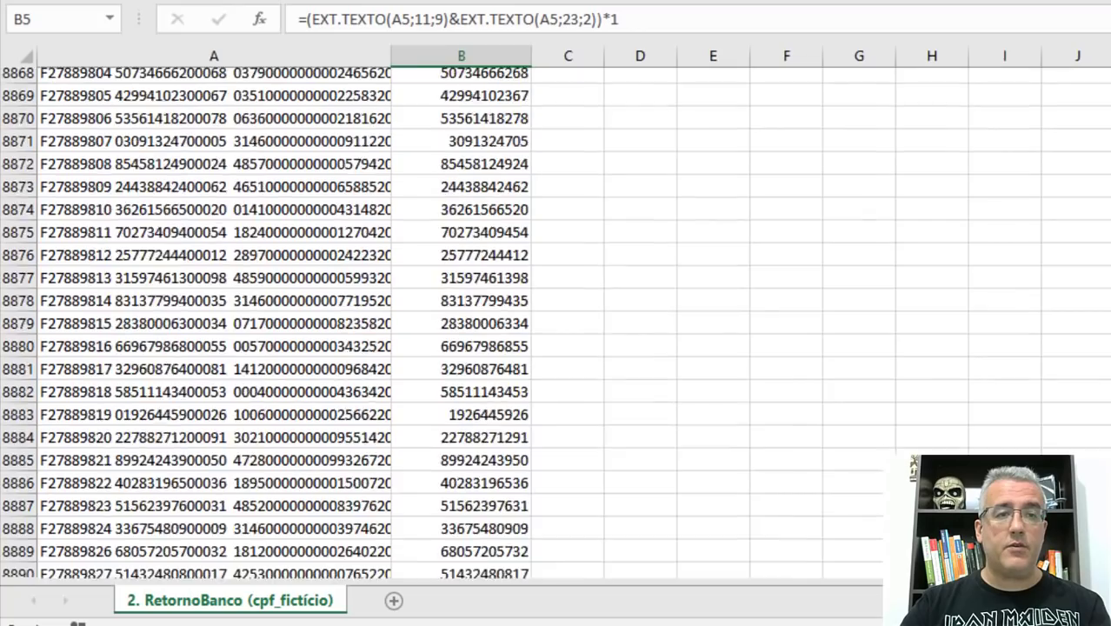
scroll(556, 326, down, 20)
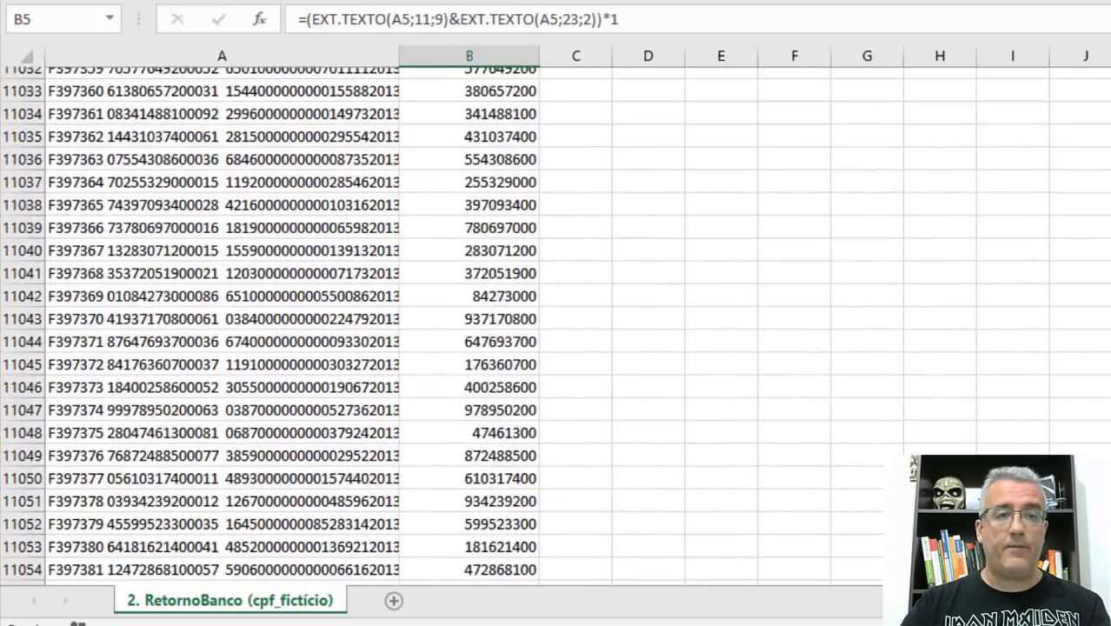
scroll(556, 327, down, 20)
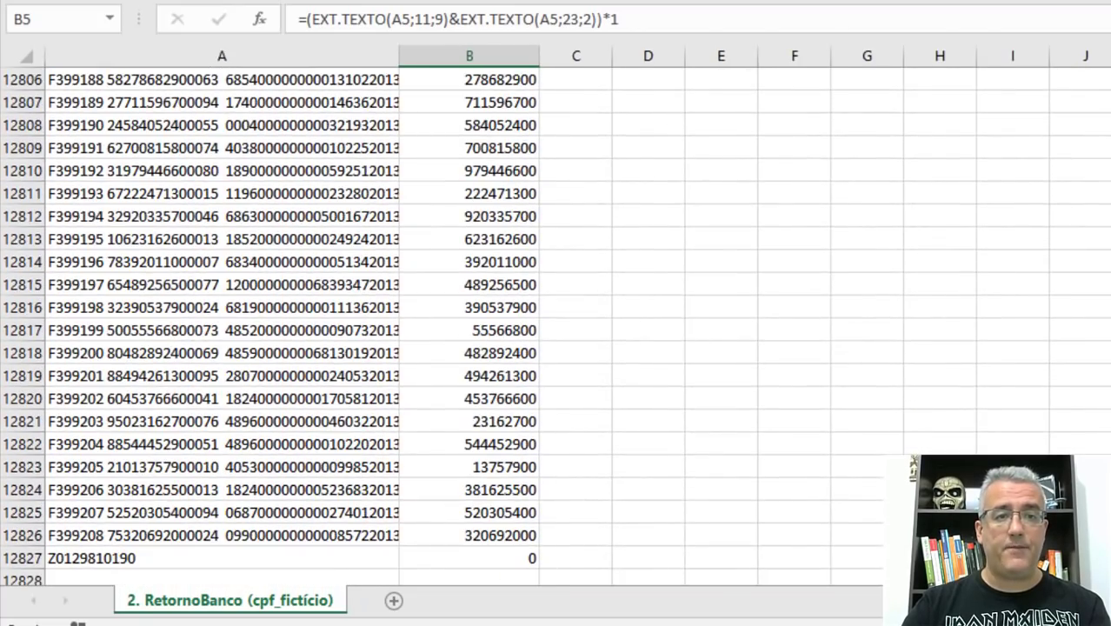
scroll(556, 326, up, 20)
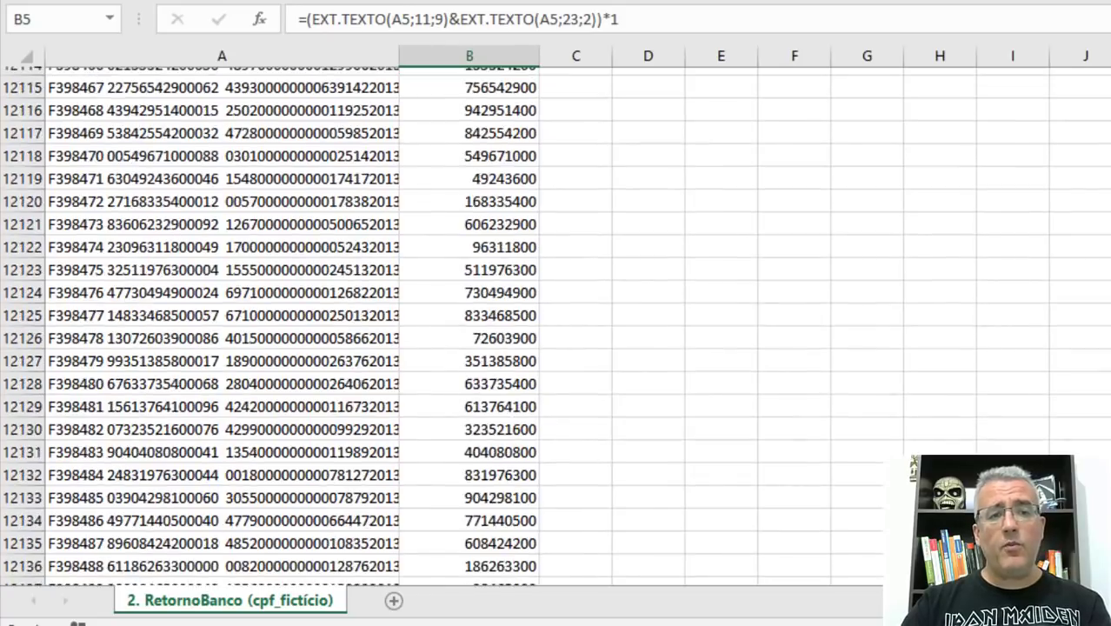
Check the column B formula near the end of the list, at the record in row 12823
scroll(556, 327, down, 20)
scroll(556, 326, down, 20)
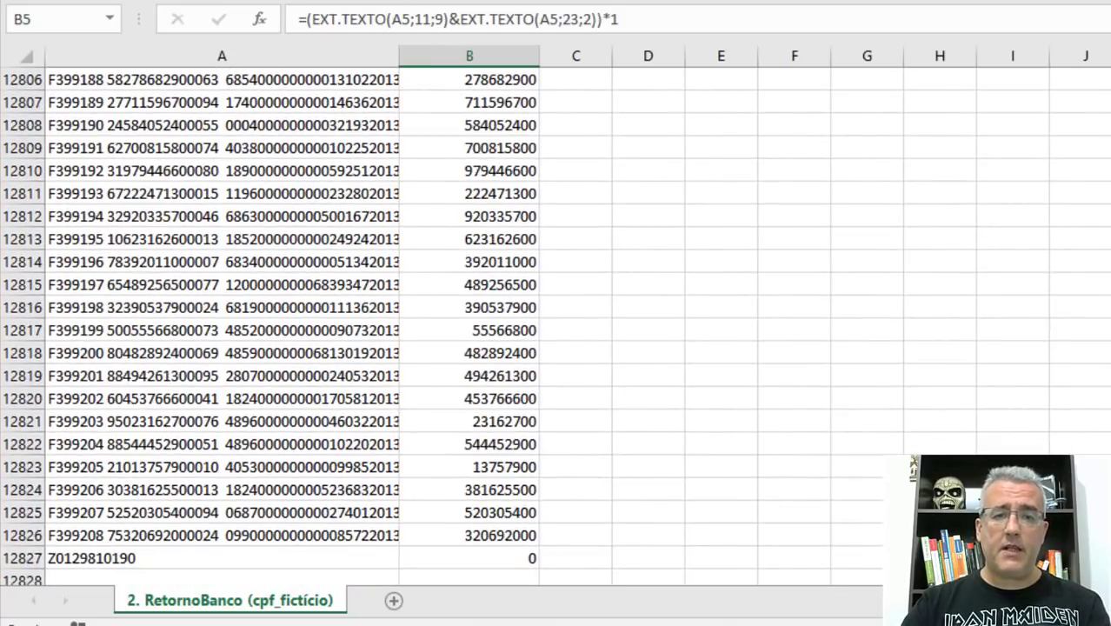
click(487, 466)
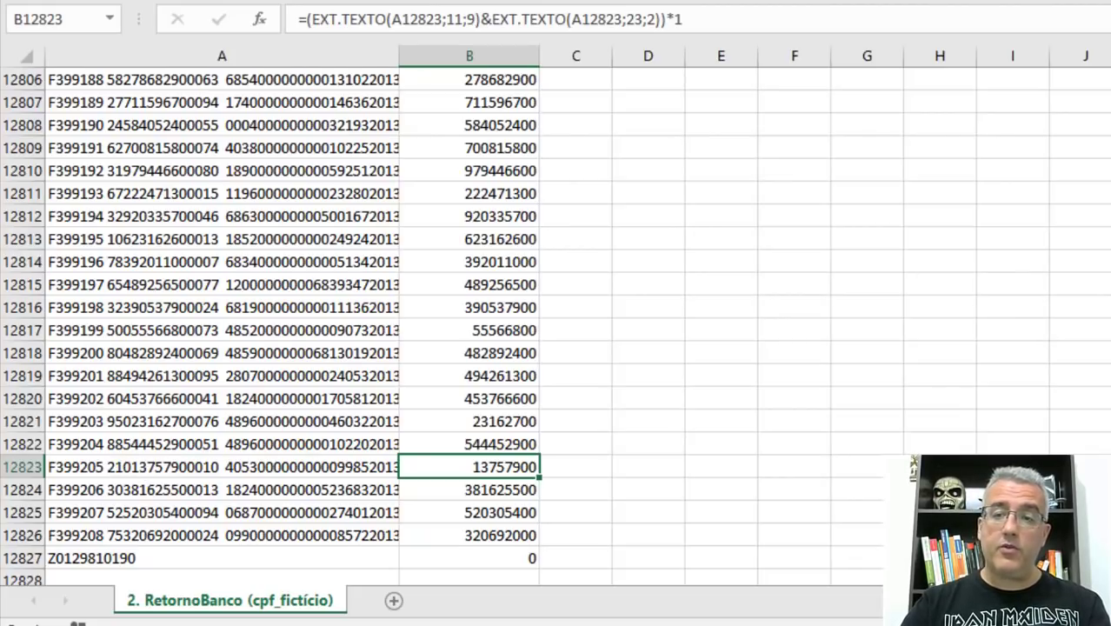
Widen column A so the complete bank record text fits within it
scroll(427, 442, up, 7)
click(360, 437)
key(Page_Up)
key(Page_Up)
key(Page_Up)
key(Page_Up)
key(Page_Up)
key(Page_Up)
key(Page_Up)
key(Page_Up)
key(Page_Up)
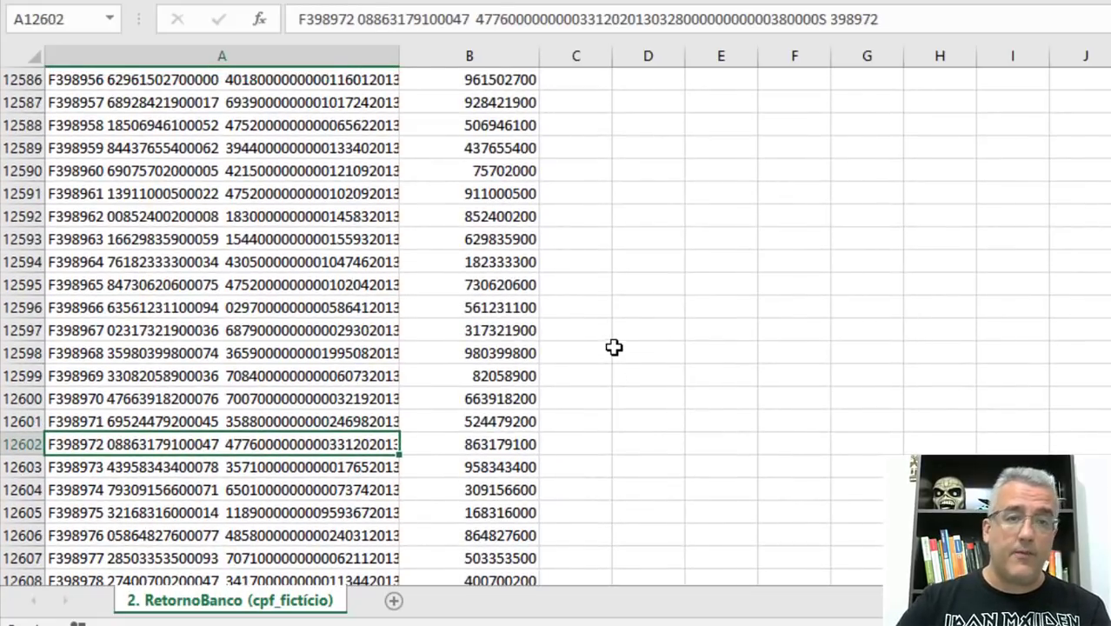
drag(401, 55, 955, 73)
click(956, 76)
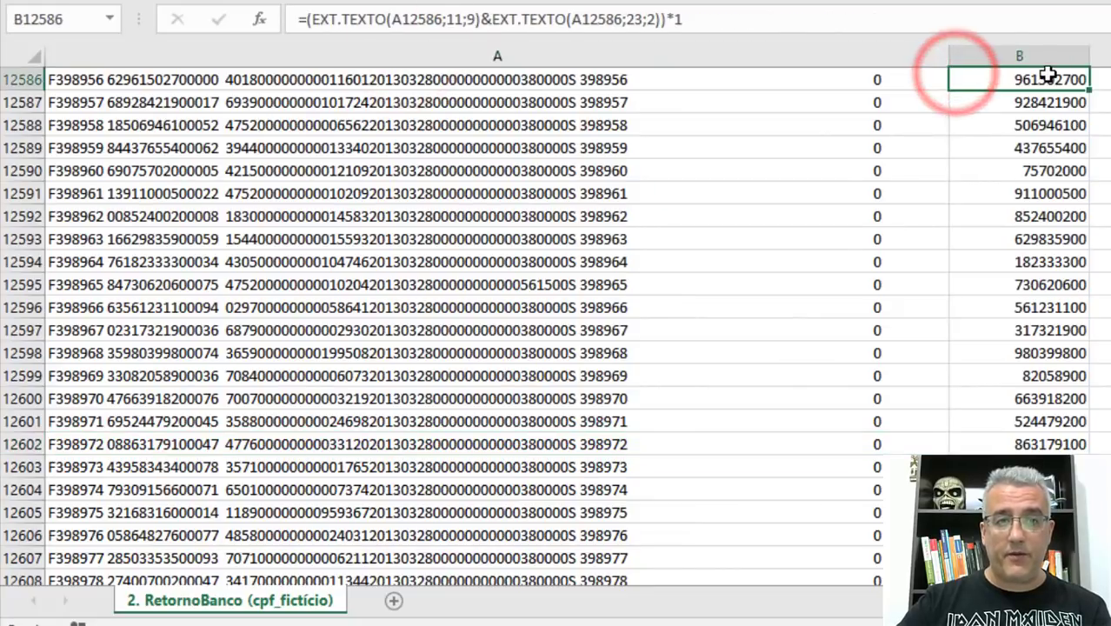
Review the full records in column A alongside their column B values, going back up the list from row 12589
click(584, 149)
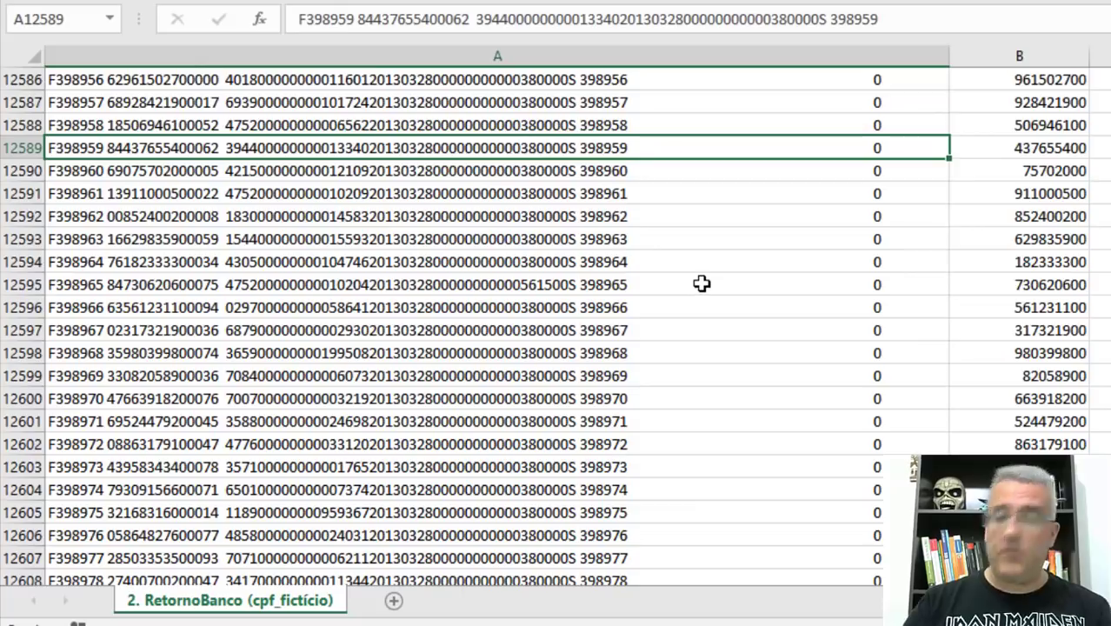
key(Up)
key(Up)
key(Up)
key(Up)
key(Up)
key(Up)
key(Up)
key(Up)
key(Up)
key(Up)
key(Up)
key(Up)
key(Up)
key(Up)
key(Up)
key(Up)
key(Up)
key(Up)
key(Up)
key(Up)
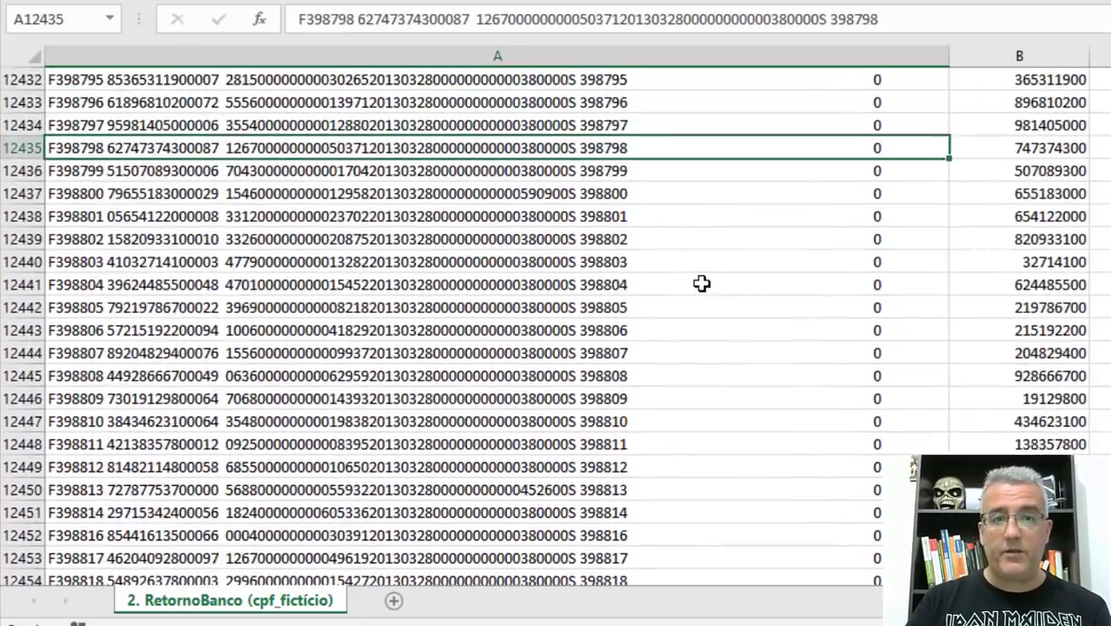
key(Up)
key(Up)
key(Up)
key(Up)
key(Up)
key(Up)
key(Up)
key(Up)
key(Up)
key(Up)
key(Up)
key(Up)
key(Up)
key(Up)
key(Up)
key(Up)
key(Up)
key(Up)
key(Up)
key(Up)
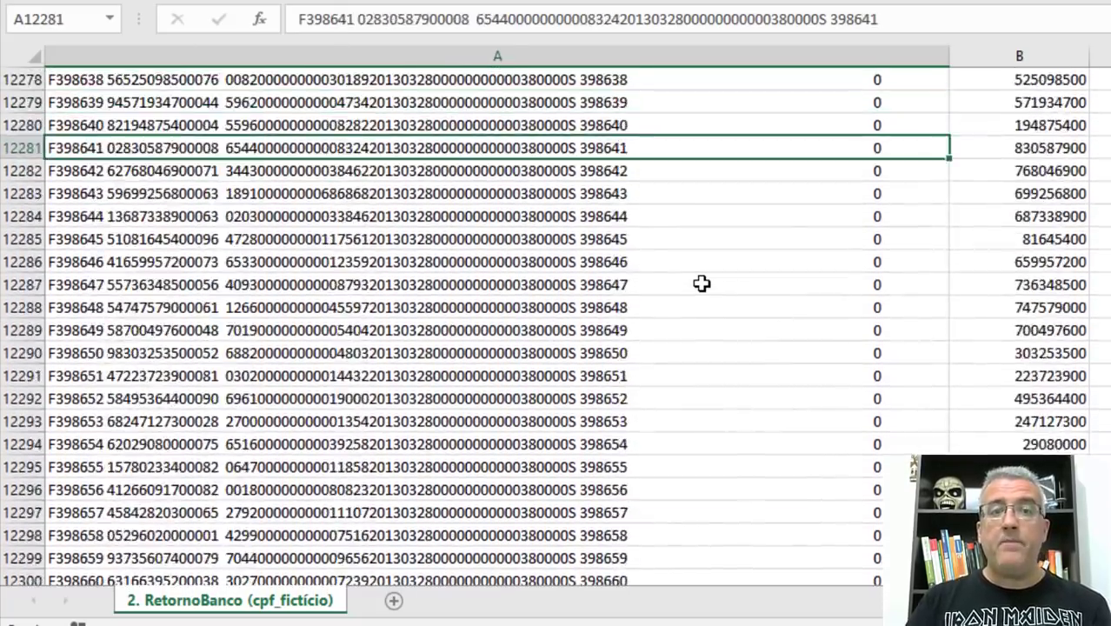
key(Up)
key(Up)
key(Up)
key(Up)
key(Up)
key(Up)
key(Up)
key(Up)
key(Up)
key(Up)
key(Up)
key(Up)
key(Up)
key(Up)
key(Up)
key(Up)
key(Up)
key(Up)
key(Up)
key(Up)
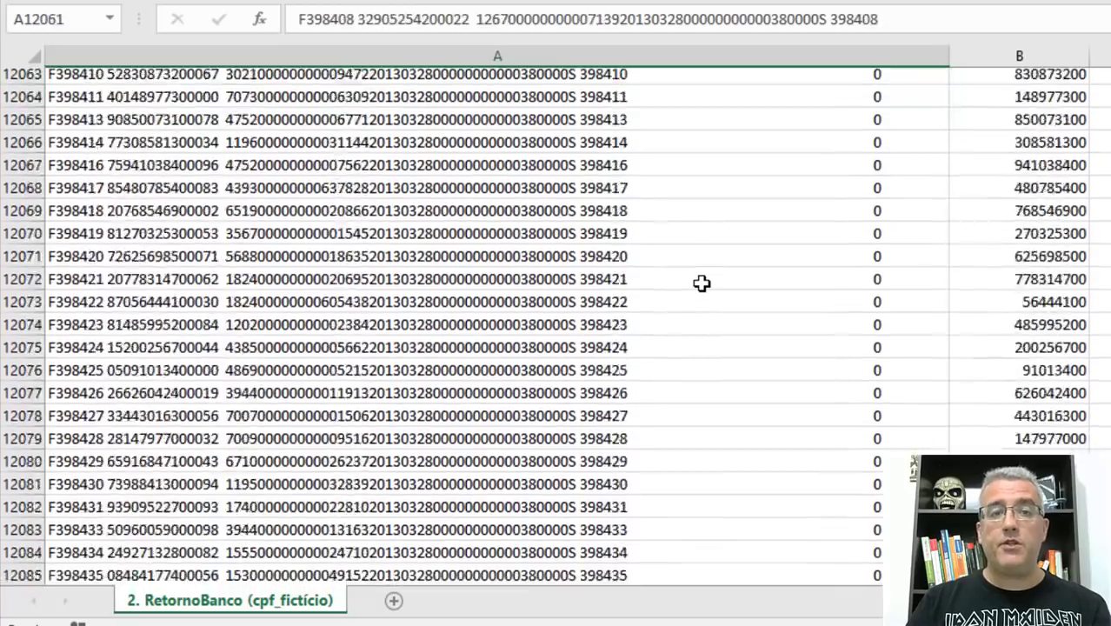
key(Up)
key(Up)
key(Up)
key(Up)
key(Up)
key(Up)
key(Up)
key(Up)
key(Up)
key(Up)
key(Up)
key(Up)
key(Up)
key(Up)
key(Up)
key(Up)
key(Up)
key(Up)
key(Up)
key(Up)
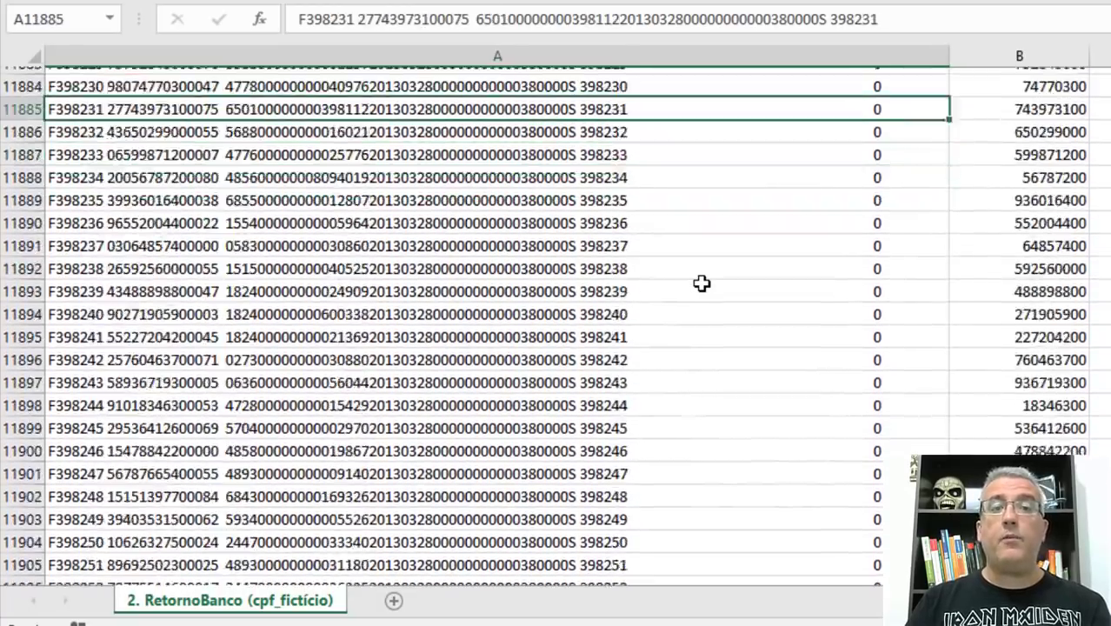
key(Up)
key(Up)
key(Up)
key(Up)
key(Up)
key(Up)
key(Up)
key(Up)
key(Up)
key(Up)
key(Up)
key(Up)
key(Up)
key(Up)
key(Up)
key(Up)
key(Up)
key(Up)
key(Up)
key(Up)
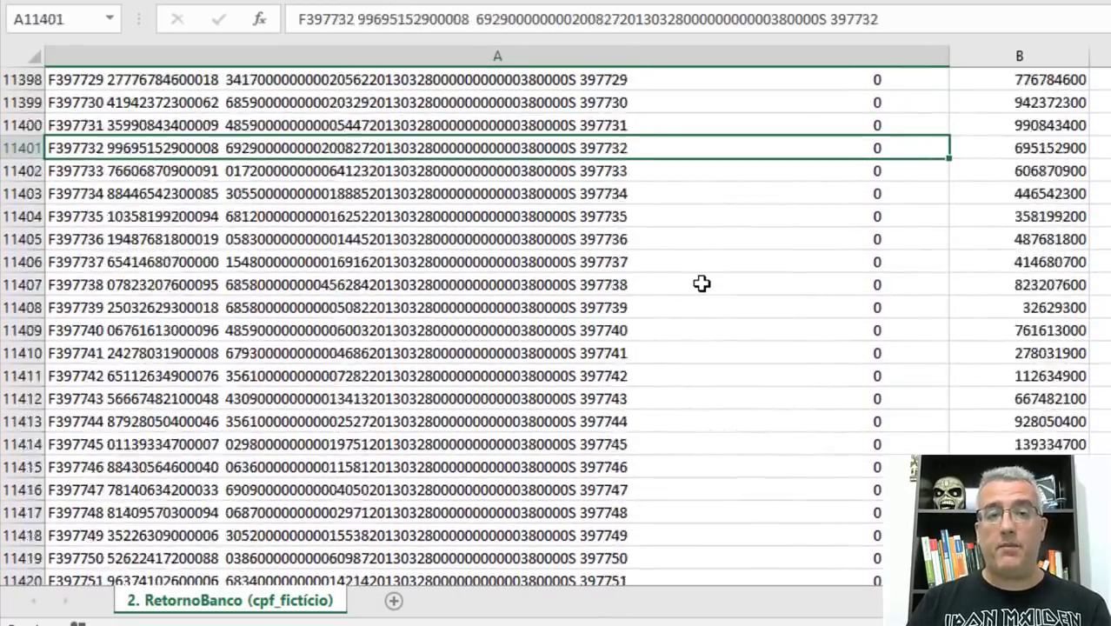
key(Up)
key(Up)
key(Up)
key(Up)
key(Up)
key(Up)
key(Up)
key(Up)
key(Up)
key(Up)
key(Up)
key(Up)
key(Up)
key(Up)
key(Up)
key(Up)
key(Up)
key(Up)
key(Up)
key(Up)
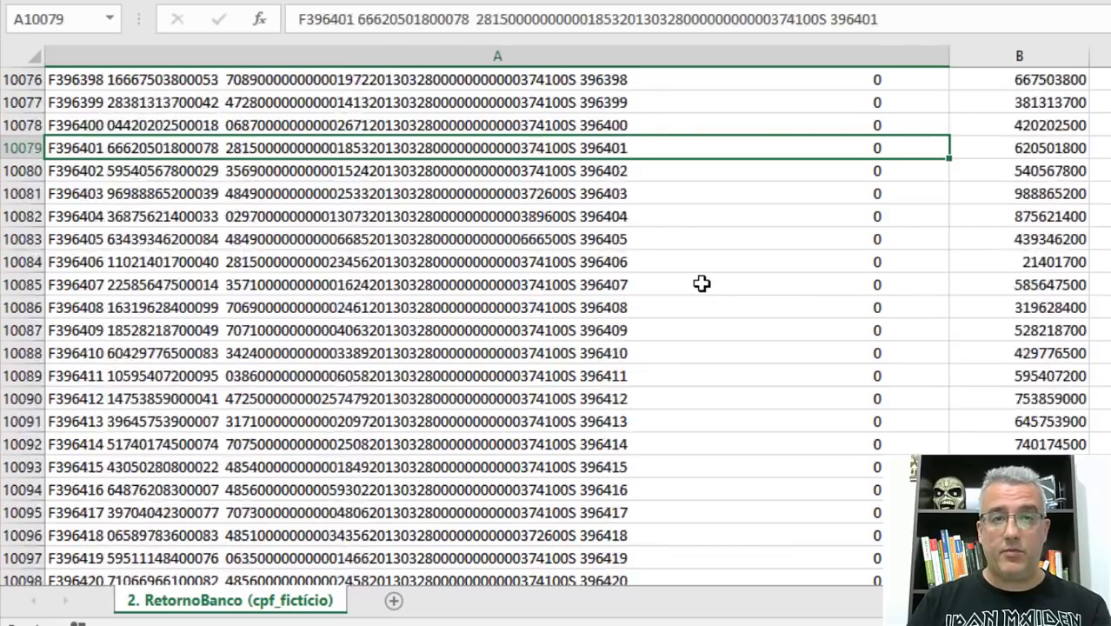
Compare the column A records with their column B values around rows 9774 to 9944, covering both the N and S record types
key(Up)
key(Up)
key(Up)
key(Up)
key(Up)
key(Up)
key(Up)
key(Up)
key(Up)
key(Up)
key(Up)
key(Up)
key(Up)
key(Up)
key(Up)
key(Up)
key(Up)
key(Up)
key(Up)
key(Up)
key(Down)
key(Down)
key(Down)
key(Down)
key(Down)
key(Down)
key(Down)
key(Down)
key(Down)
key(Down)
key(Down)
key(Down)
key(Down)
key(Down)
key(Down)
key(Down)
key(Down)
key(Down)
key(Down)
key(Down)
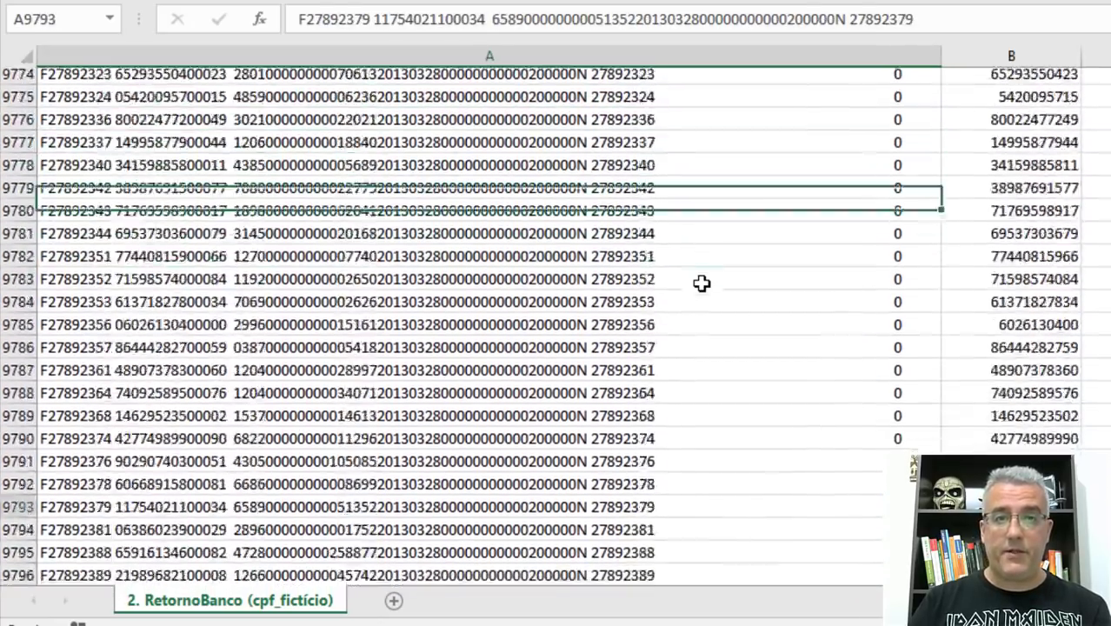
key(Down)
key(Down)
key(Down)
key(Down)
key(Down)
key(Down)
key(Down)
key(Down)
key(Down)
key(Down)
key(Down)
key(Down)
key(Down)
key(Down)
key(Down)
key(Down)
key(Down)
key(Down)
key(Down)
key(Down)
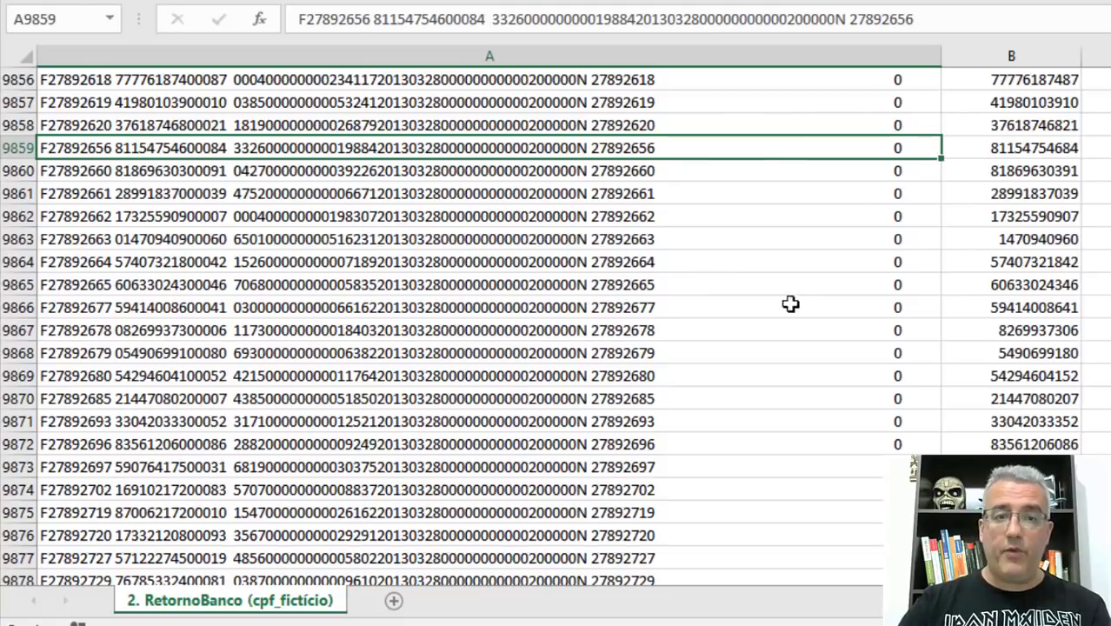
scroll(649, 291, down, 20)
scroll(679, 307, up, 4)
scroll(606, 235, up, 1)
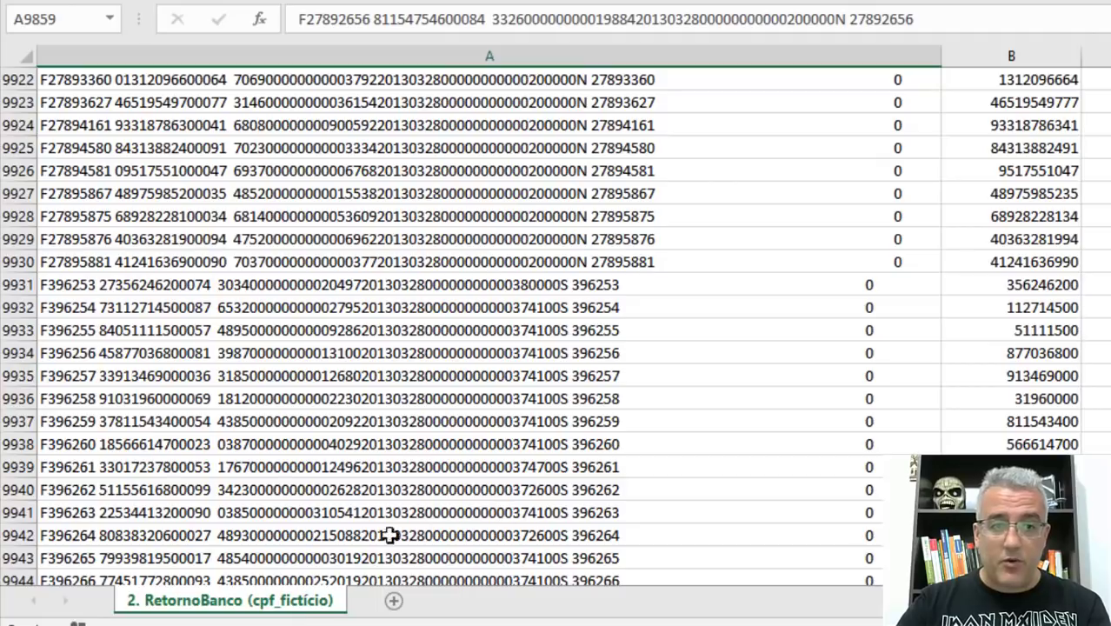
Check the OPERAÇÃO field's position in the frmLayout form and extract that field into C2 with =EXT.TEXTO(A2;70;1)
key(alt+F11)
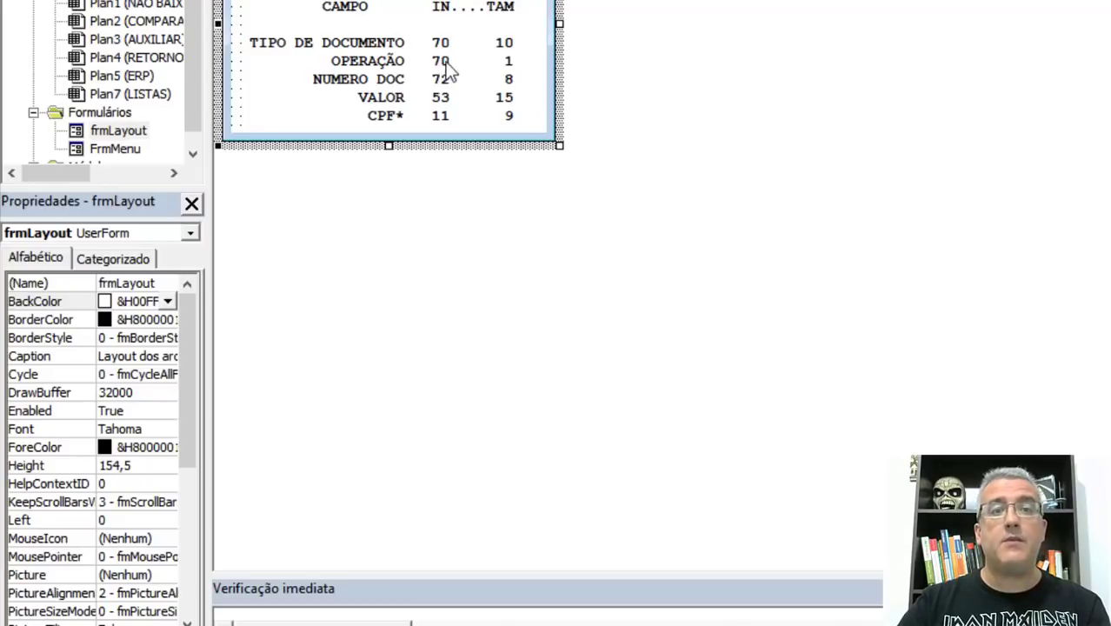
key(alt+F11)
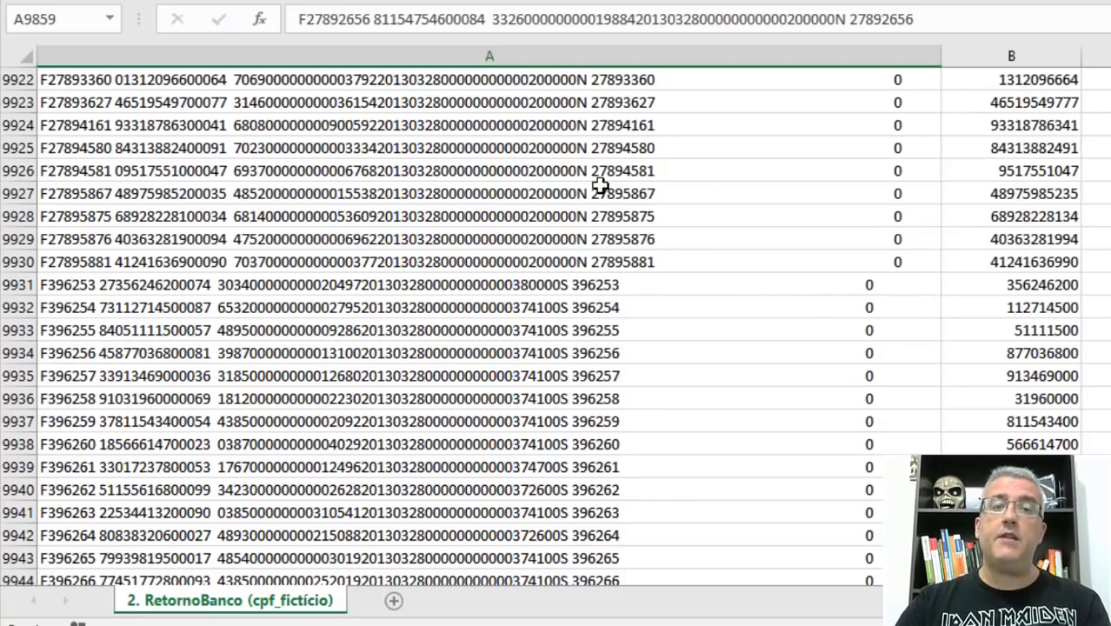
click(905, 193)
key(Right)
key(Right)
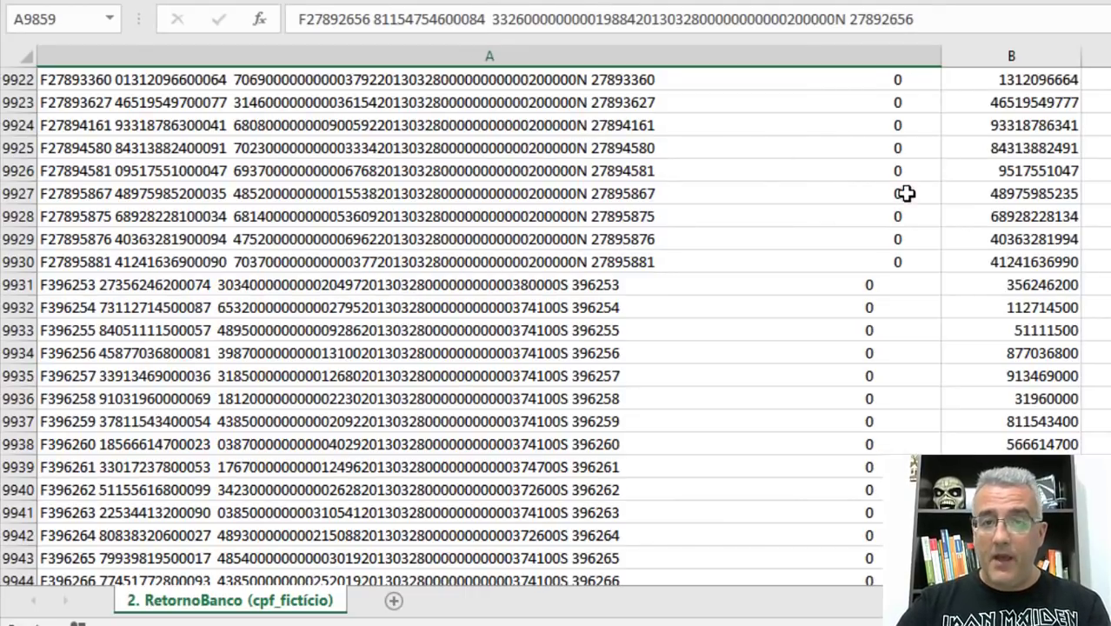
key(Left)
key(ctrl+Up)
key(Right)
text(=EXT)
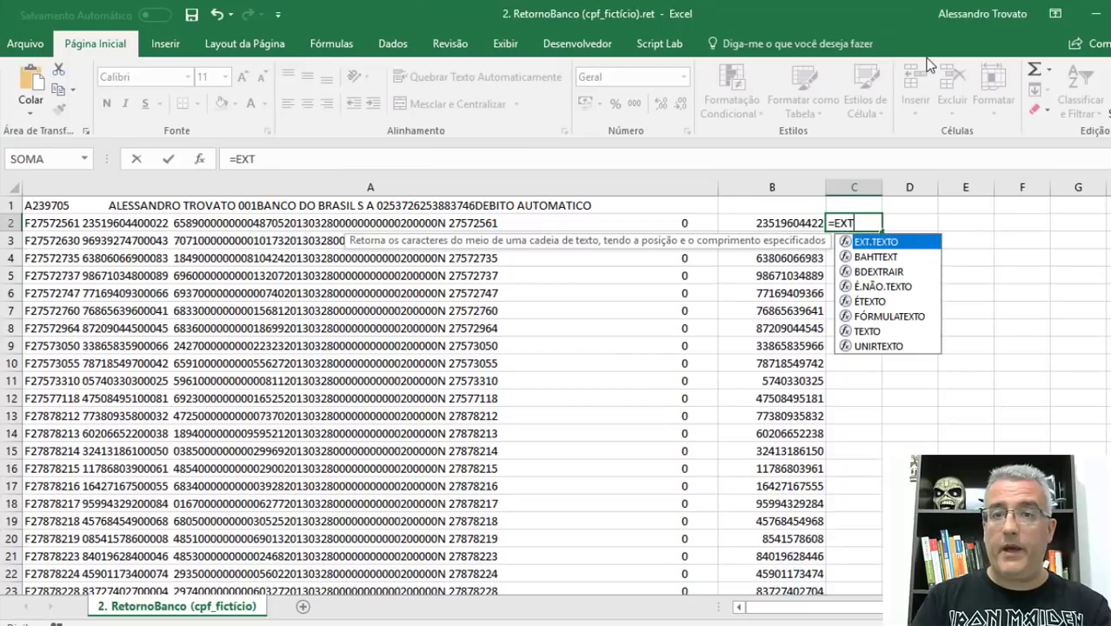
key(Tab)
key(Left)
key(Left)
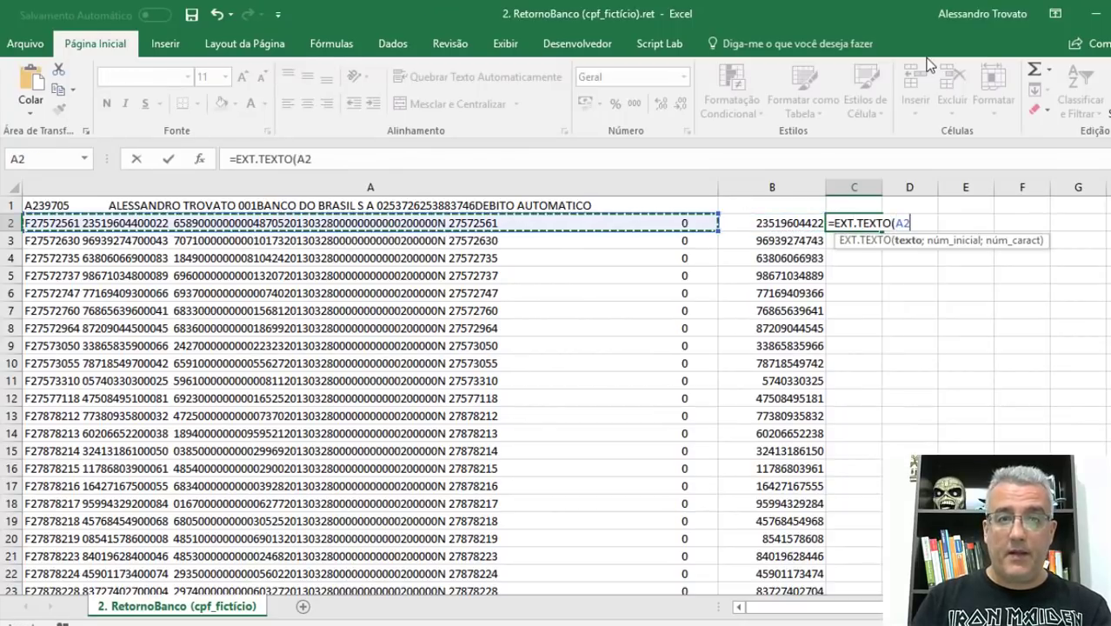
text(;70)
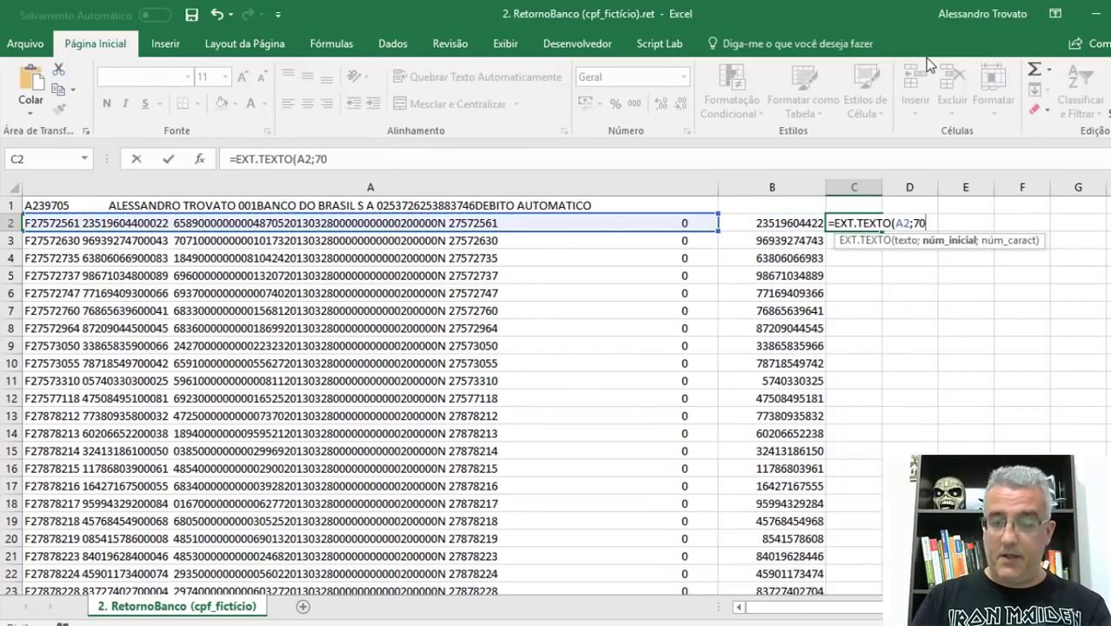
text(;1))
key(ctrl+Return)
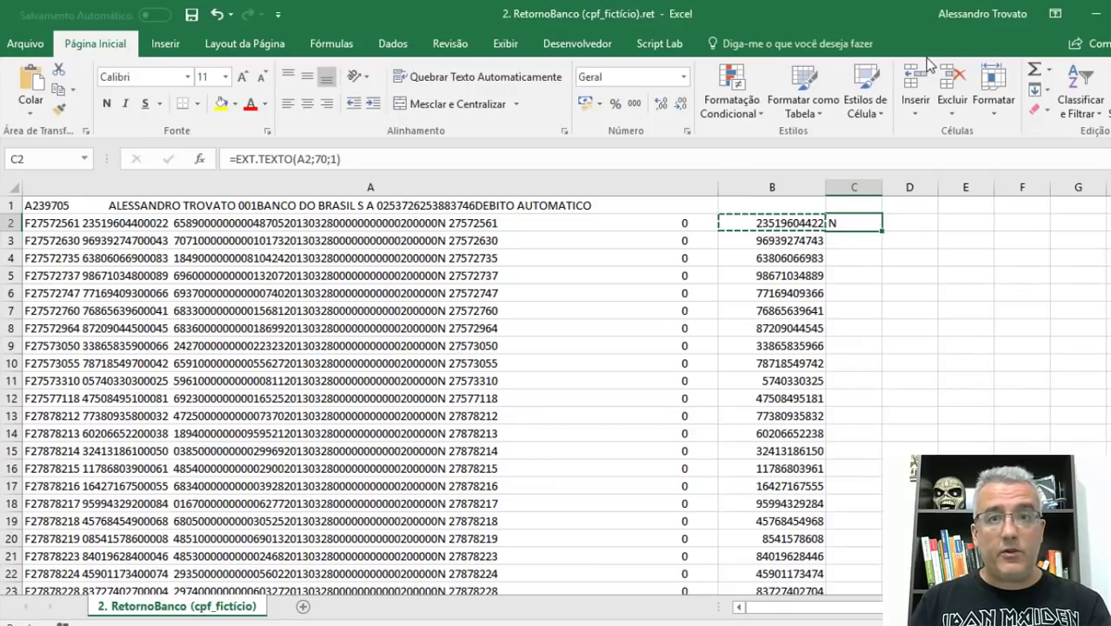
Test the same one-character extraction on the last bank record, in C12826
key(Left)
key(ctrl+Down)
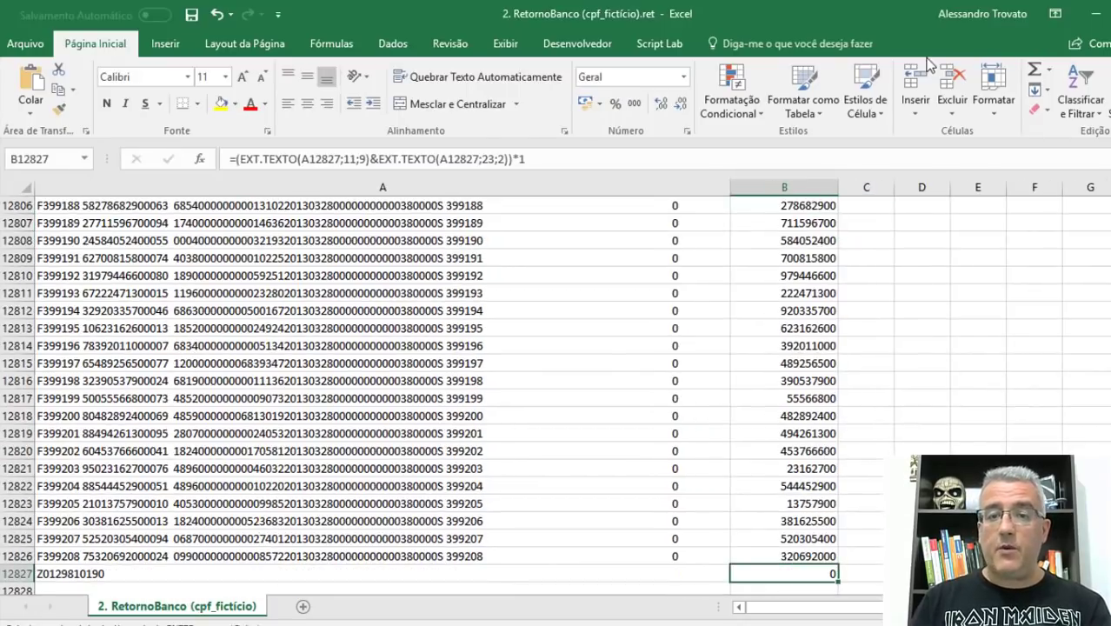
key(Right)
key(Up)
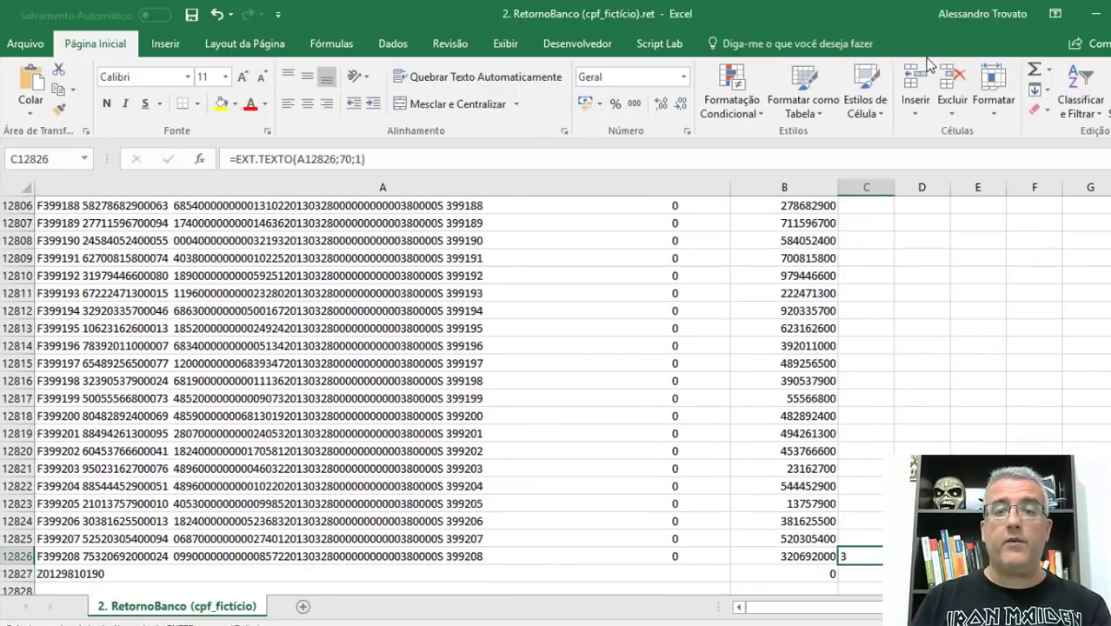
Clear the formula in B12827 beside the trailer record and the test formulas in column C
key(Left)
key(Down)
key(Up)
key(ctrl+Up)
key(Down)
key(Right)
key(Left)
Wrap the B2 CPF formula in an SE function with the test EXT.TEXTO(A2;70;1)="N", keeping the existing expression as the true value
key(F2)
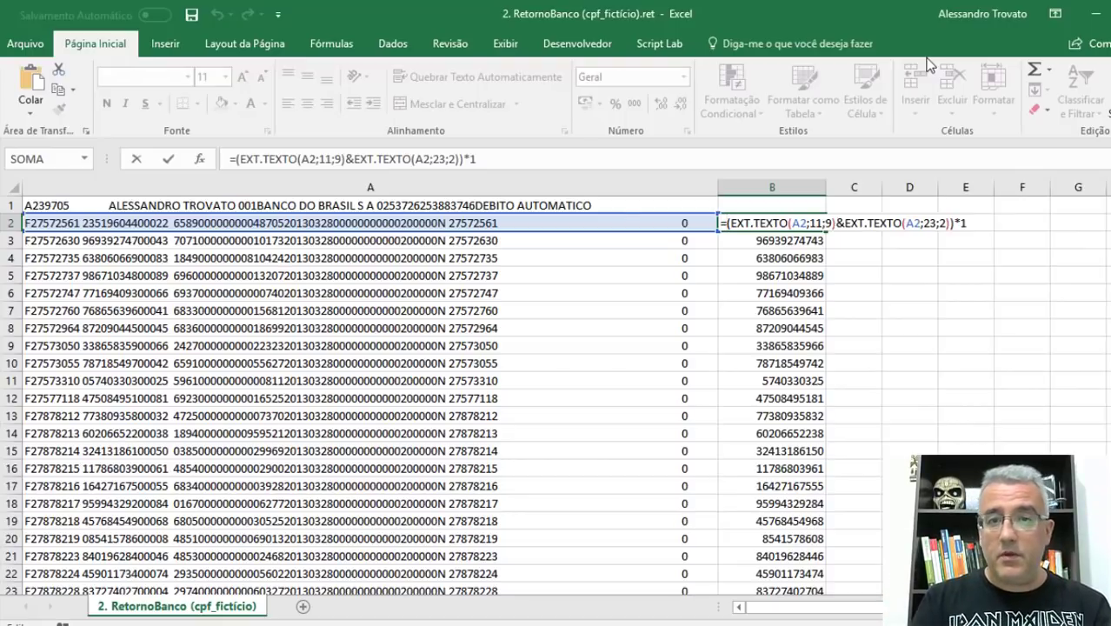
text(SE)
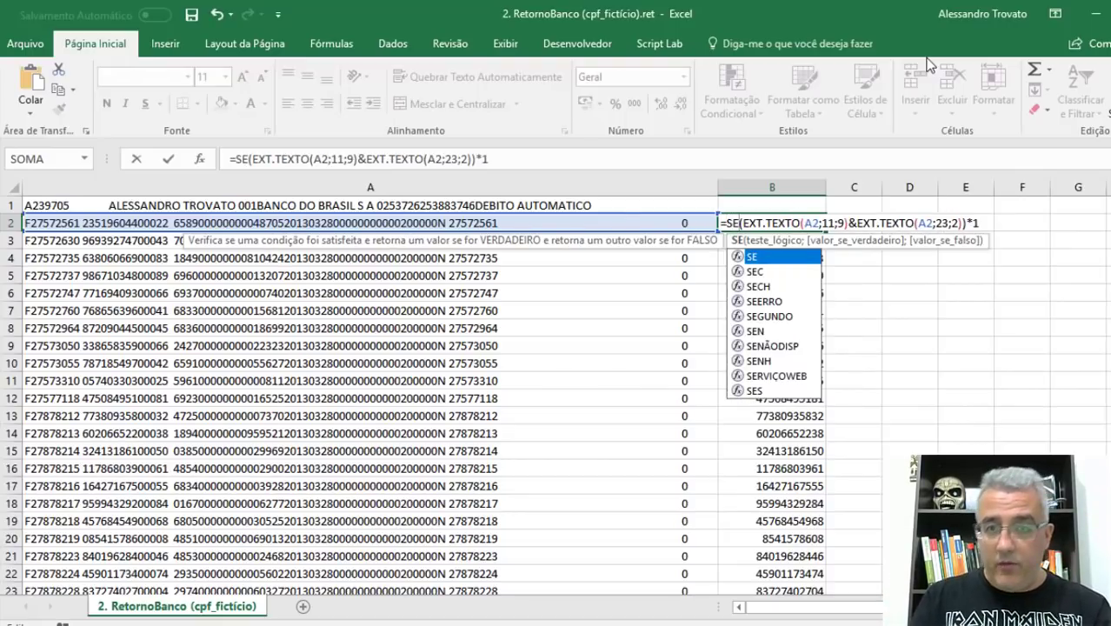
text((EXT.TE)
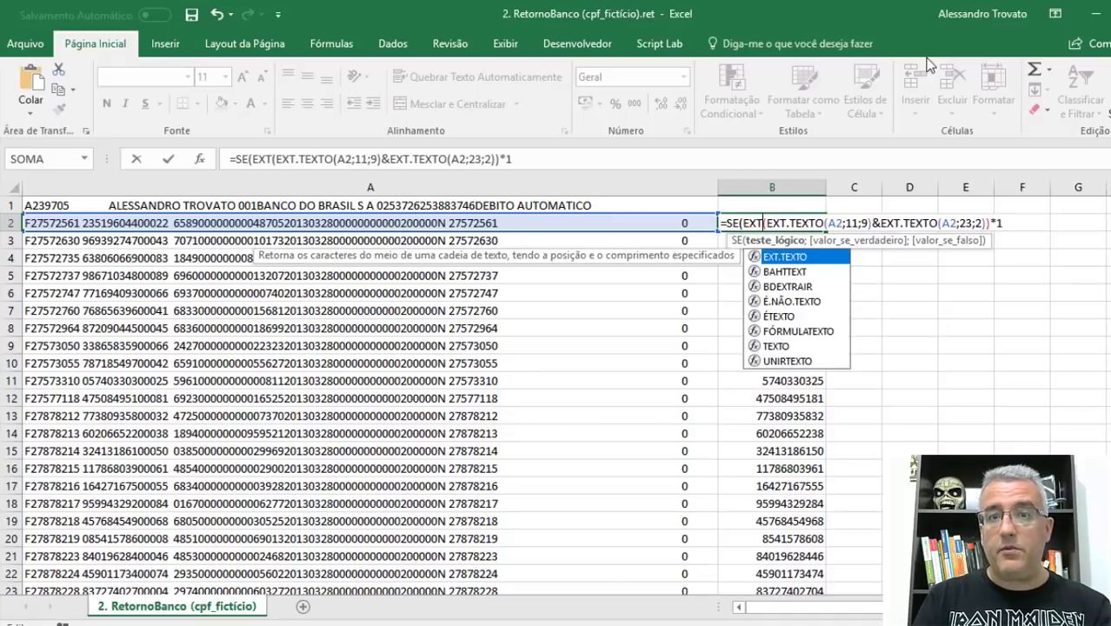
key(Tab)
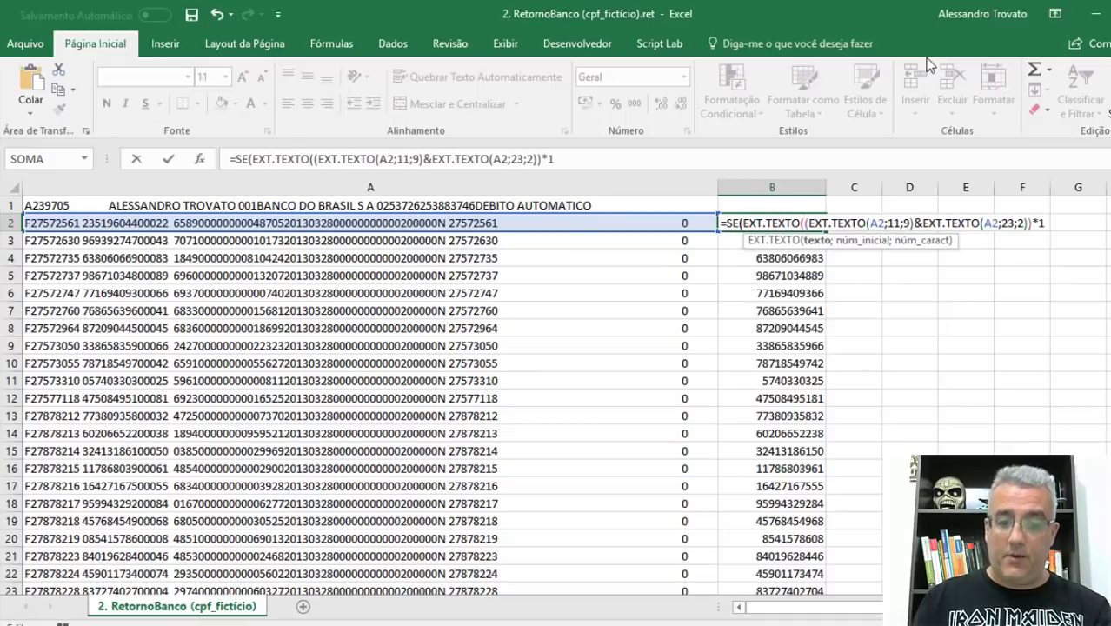
text(A2)
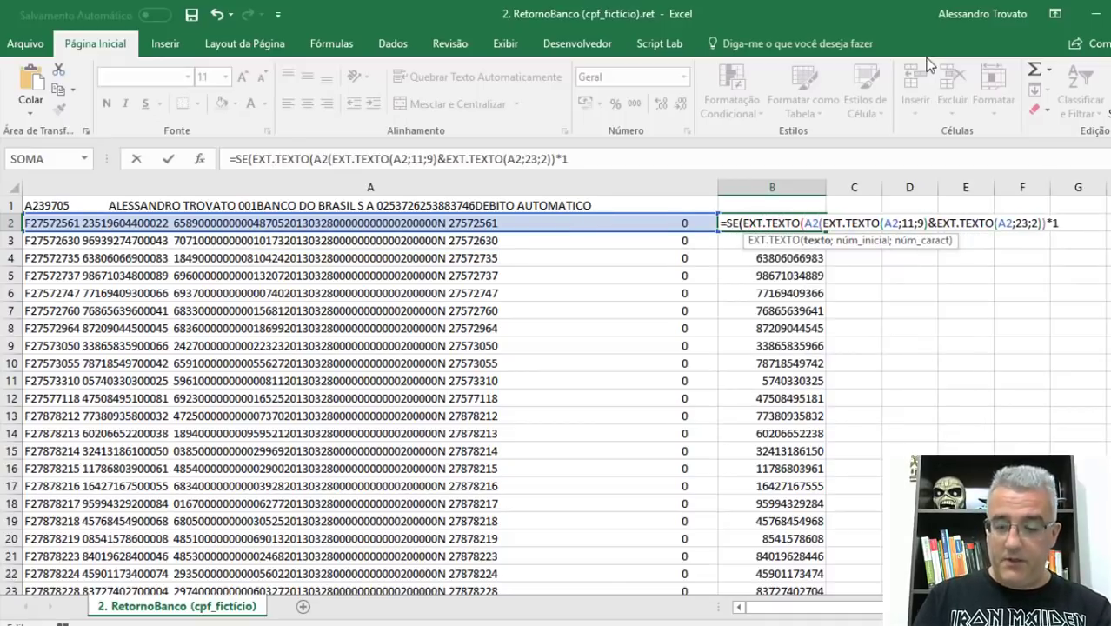
text(;70;1)
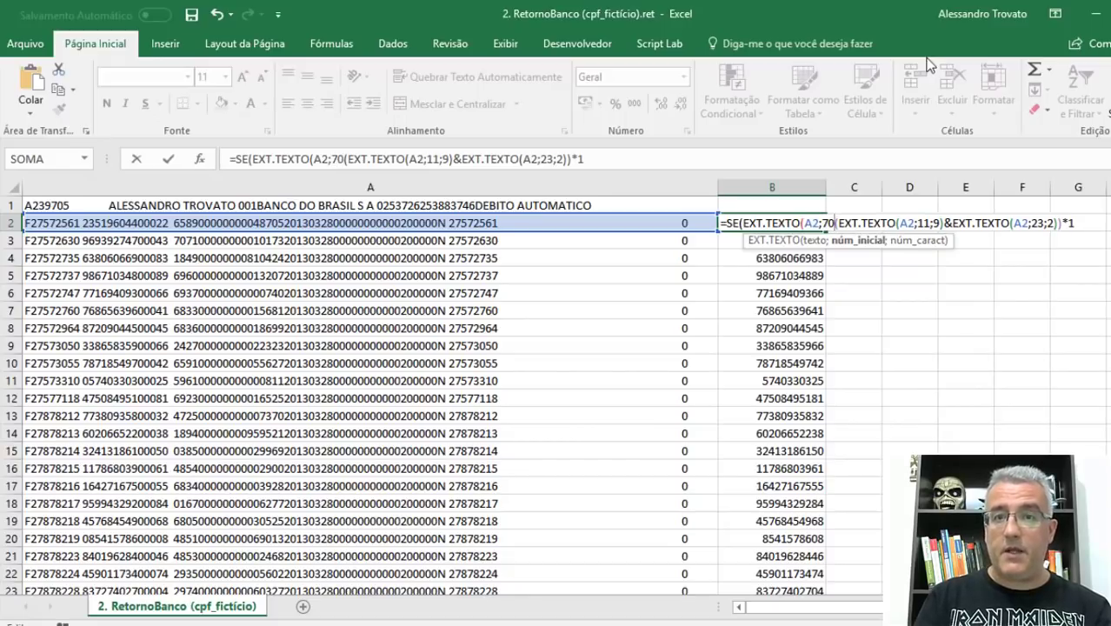
text())
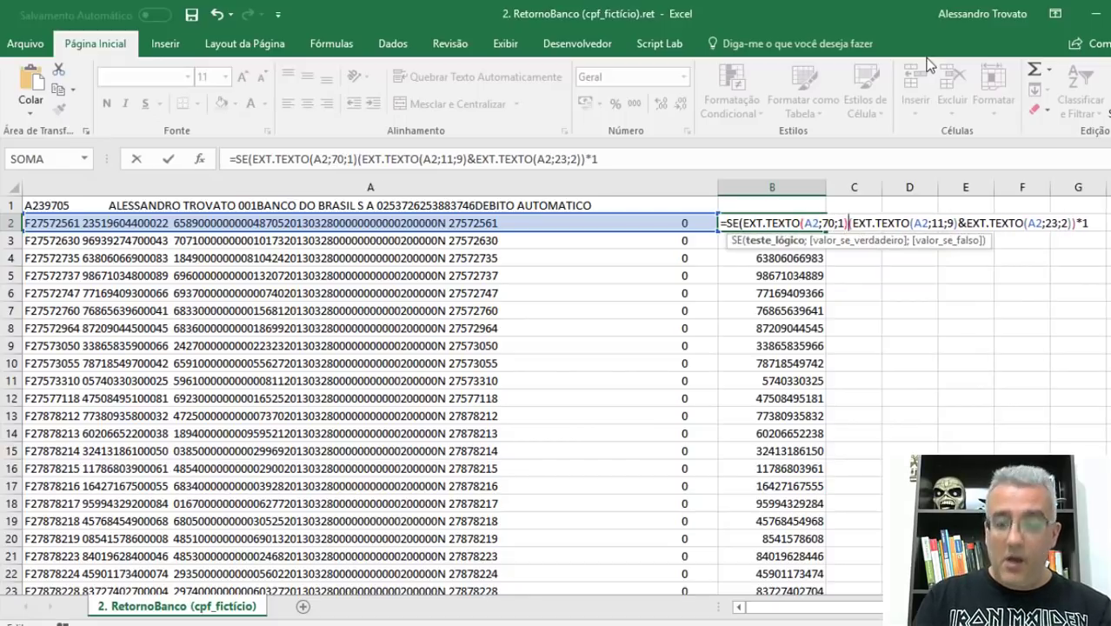
text(=)
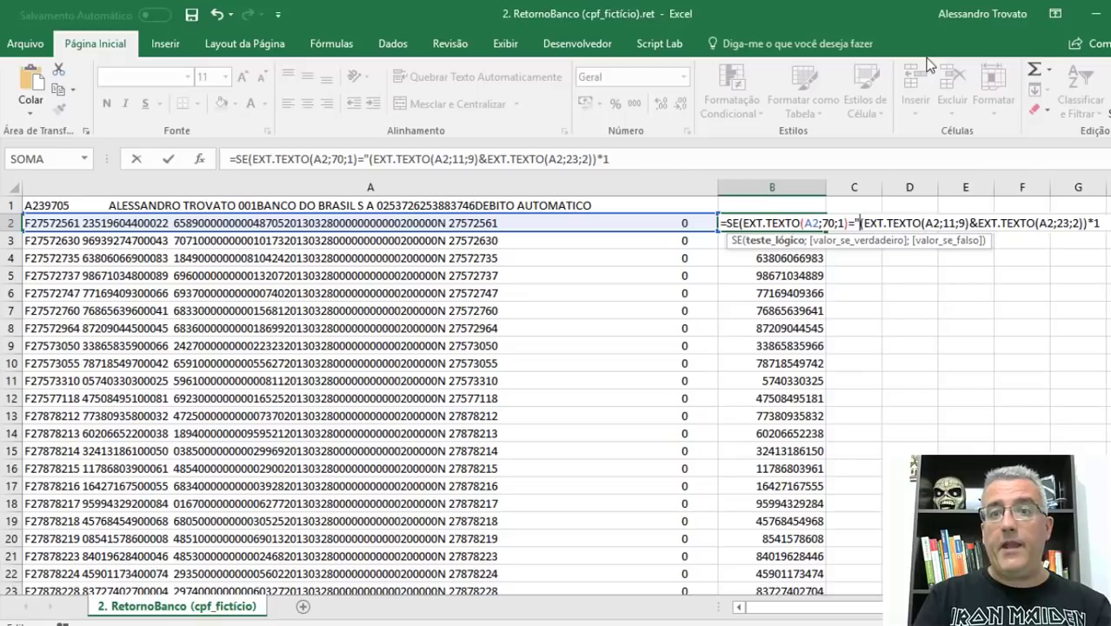
text("N";)
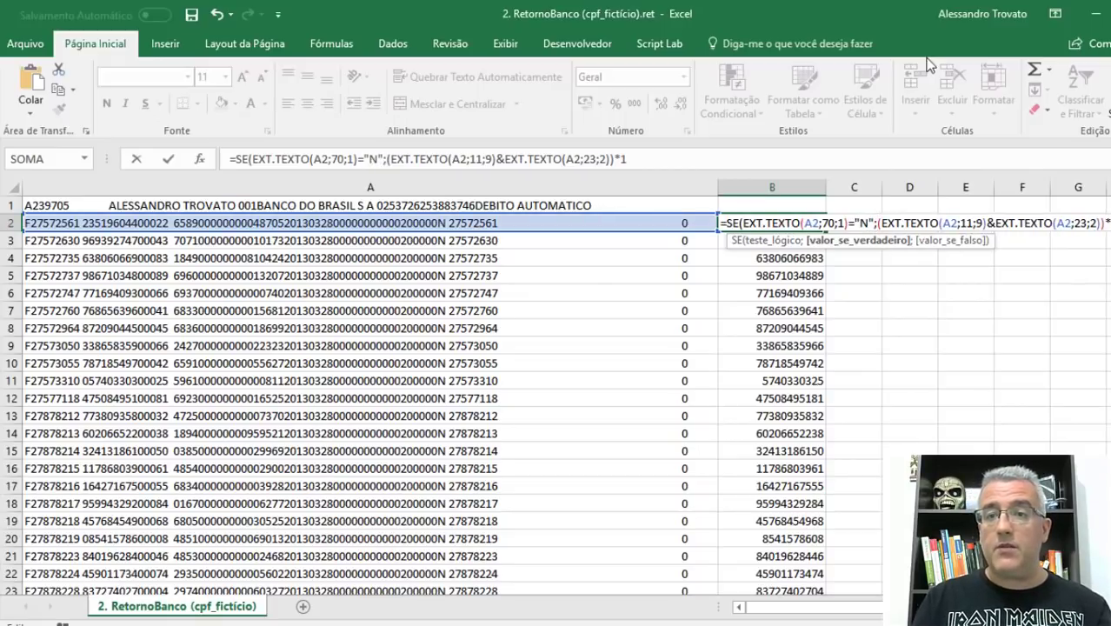
Copy the existing CPF expression as the SE function's false value in B2 and complete the formula
key(End)
key(shift+Left)
key(shift+Left)
key(shift+Left)
key(shift+Left)
key(shift+Left)
key(shift+Left)
key(shift+Left)
key(shift+Left)
key(shift+Left)
key(shift+Left)
key(shift+Left)
key(shift+Left)
key(shift+Left)
key(shift+Left)
key(shift+Left)
key(shift+Left)
key(shift+Left)
key(shift+Left)
key(shift+Left)
key(shift+Left)
key(shift+Right)
key(ctrl+c)
key(End)
text(;)
key(ctrl+v)
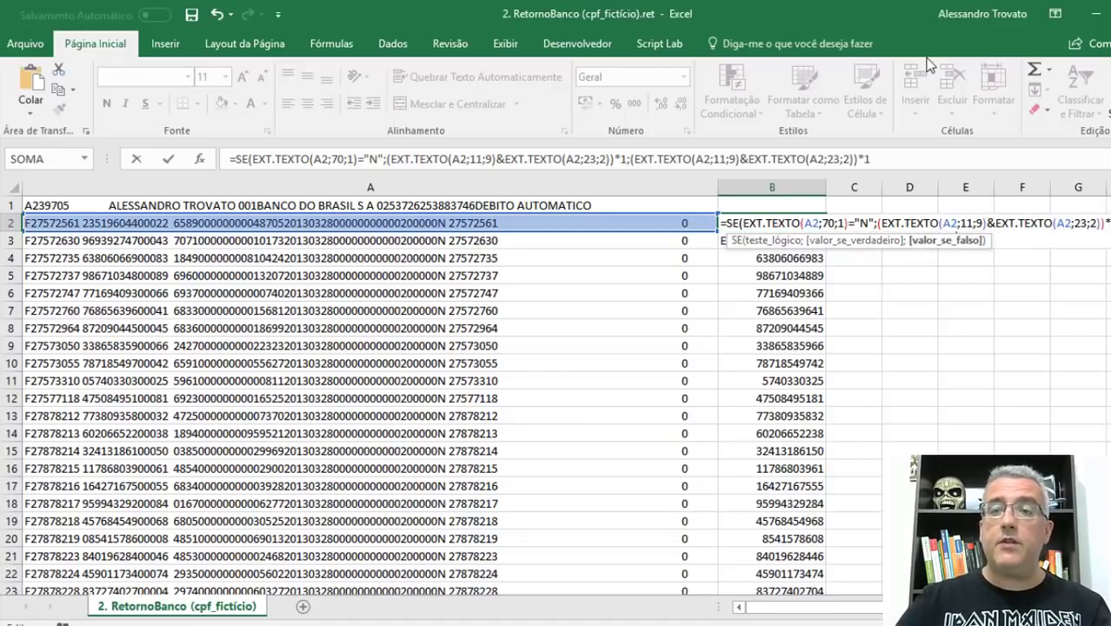
scroll(1052, 311, down, 2)
scroll(1052, 311, up, 2)
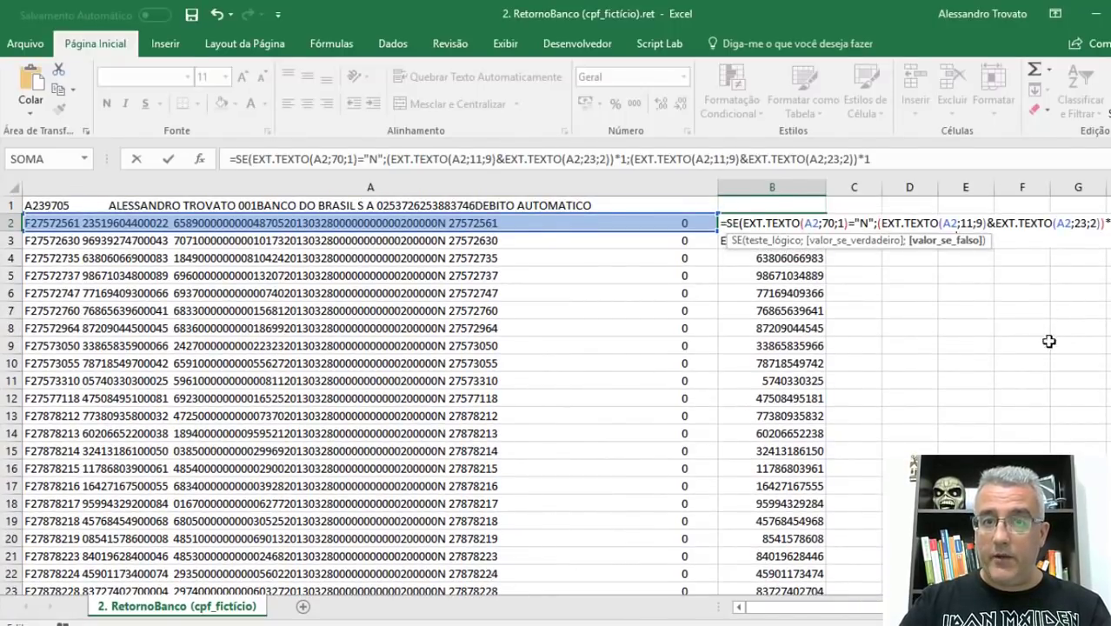
key(Return)
key(Return)
Set the start positions of the two EXT.TEXTO functions in B2's false value to 9 and 21
key(F2)
click(795, 241)
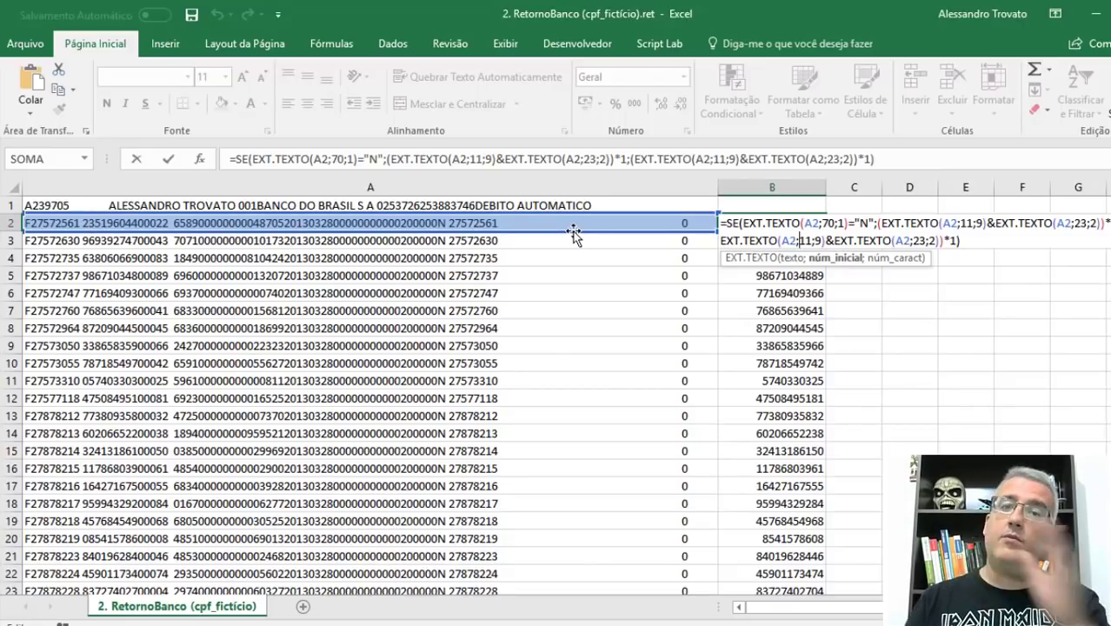
key(Delete)
key(Delete)
text(9)
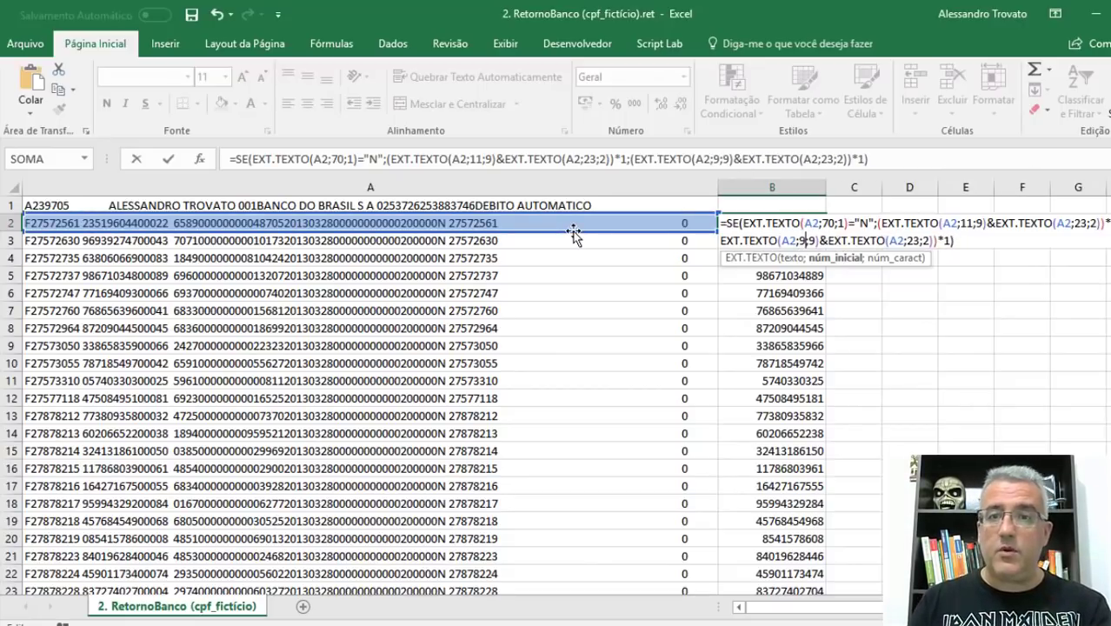
key(Right)
key(Right)
key(Right)
key(Right)
key(Right)
key(Right)
key(Right)
key(Right)
key(Right)
key(Right)
key(Right)
key(Right)
key(Right)
key(Right)
key(Right)
key(Right)
key(Right)
key(Right)
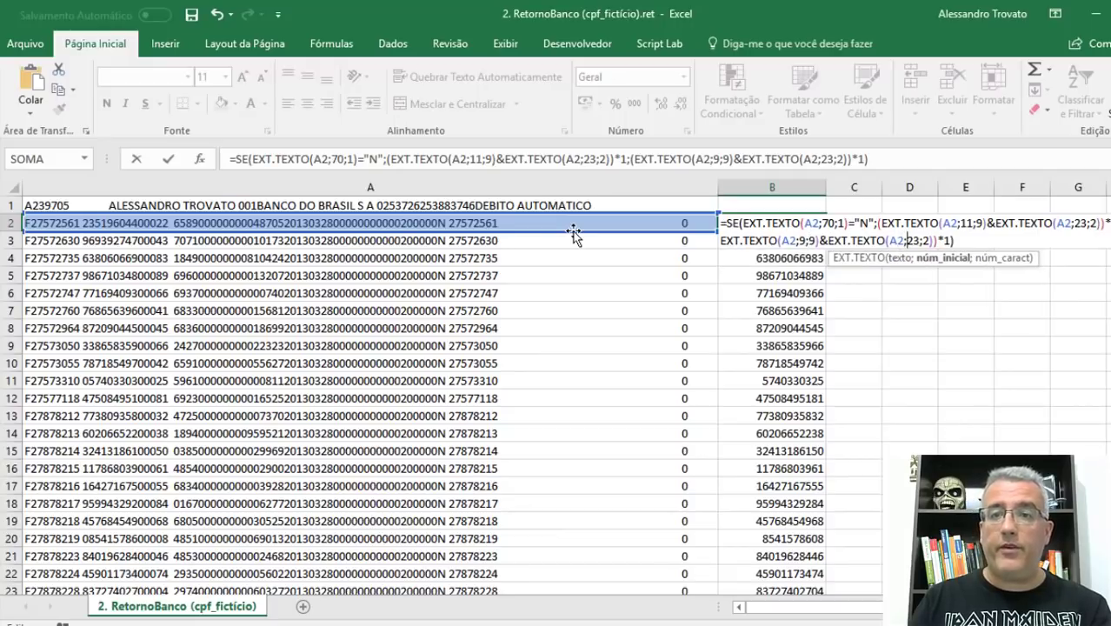
key(Return)
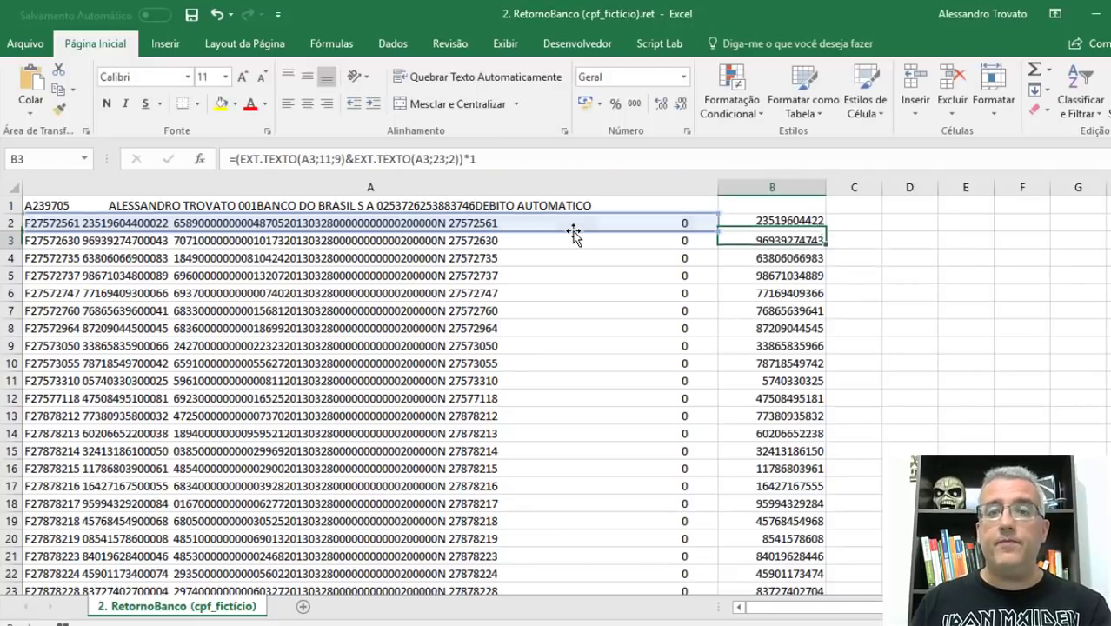
Fill the B2 formula down column B to row 12826 and check the extracted CPFs at both ends of the list
key(Up)
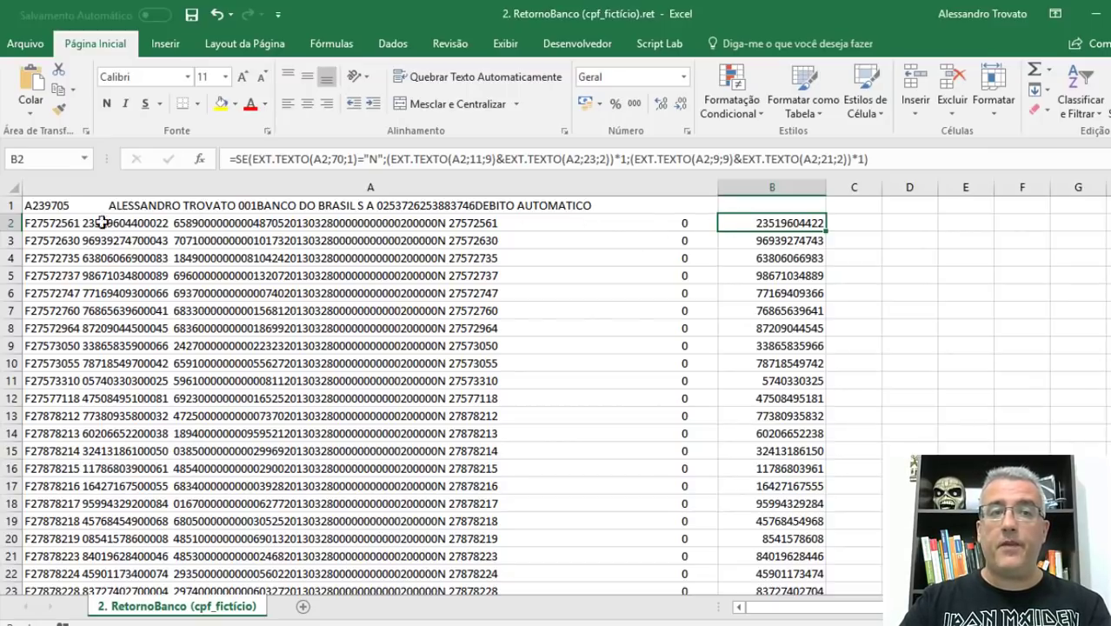
double_click(824, 229)
click(805, 239)
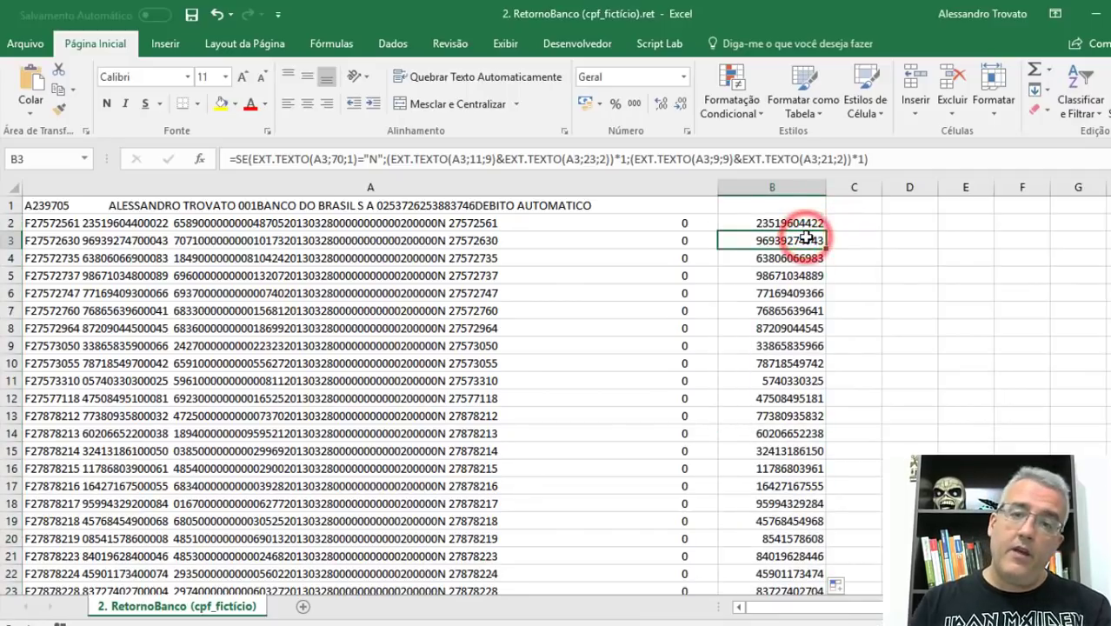
key(ctrl+Down)
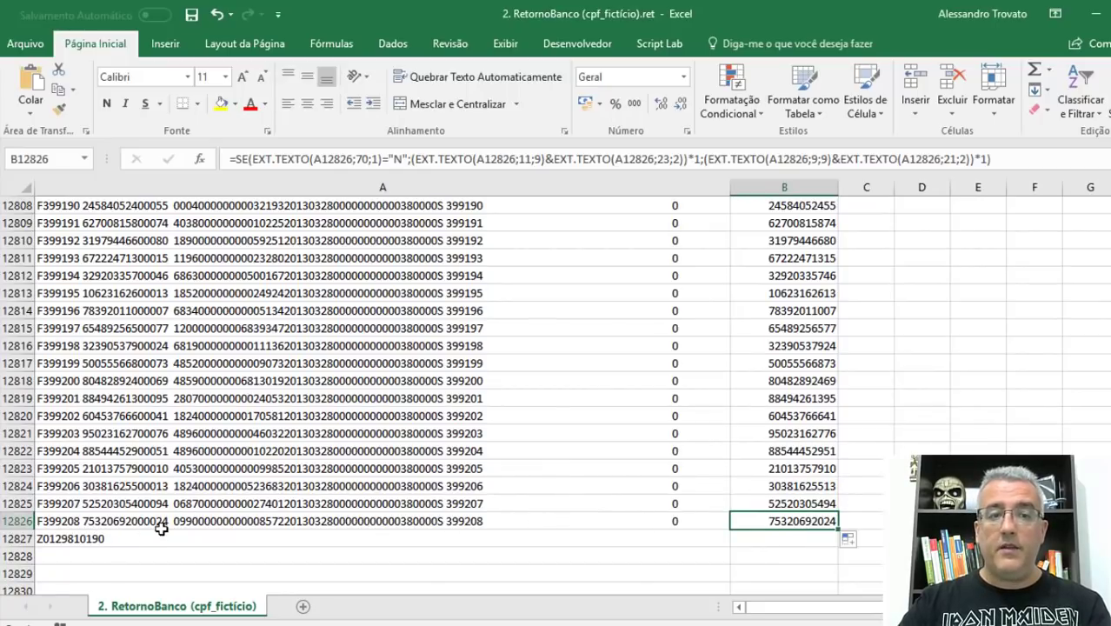
click(796, 395)
key(ctrl+Up)
key(Down)
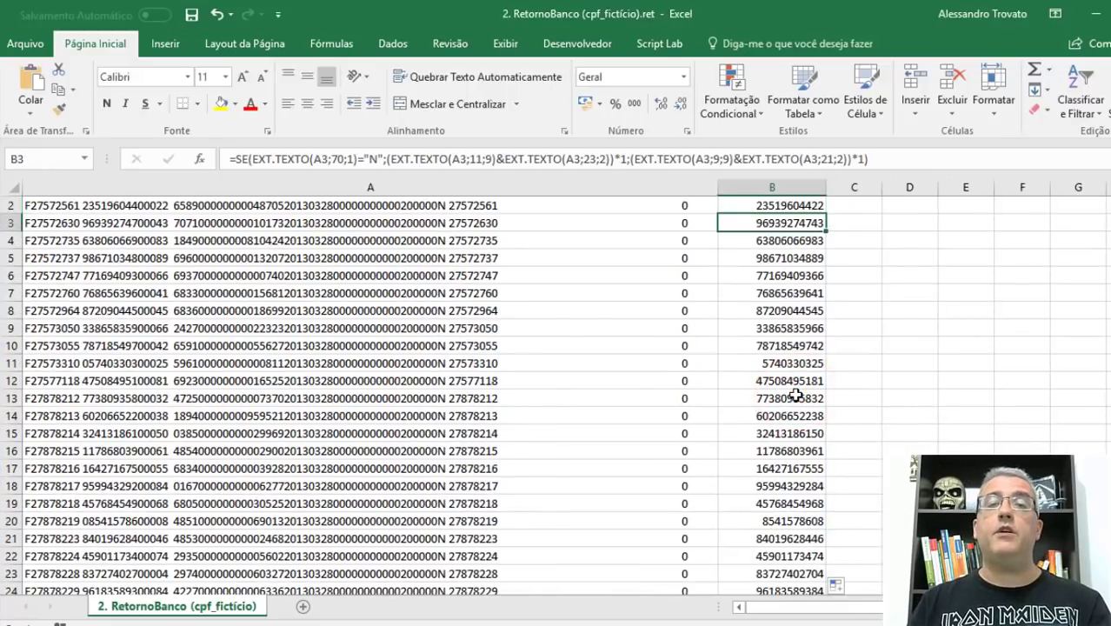
Enter the headers CPF in B1 and VALOR in C1
key(Up)
key(Up)
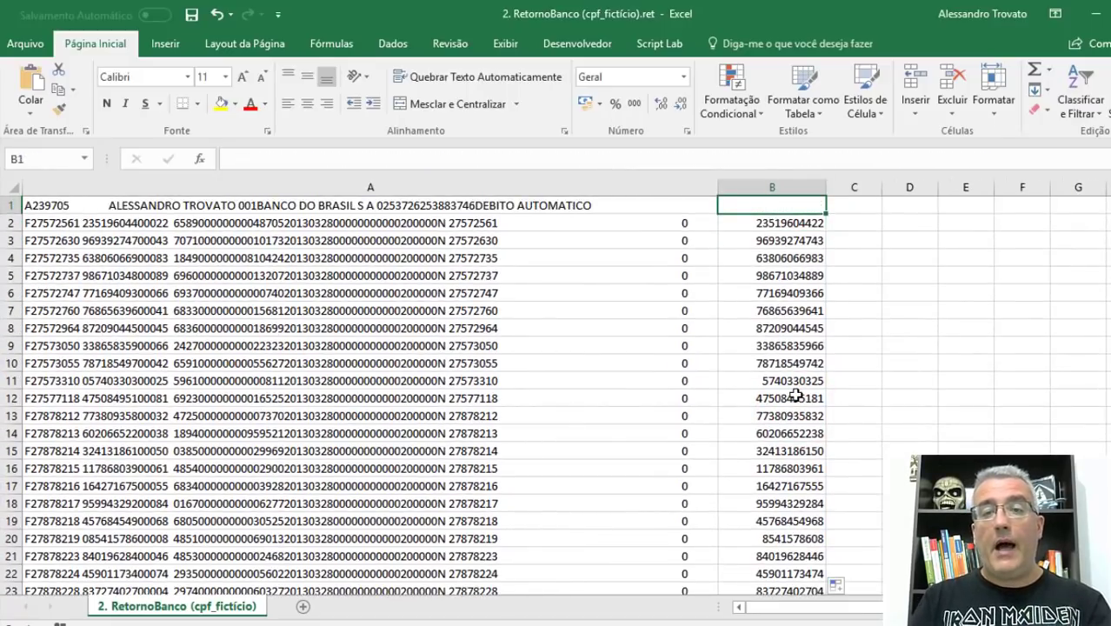
text(cpf)
key(Return)
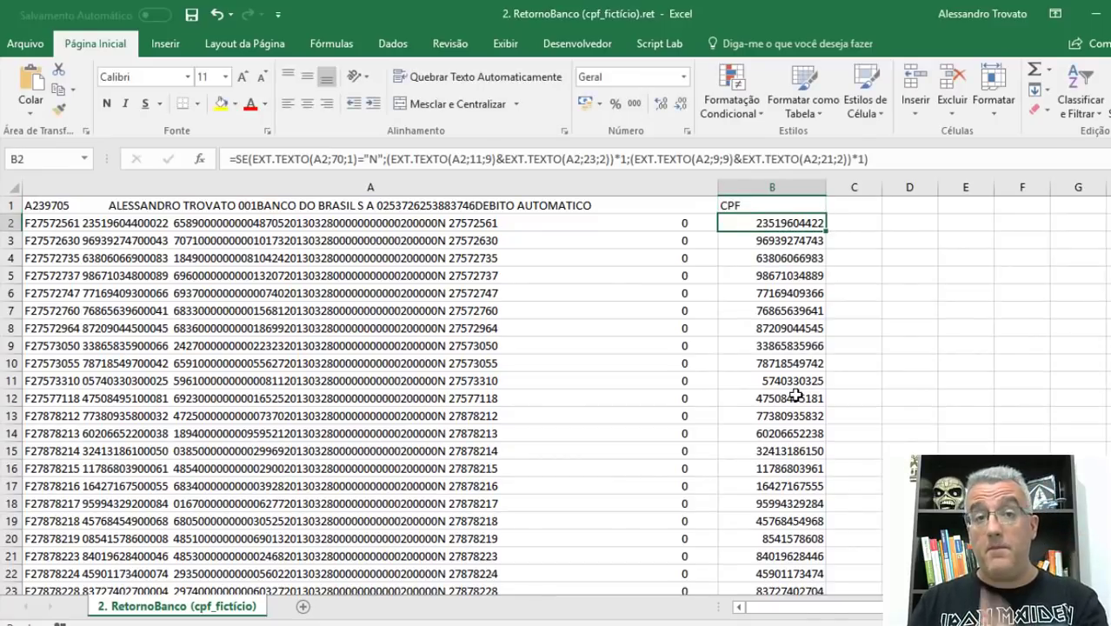
key(Up)
key(Right)
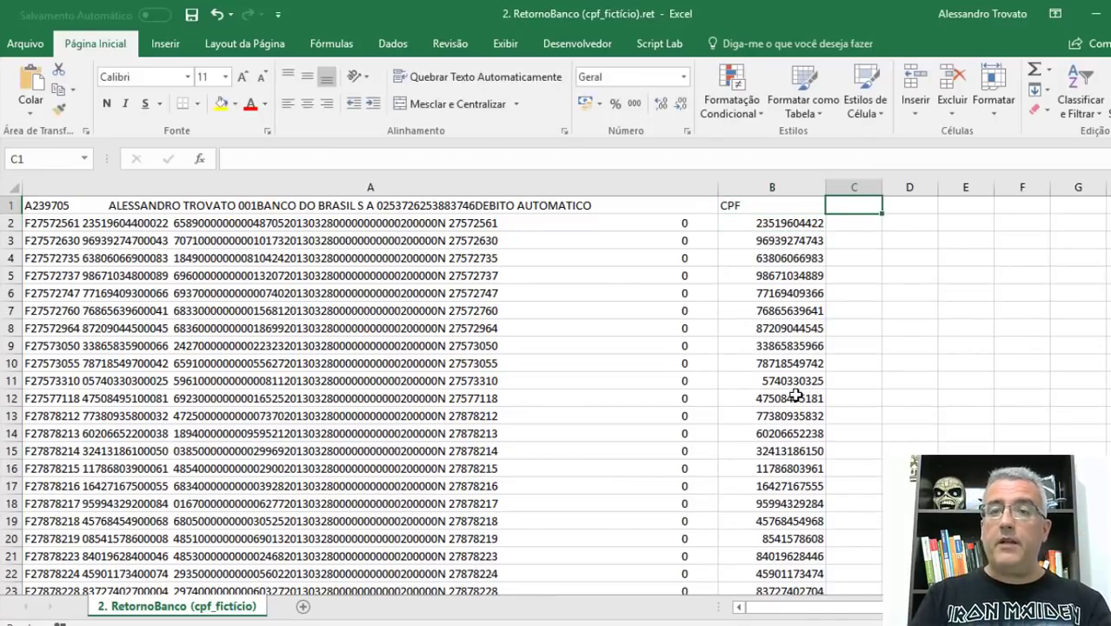
text(VALOR)
key(Return)
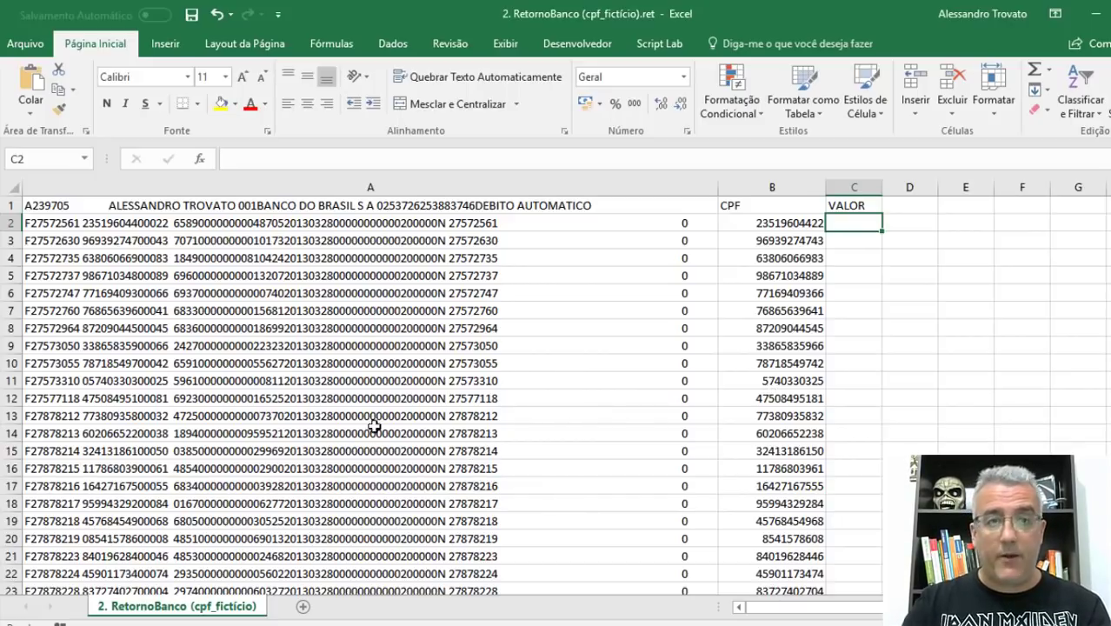
Check the VALOR field in the frmLayout form, extract it in C2 with =EXT.TEXTO(A2;53;15), and fit column C to its contents
key(alt+F11)
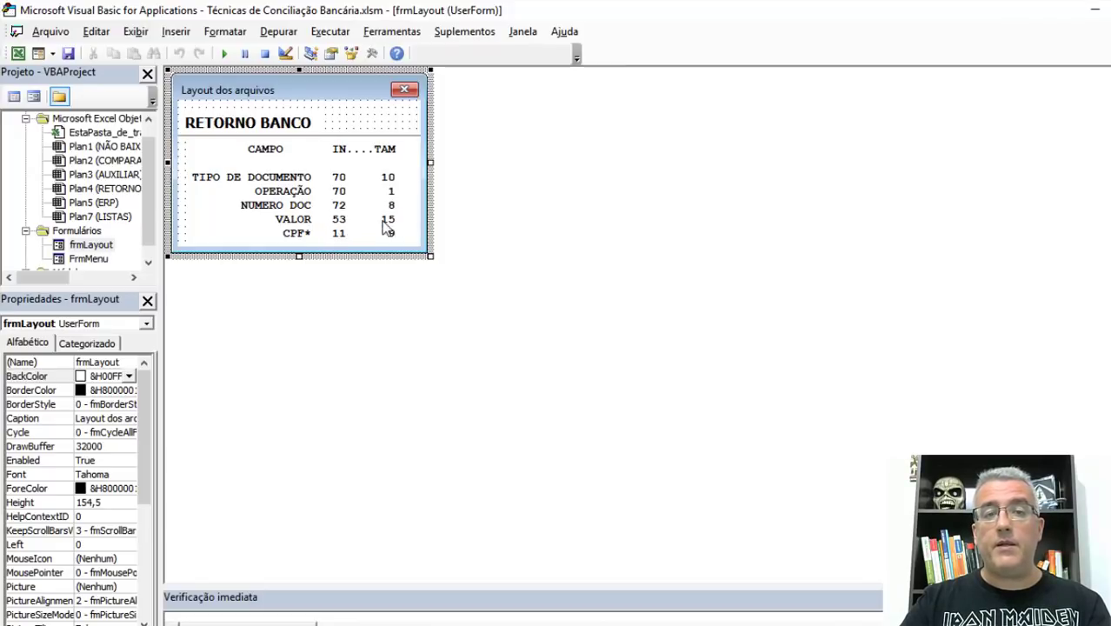
key(alt+Tab)
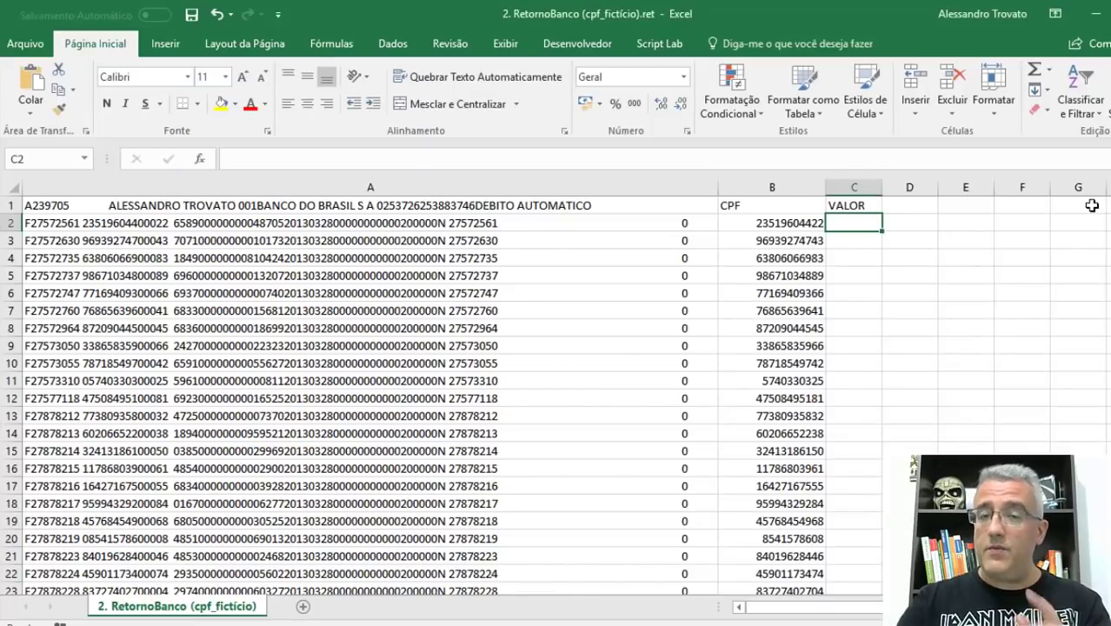
text(=E)
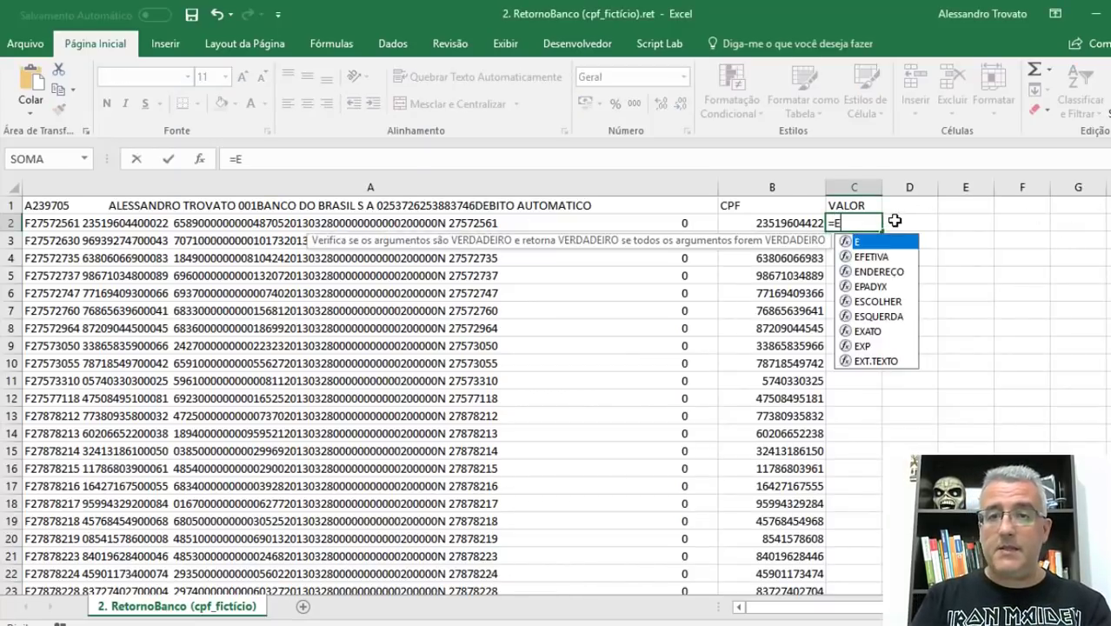
text(XT.TEXT)
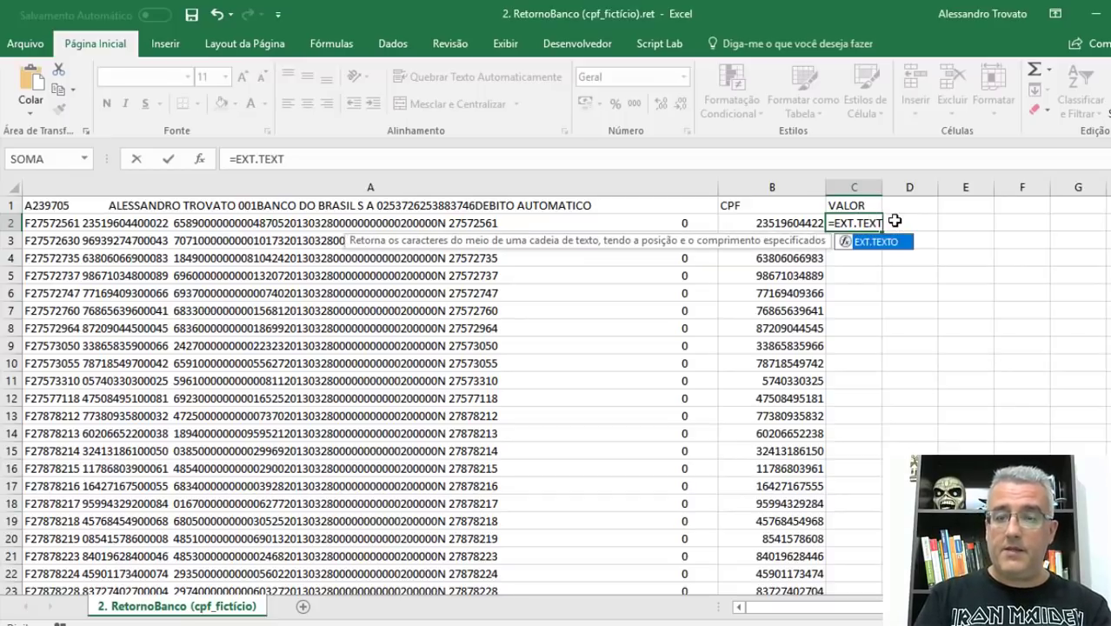
text(O(A2;)
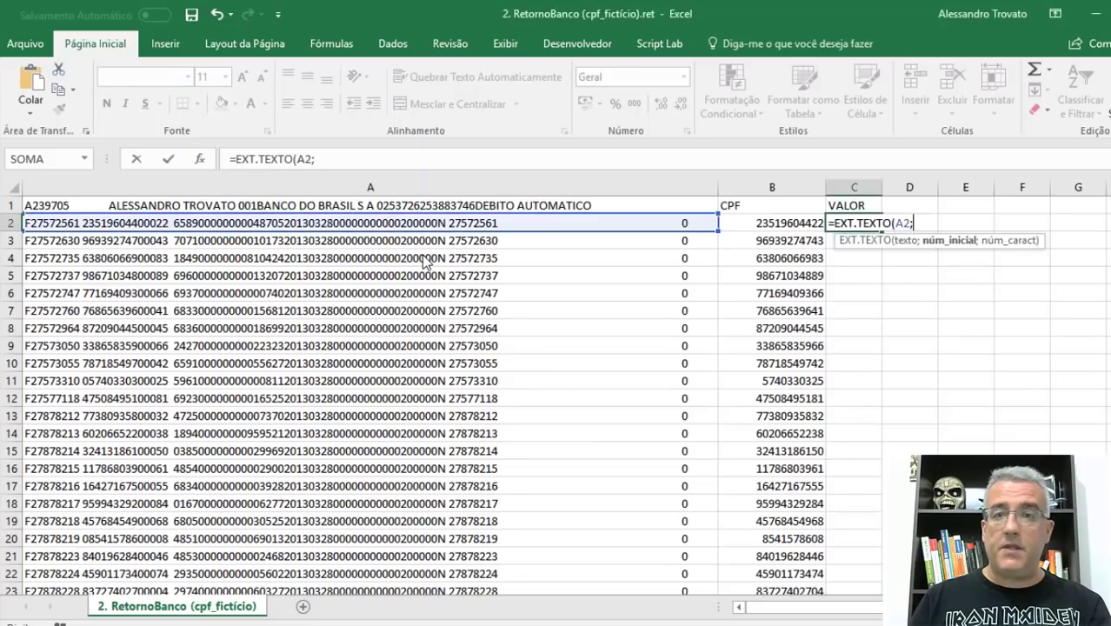
text(53;15)
key(Return)
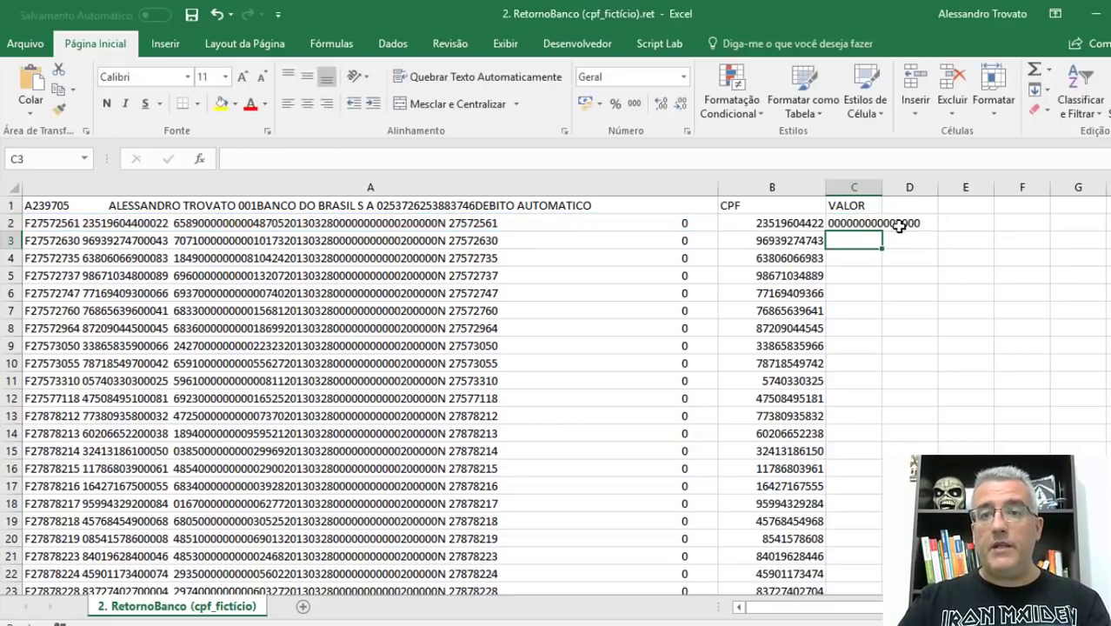
double_click(882, 188)
click(869, 223)
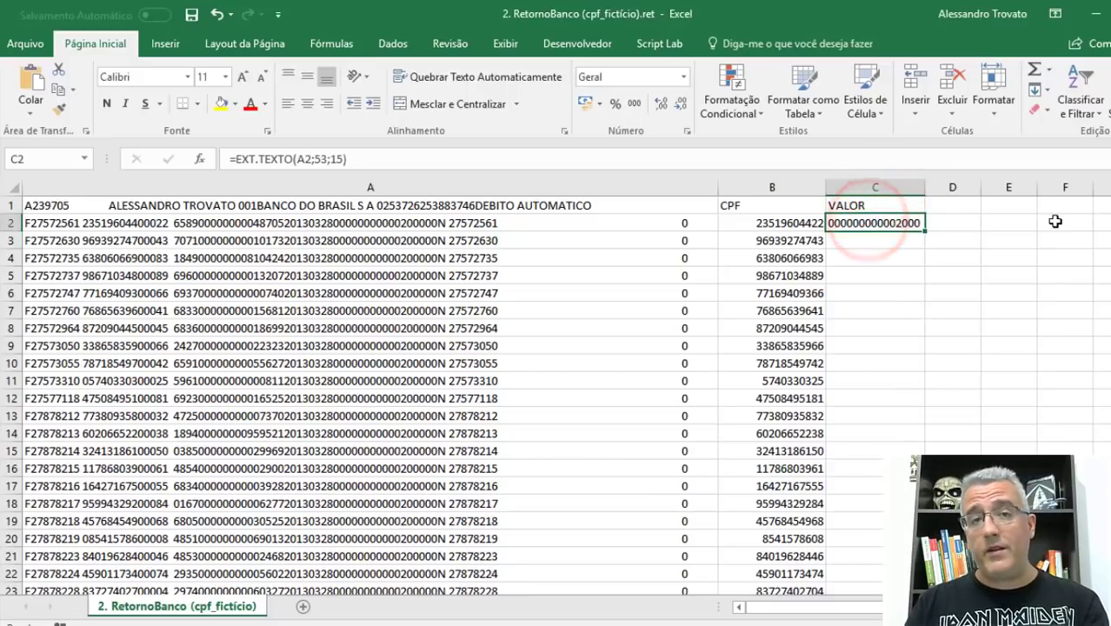
Change C2's formula to =(EXT.TEXTO(A2;53;15))*1/100 and fill it down column C
key(F2)
text(()
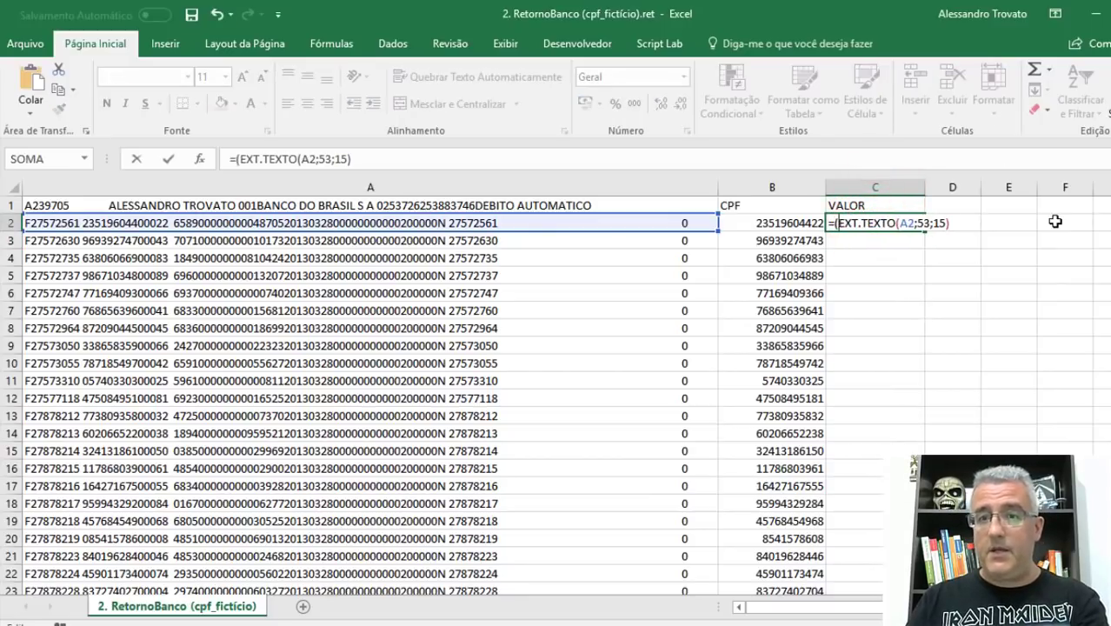
text()*1/100)
key(Return)
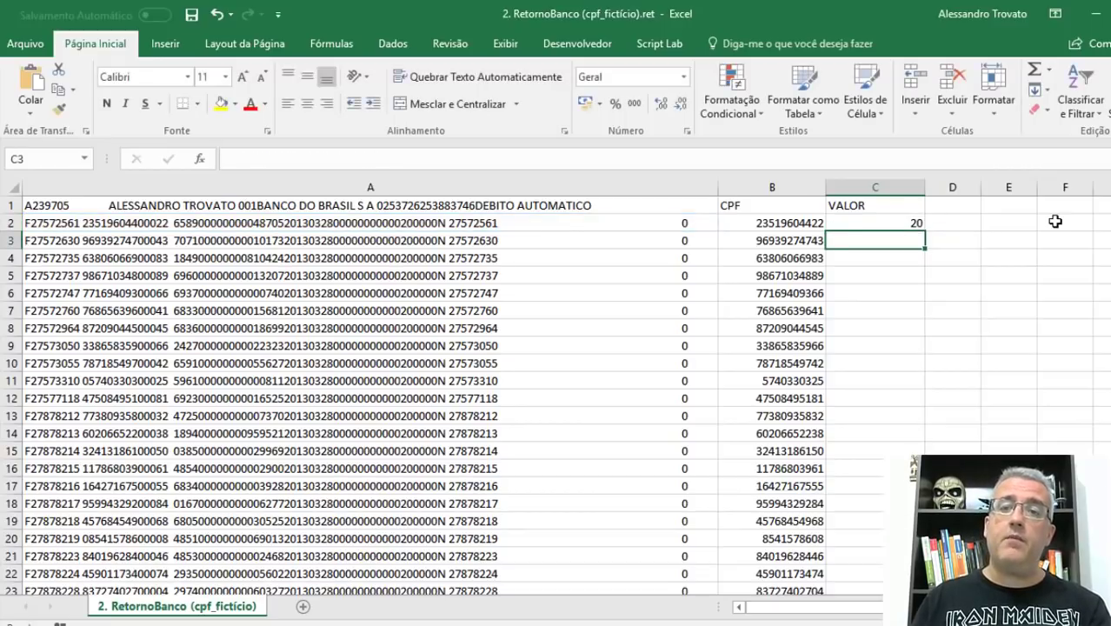
click(921, 221)
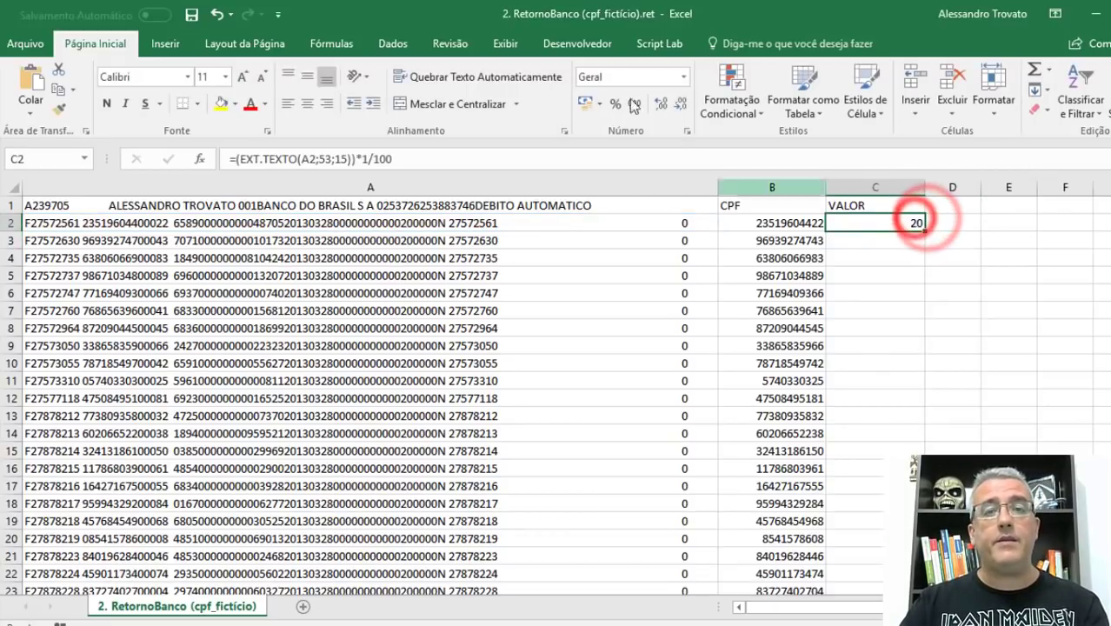
double_click(924, 230)
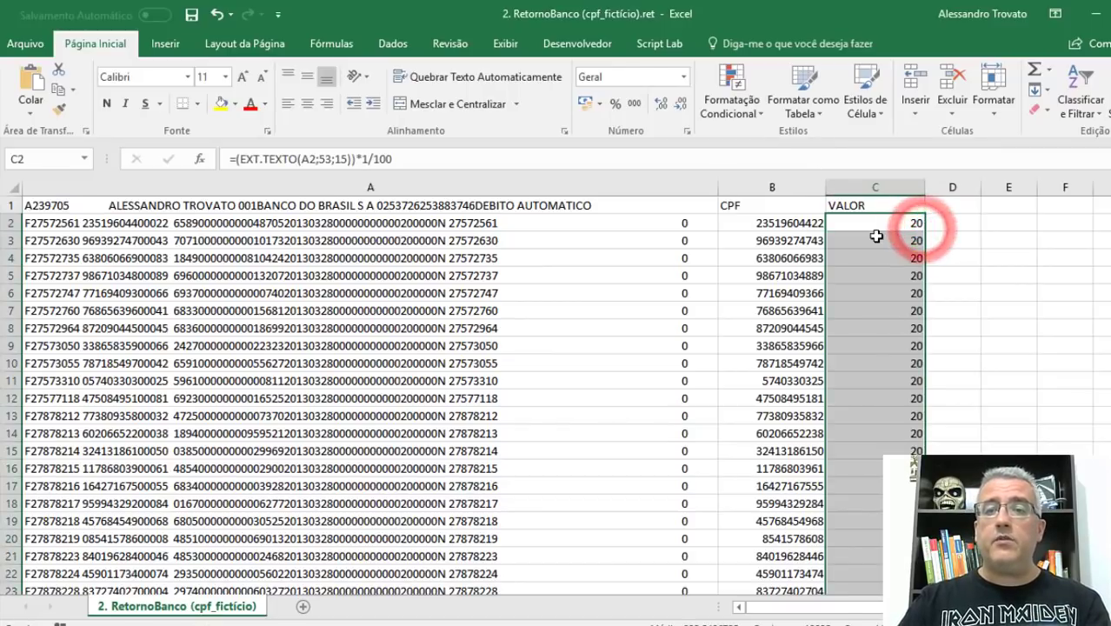
Examine the extracted amounts near the end of column C against the records marked S in column A
click(887, 240)
key(ctrl+Down)
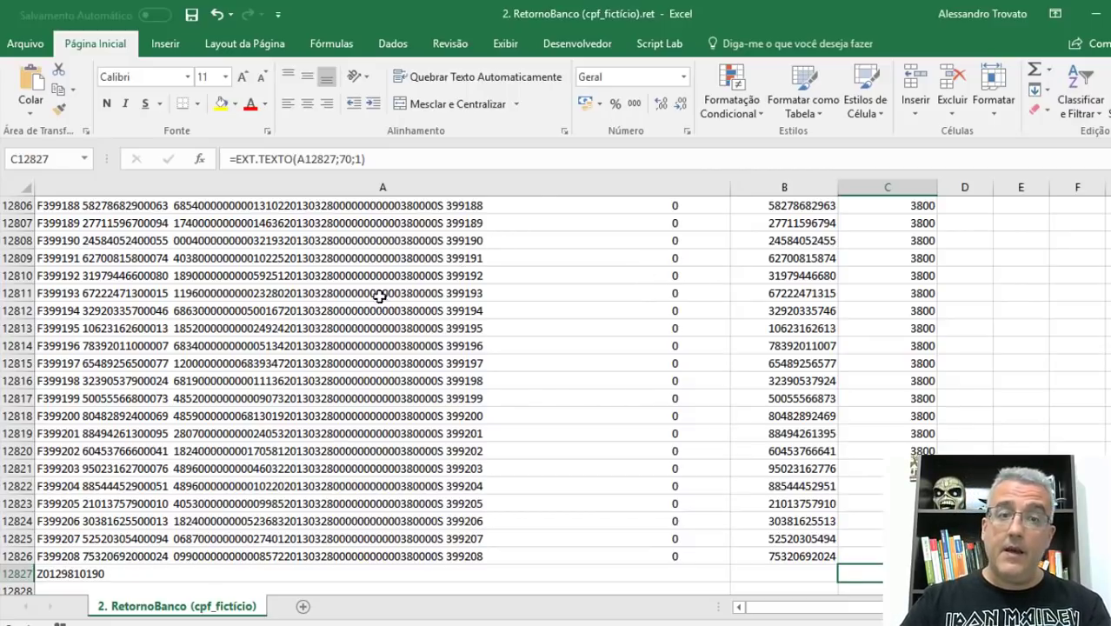
scroll(896, 342, up, 20)
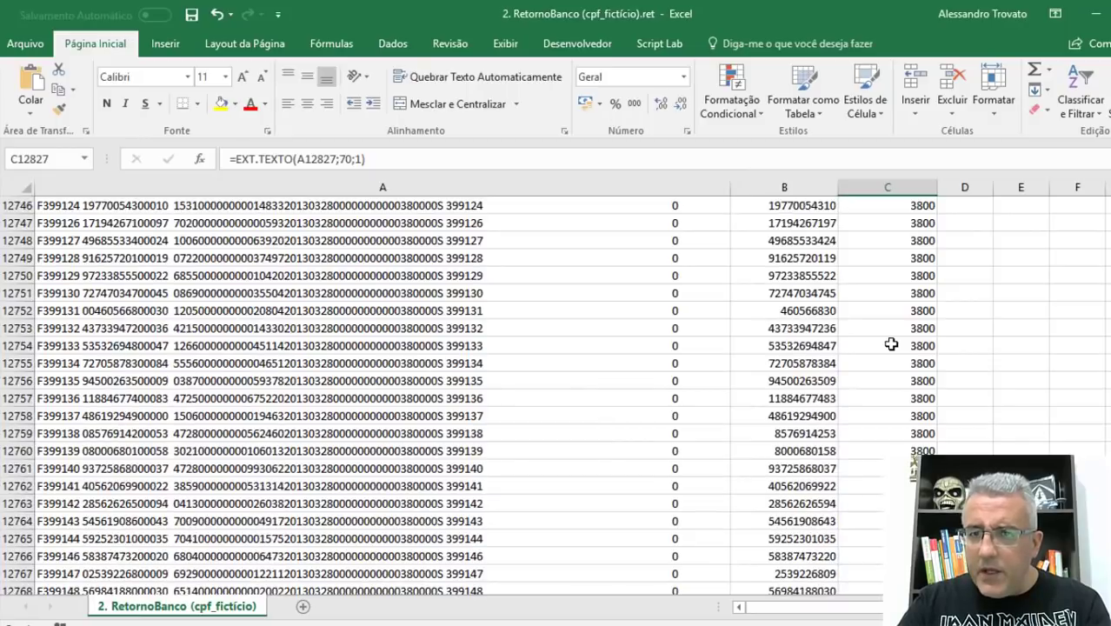
click(874, 306)
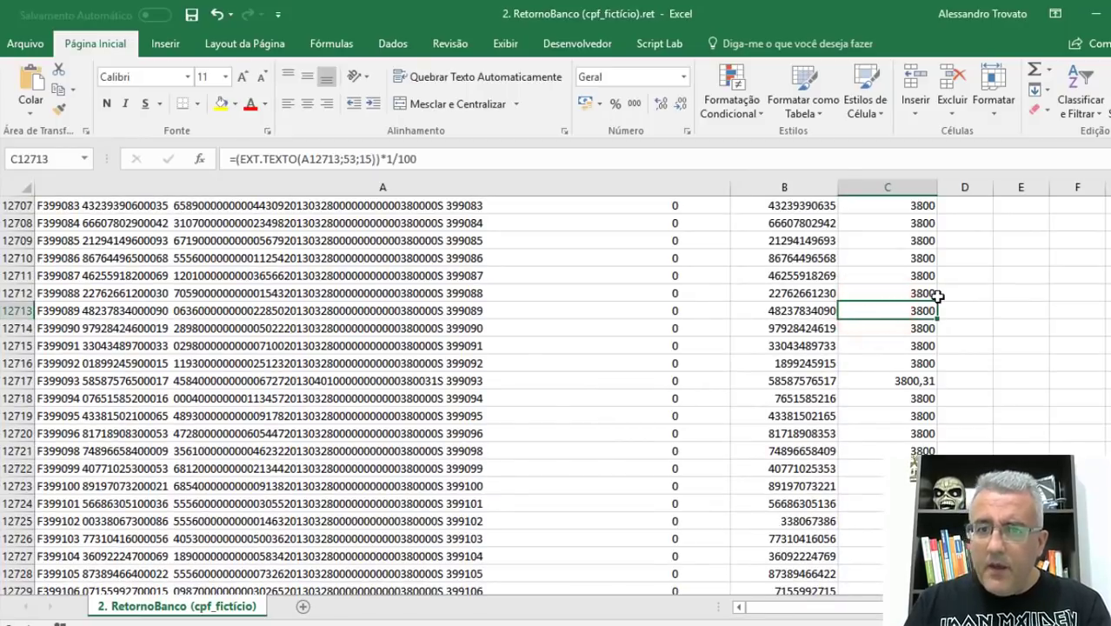
key(Down)
key(Down)
click(915, 381)
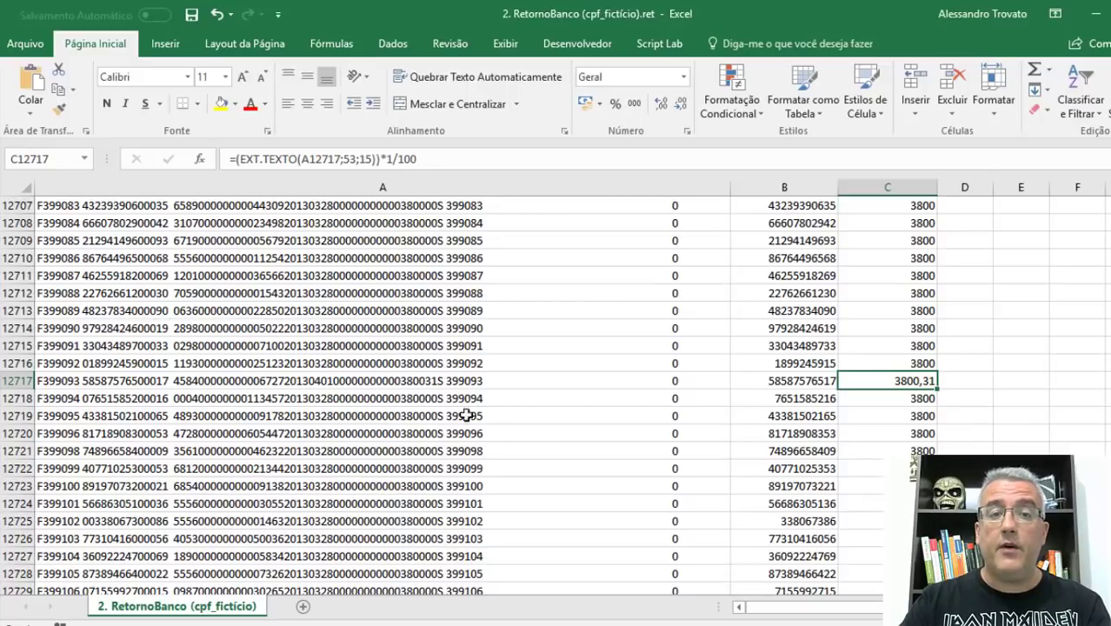
click(868, 354)
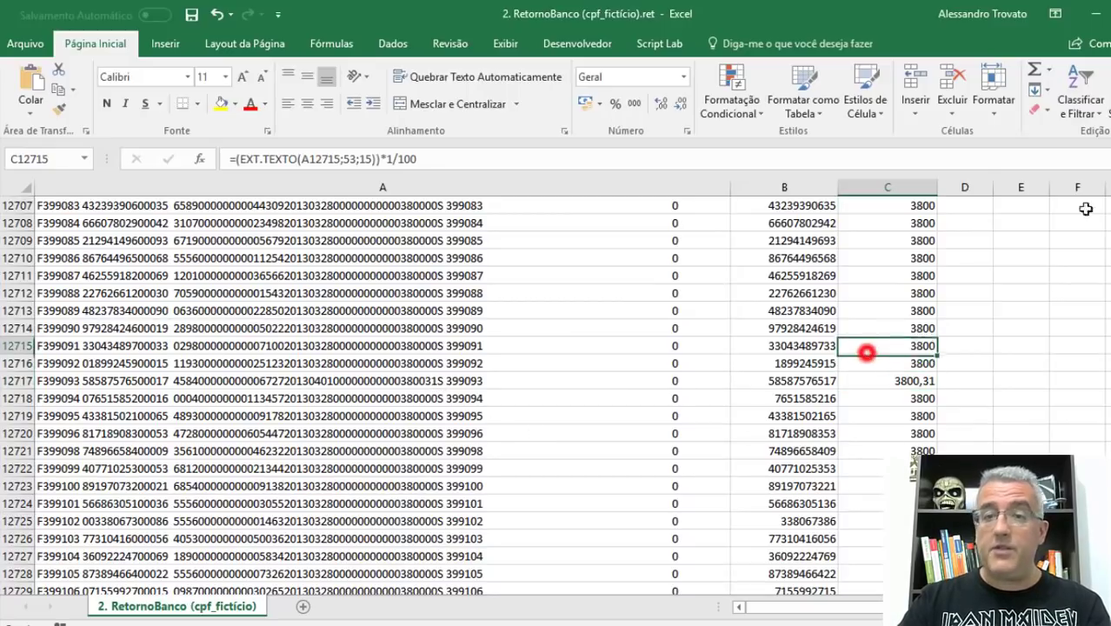
Wrap C2's formula in an SE function checking A2 at position 70 for "N", keeping the existing expression as the true value
key(ctrl+Up)
key(Down)
key(F2)
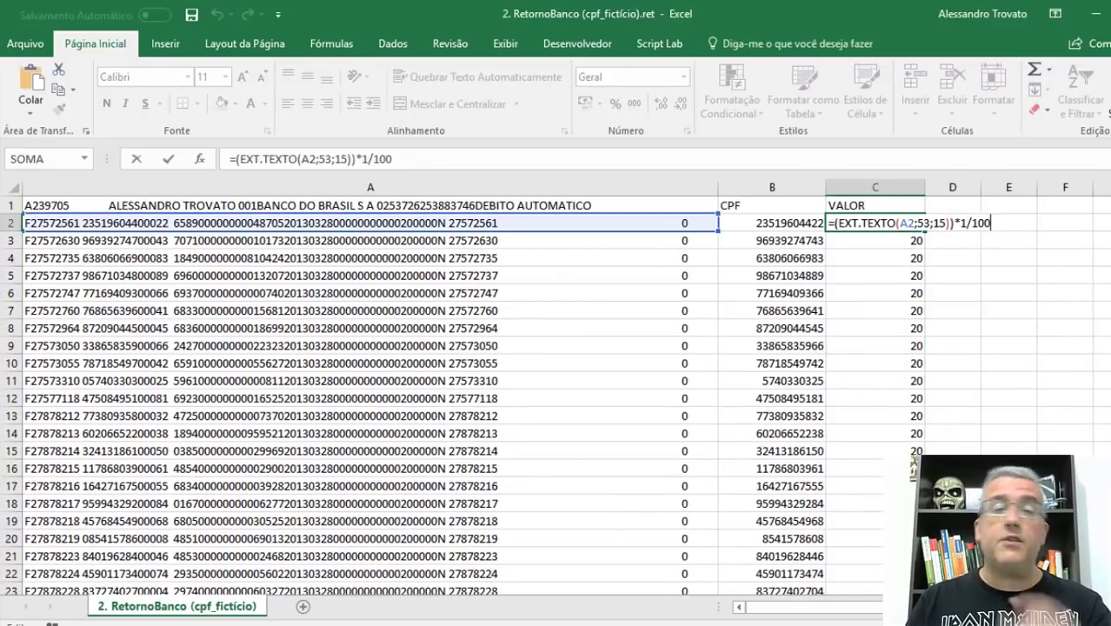
key(Home)
key(Right)
text(SE(E)
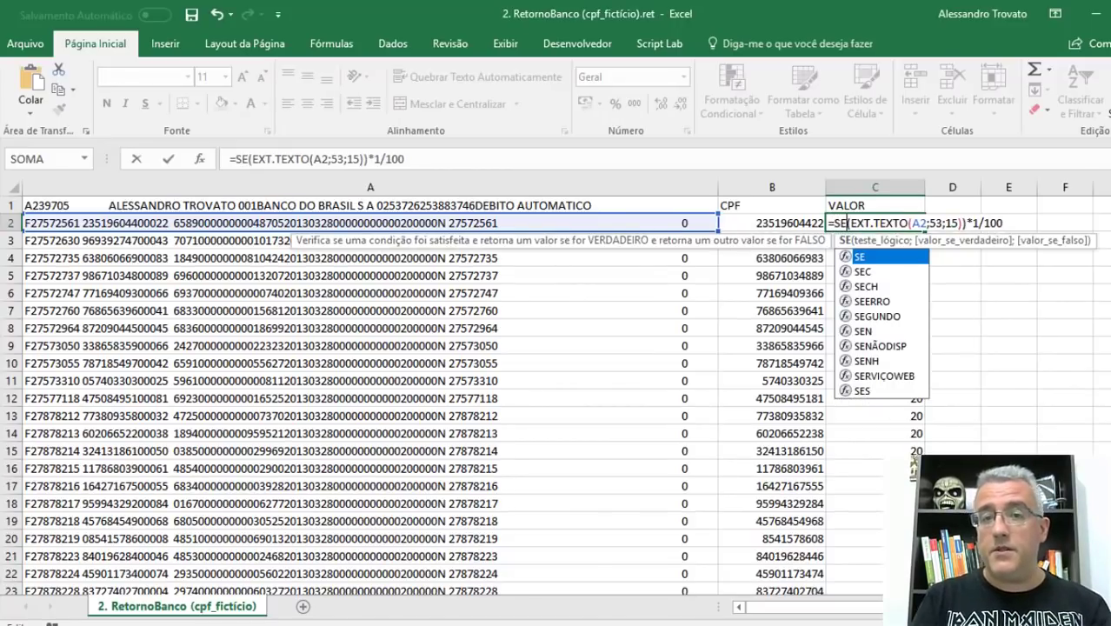
text(XT.TEXTO)
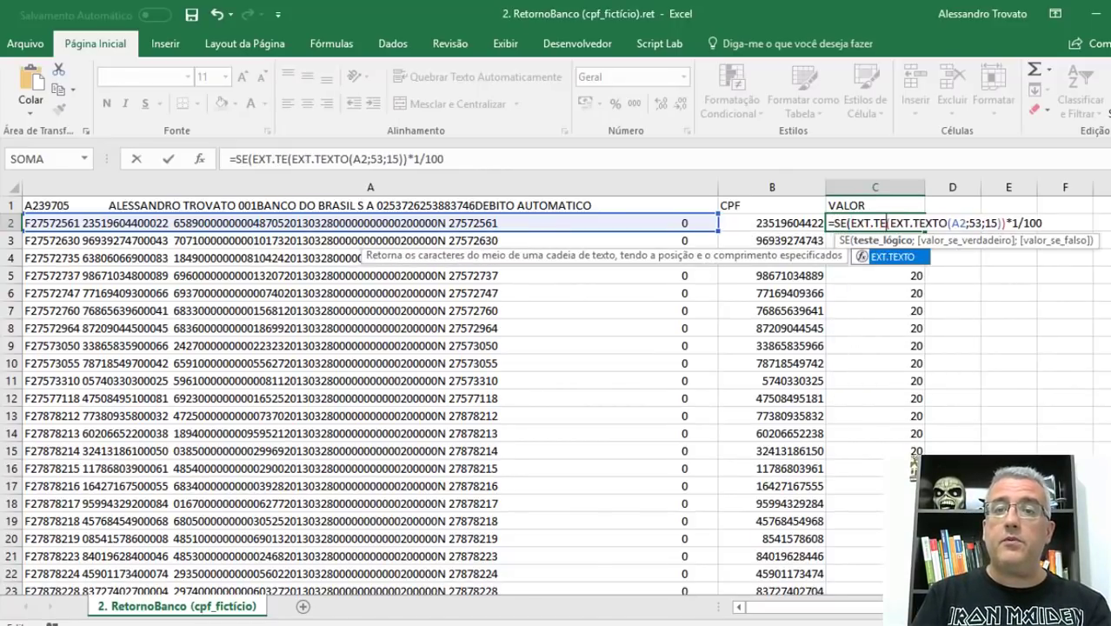
text(()
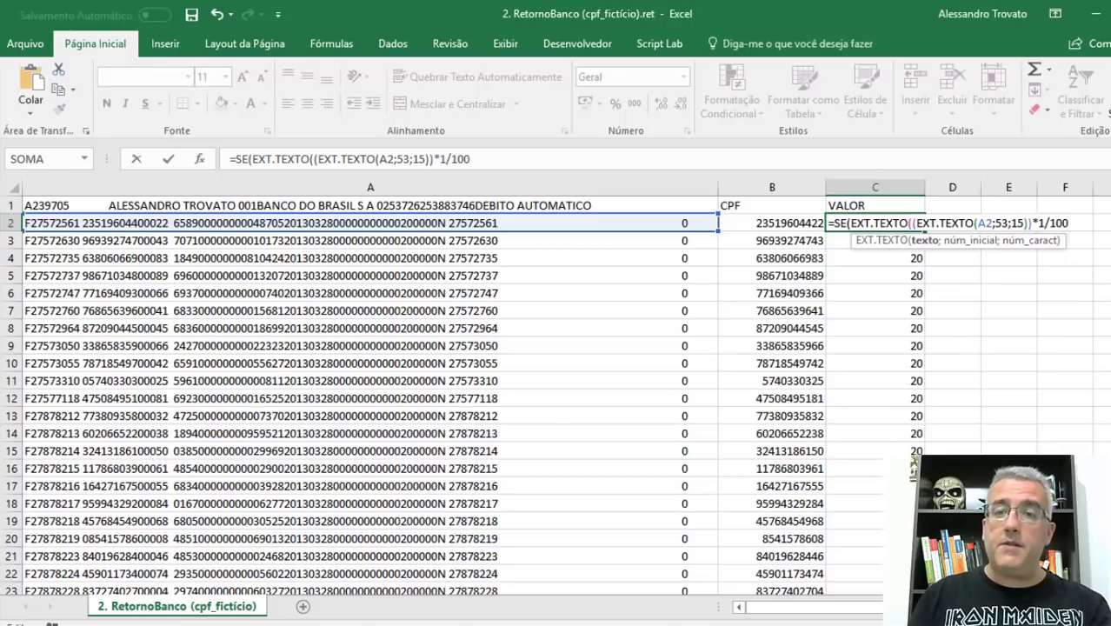
text(A2;70;"N";)
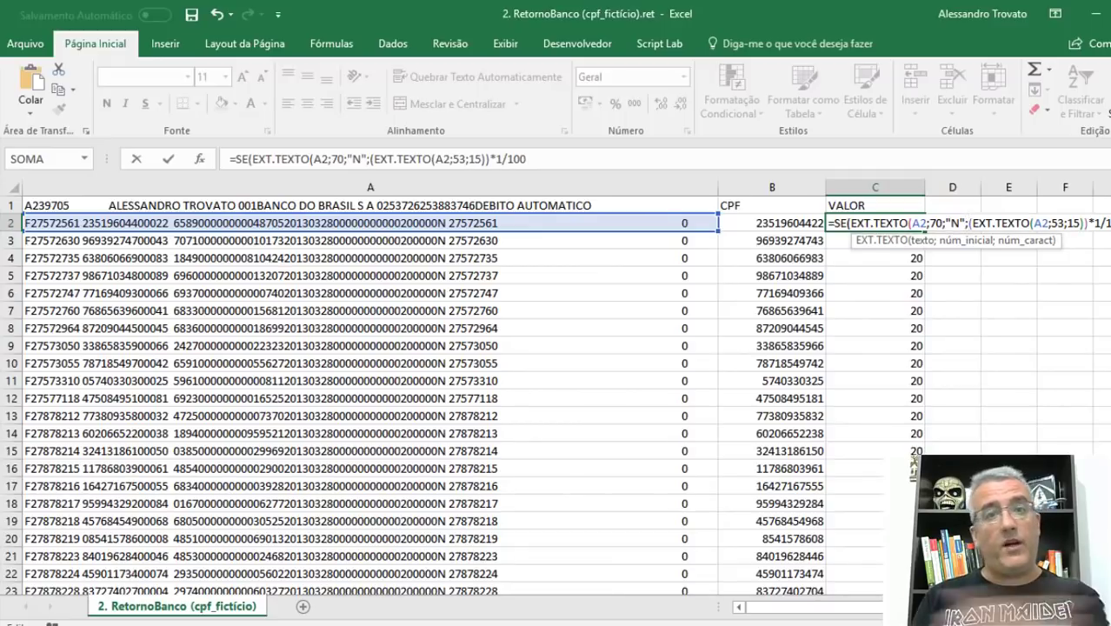
Add a copy of the amount expression as the SE function's false value in C2, with its start position set to 51
drag(969, 223, 1087, 223)
click(968, 223)
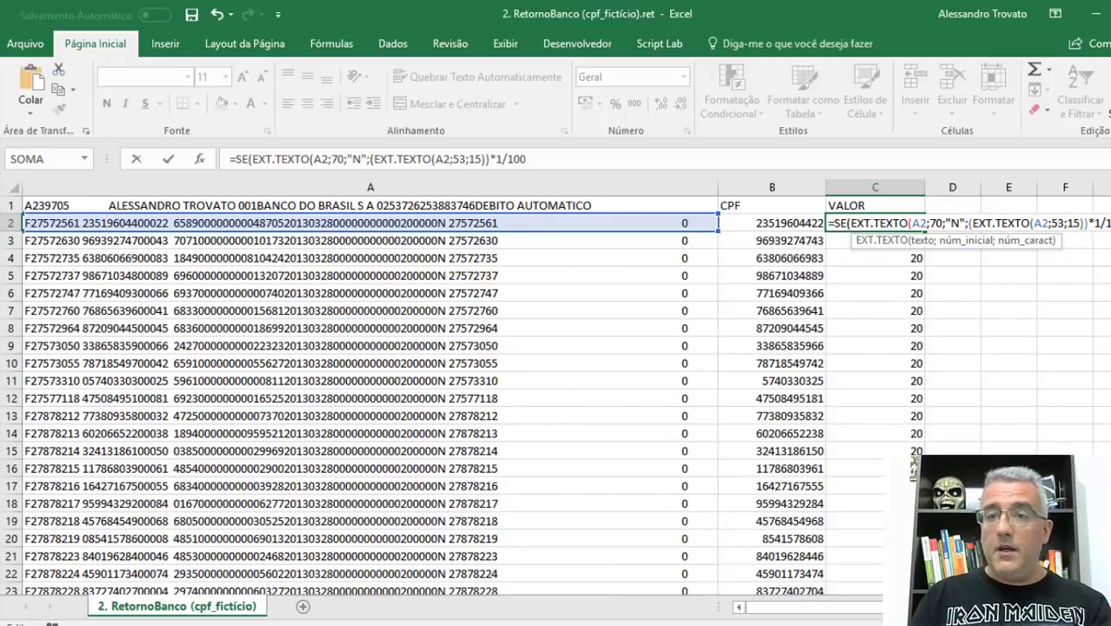
text((EXT.TEXTO(A2;53;15))*1/100)
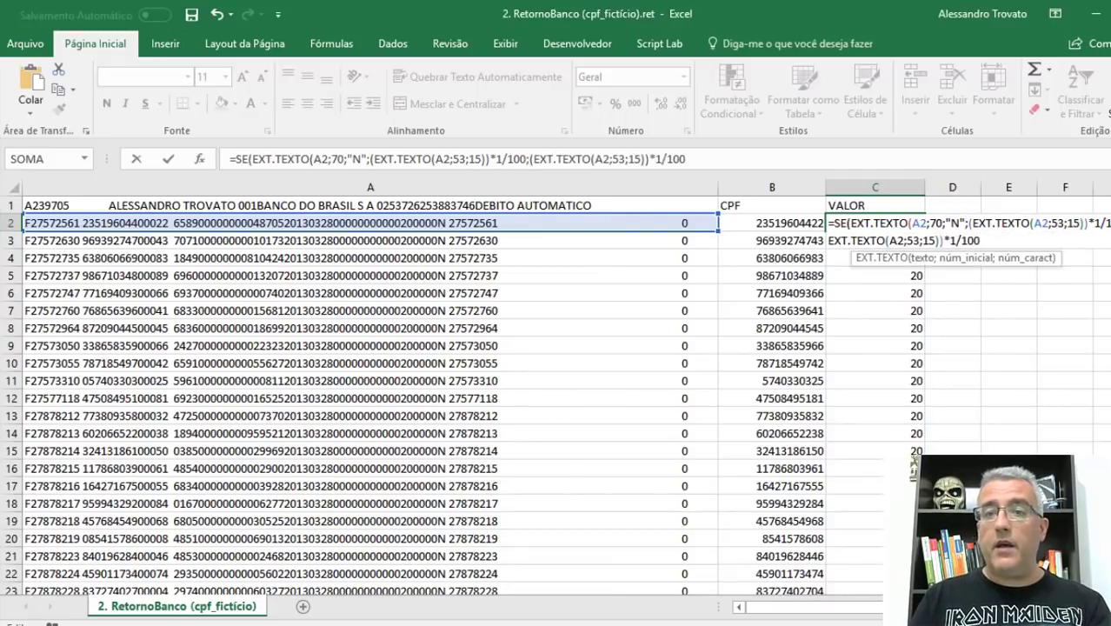
key(Left)
key(Left)
key(Left)
key(Left)
key(Left)
key(Left)
key(Left)
key(Delete)
text(1)
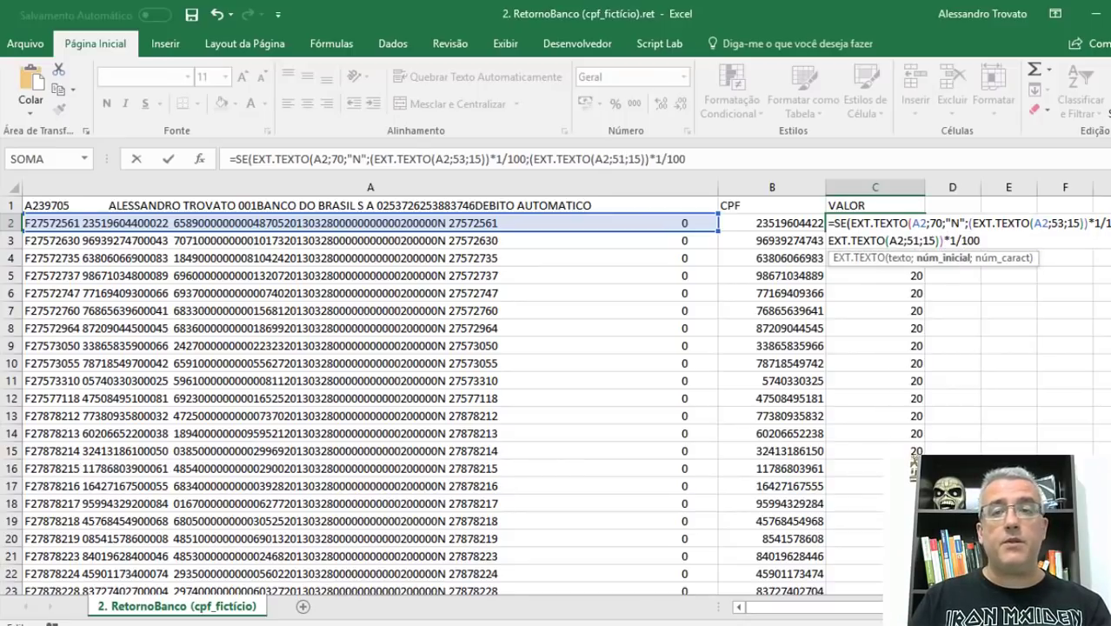
Remove one closing parenthesis after 53;15 in C2's true value and add a closing parenthesis at the formula's end
key(Return)
key(Return)
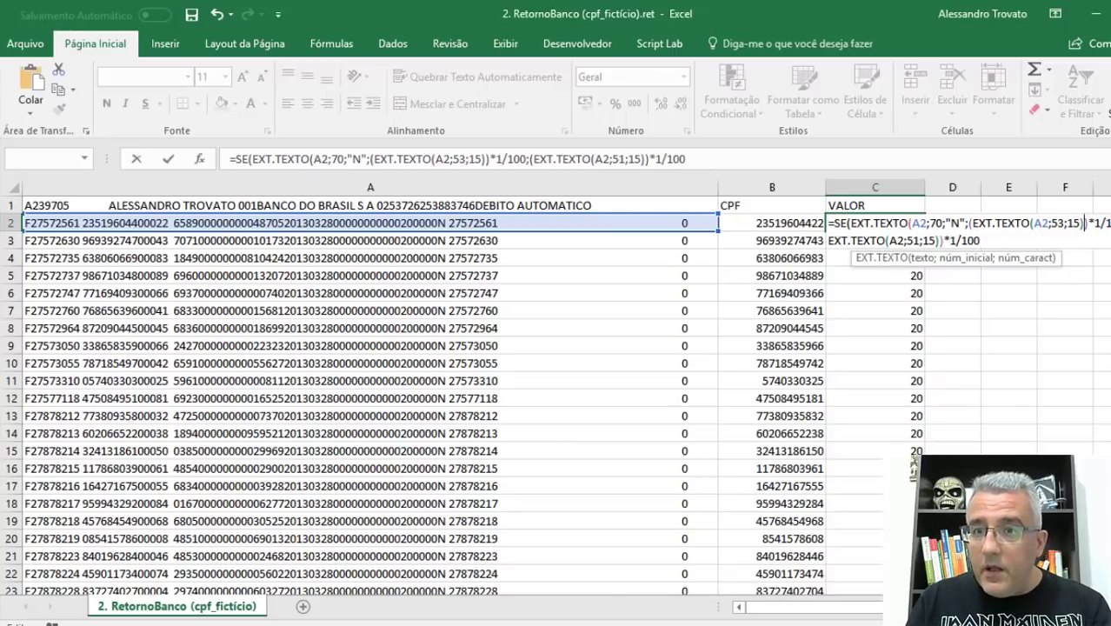
key(BackSpace)
key(Return)
key(Return)
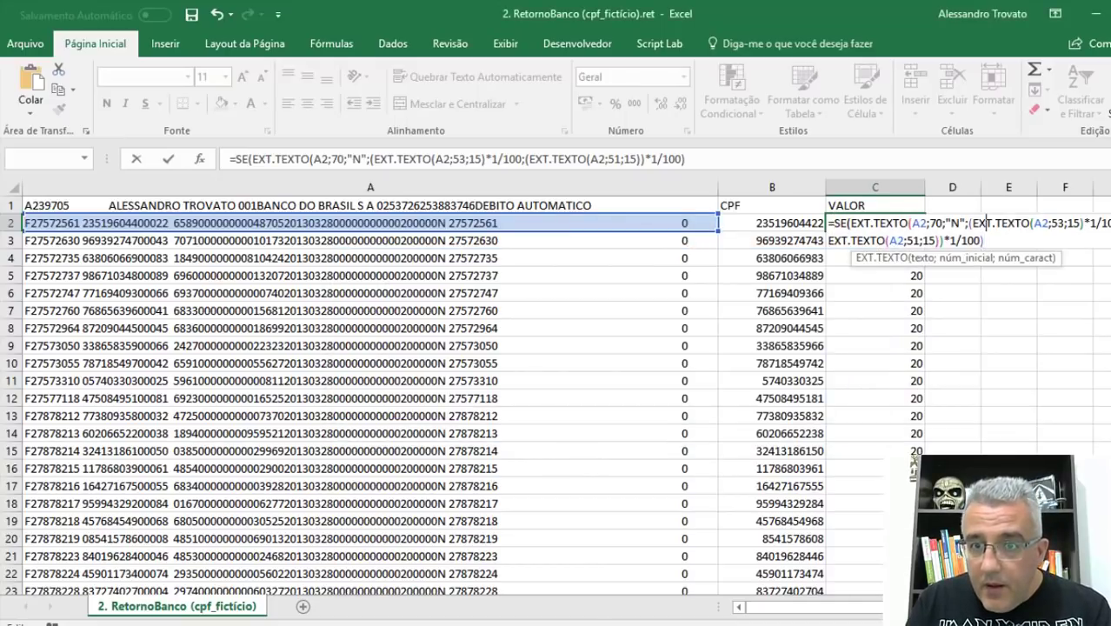
Correct the SE function's logical test in C2 to EXT.TEXTO(A2;70;1)="N" and try to enter the formula
key(Left)
key(Left)
key(Left)
key(Left)
key(Left)
key(Left)
key(Left)
key(Left)
key(Right)
key(Right)
key(Right)
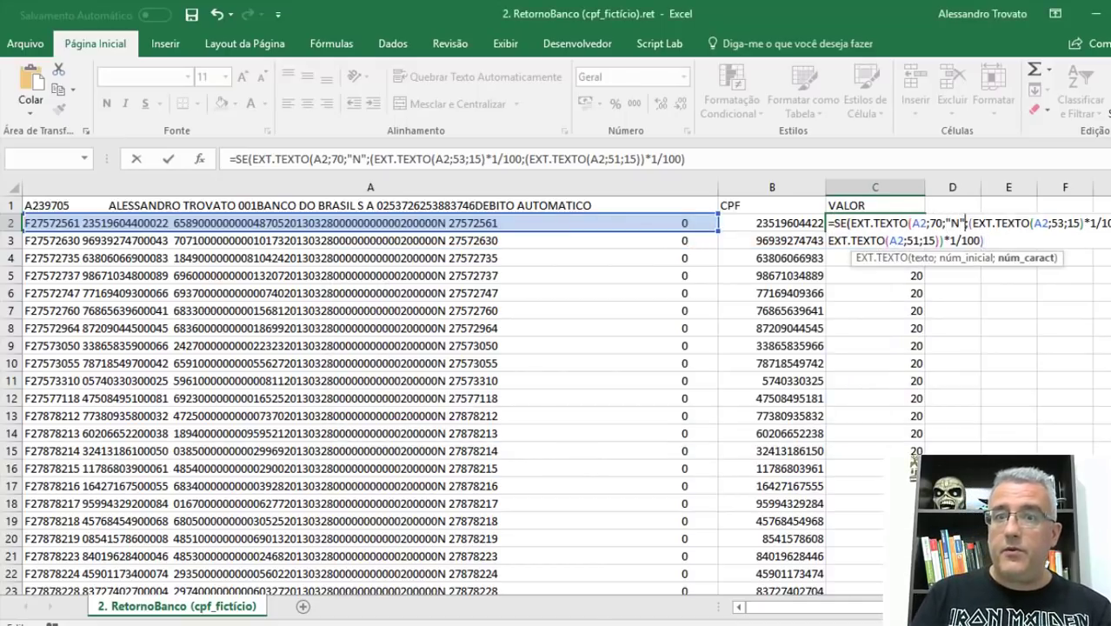
text())
key(Left)
key(Left)
key(Left)
key(Left)
key(Left)
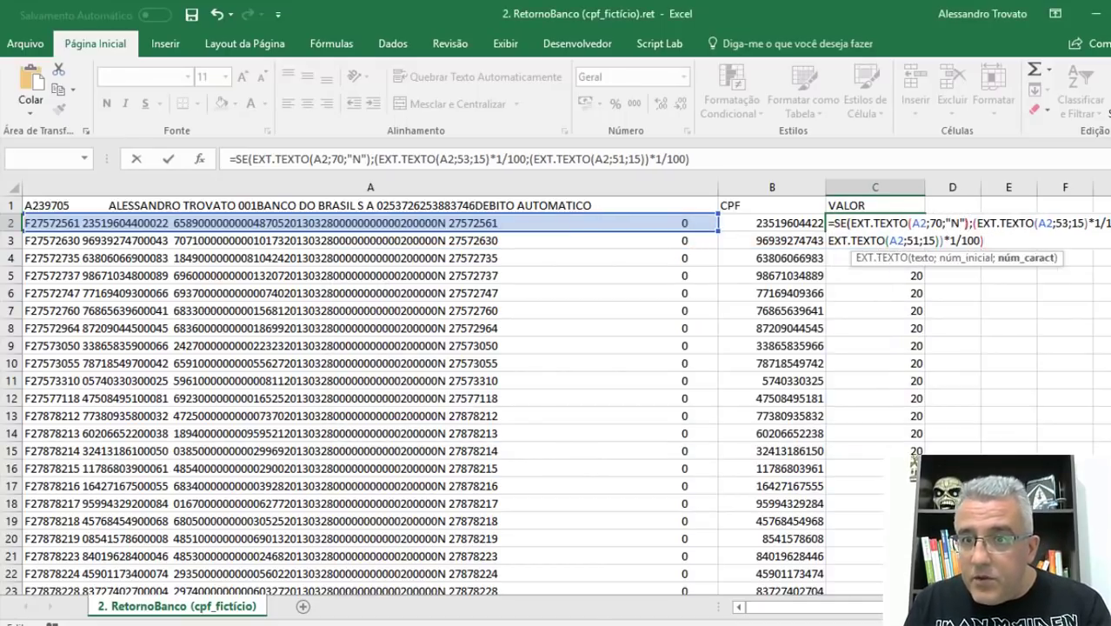
text(;1))
key(Right)
key(Right)
key(Left)
key(BackSpace)
text(=)
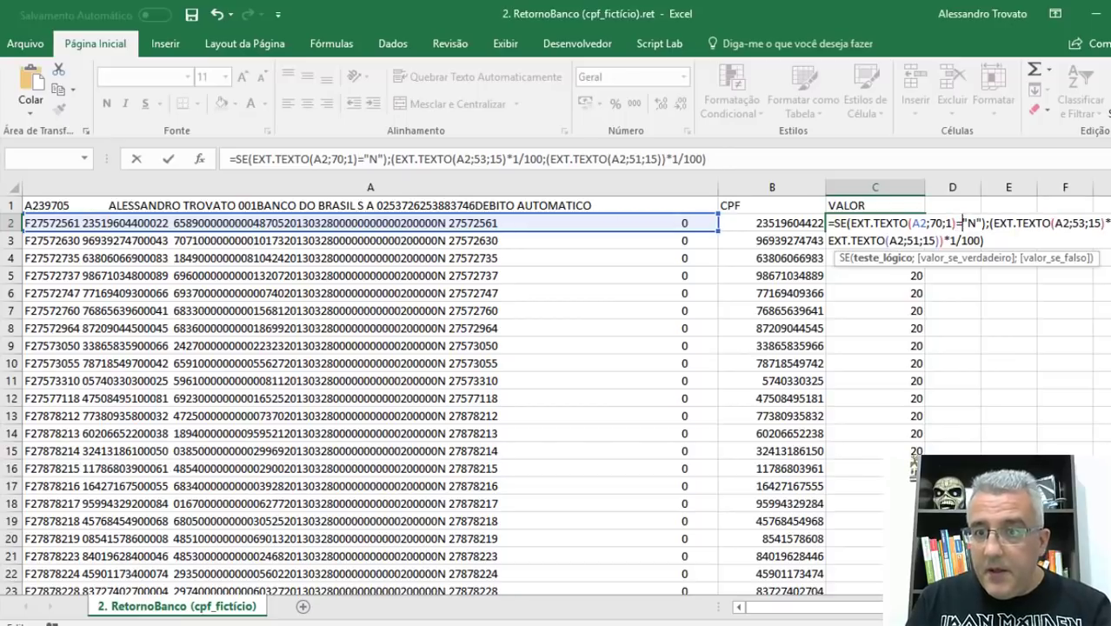
key(Return)
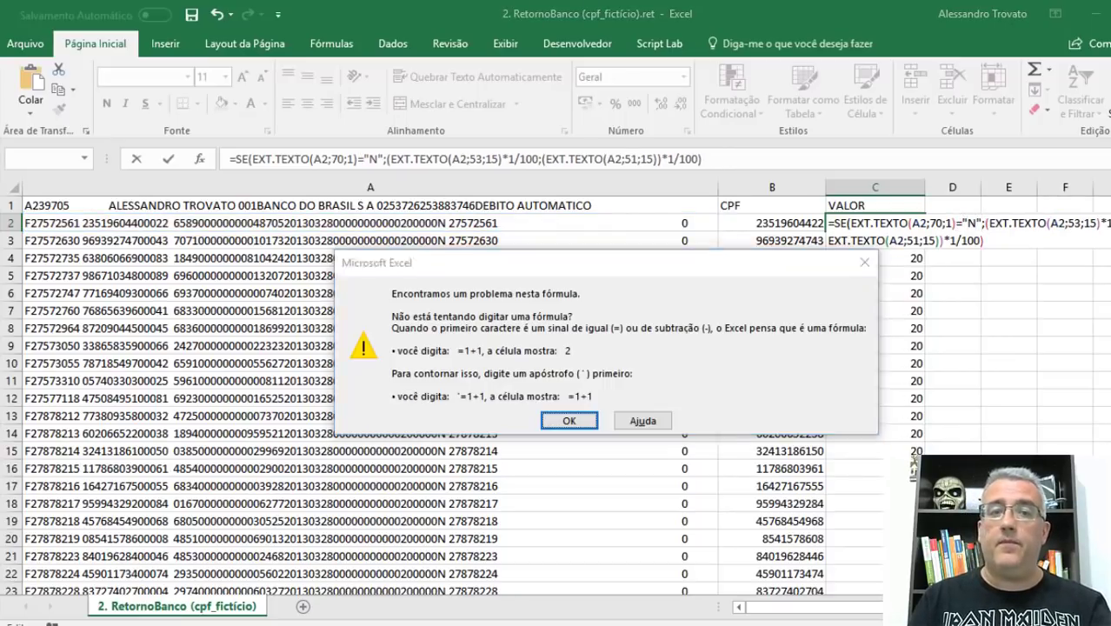
Dismiss the formula error, enlarge the formula bar and insert a line break after =SE( in C2's formula
key(Return)
key(Left)
key(Up)
key(Left)
key(Left)
key(Left)
key(Left)
key(Left)
key(Left)
key(Left)
key(Left)
key(Left)
key(Left)
key(Left)
key(Left)
key(Left)
key(Left)
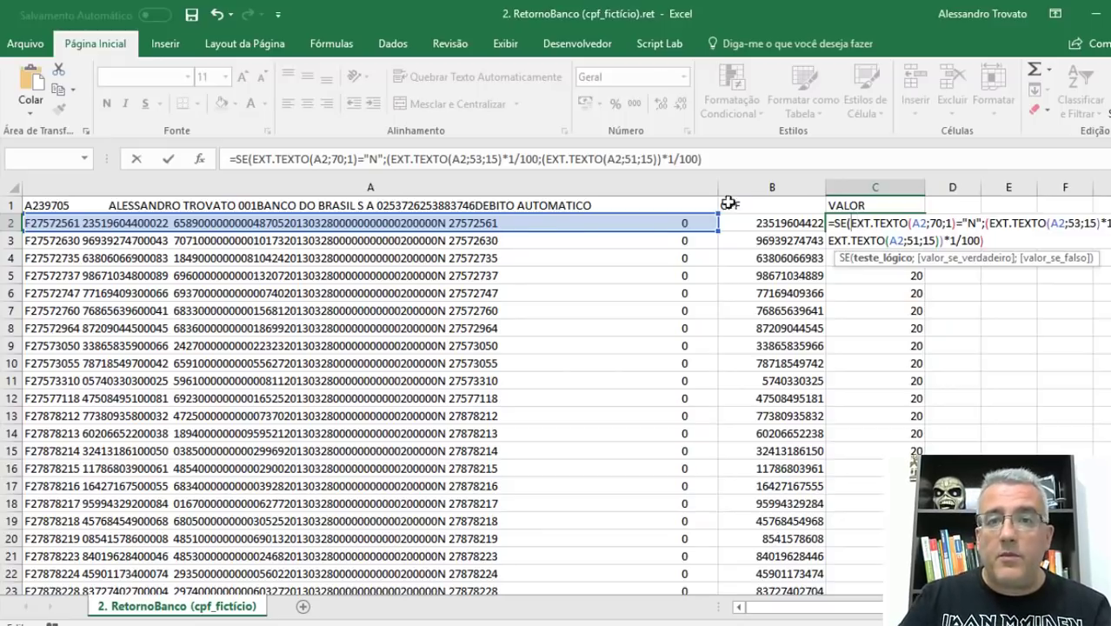
double_click(758, 172)
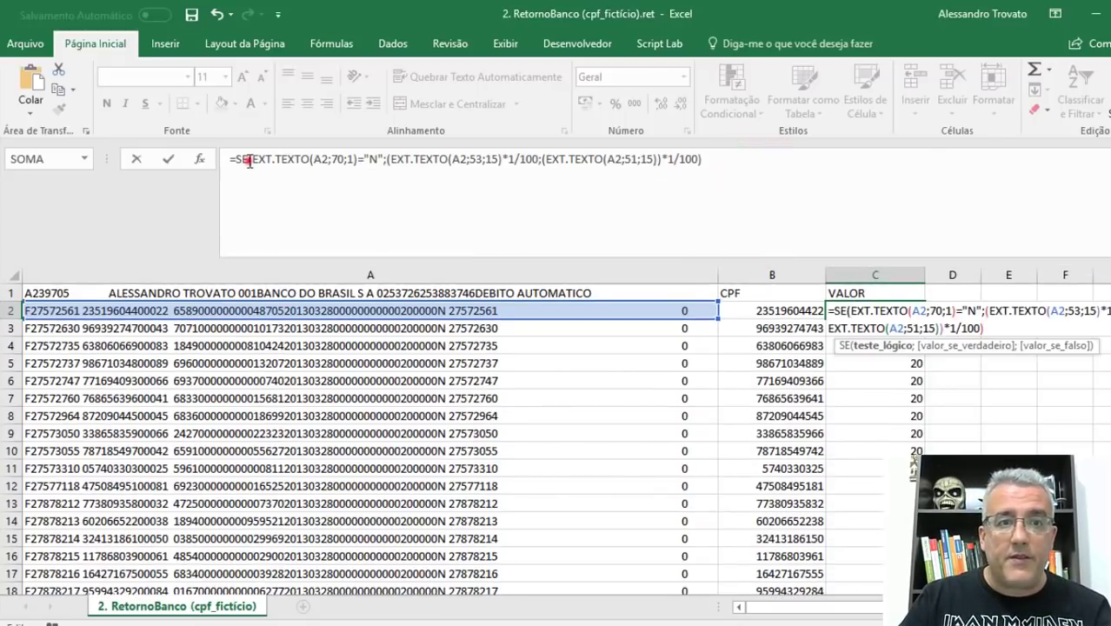
click(252, 159)
key(alt+Return)
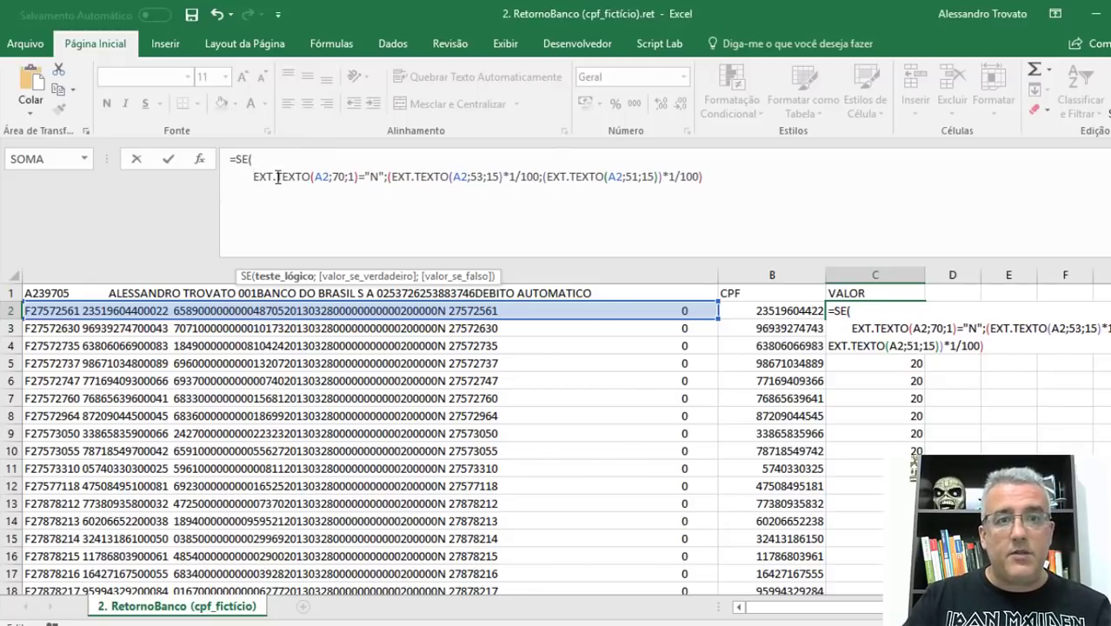
Put the true value and the false value of C2's formula on separate lines, each starting with a single semicolon
click(320, 177)
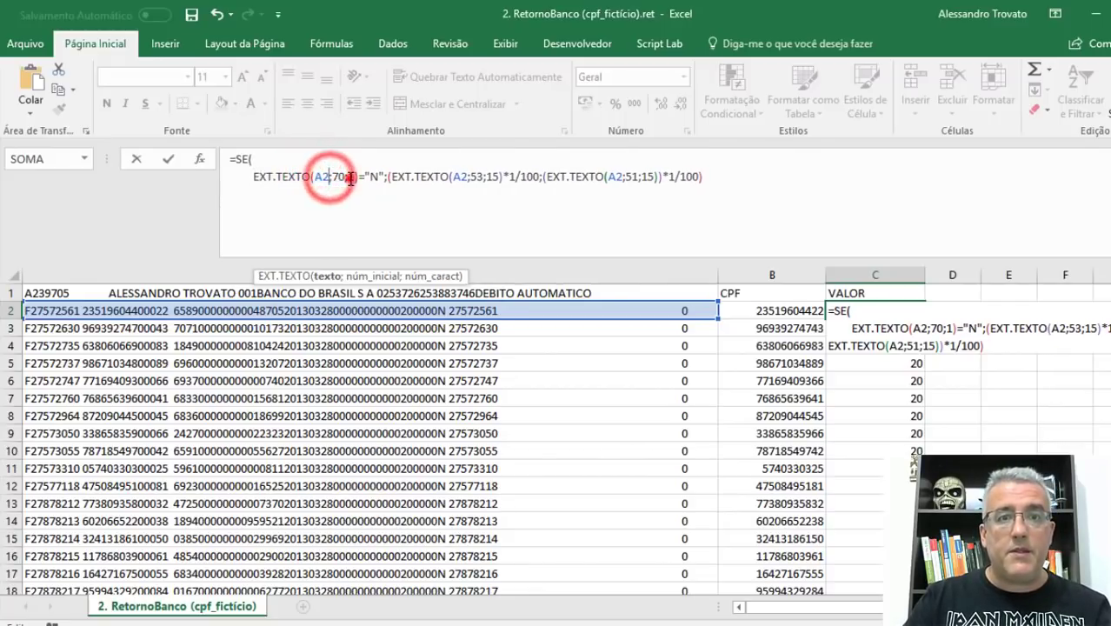
click(359, 177)
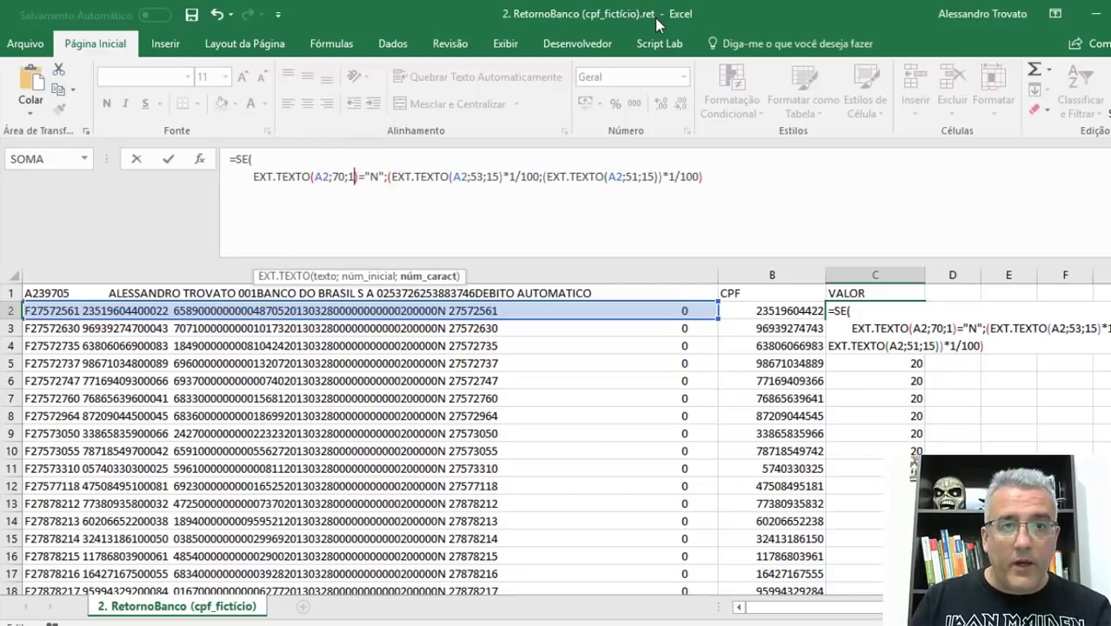
key(alt+Return)
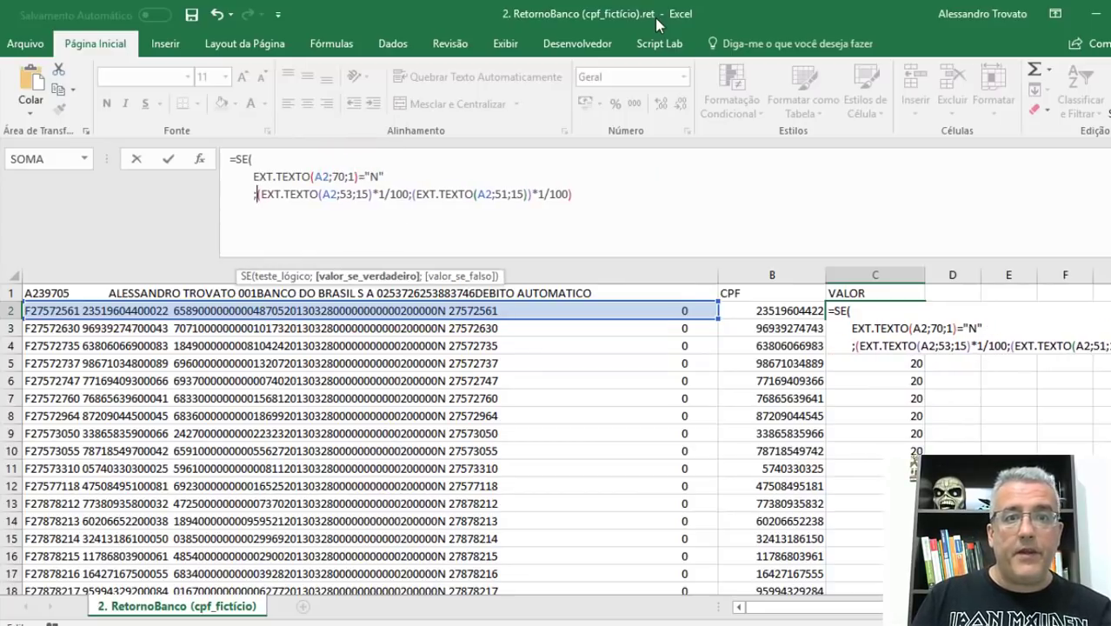
key(Right)
key(Right)
key(Right)
key(Right)
key(Right)
key(Right)
key(Right)
key(Right)
key(Right)
key(Right)
key(Right)
key(Right)
key(Right)
key(Right)
key(Right)
key(Right)
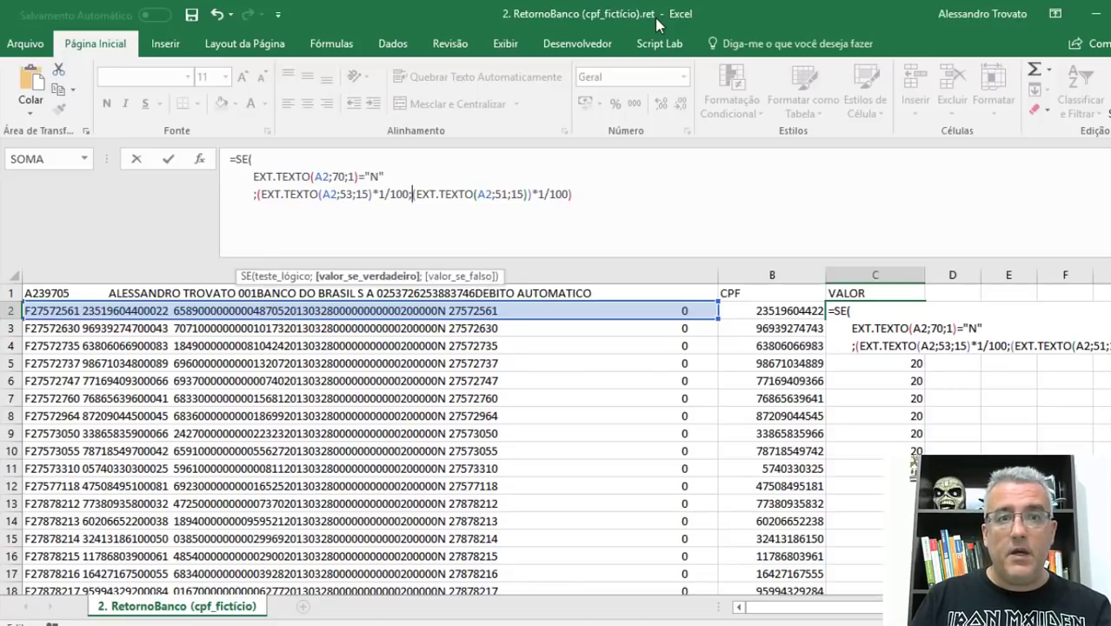
key(alt+Return)
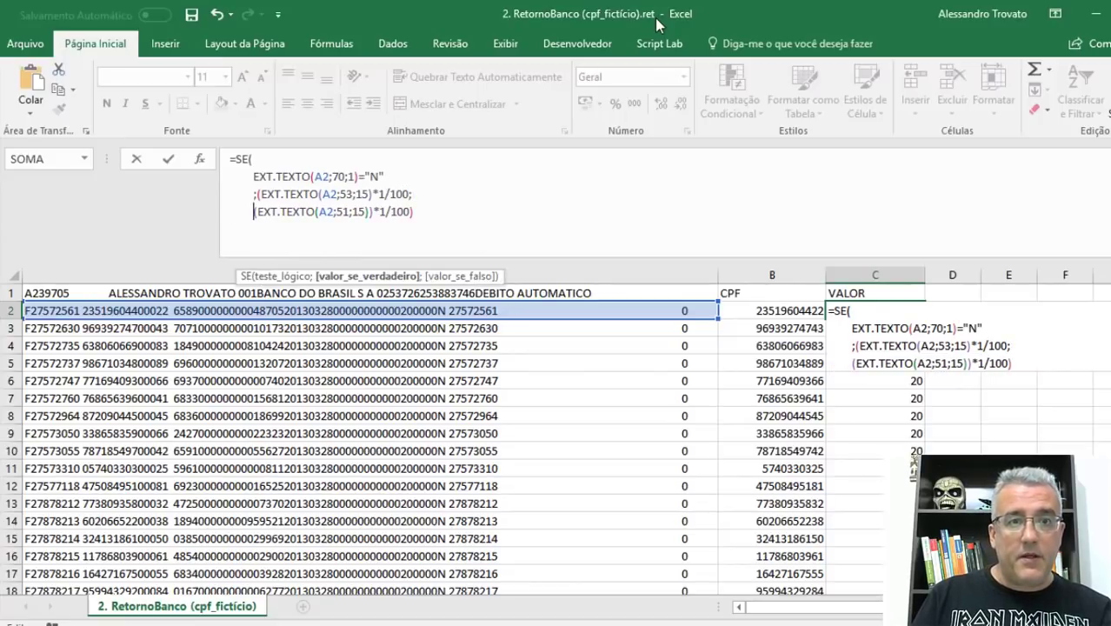
text(;)
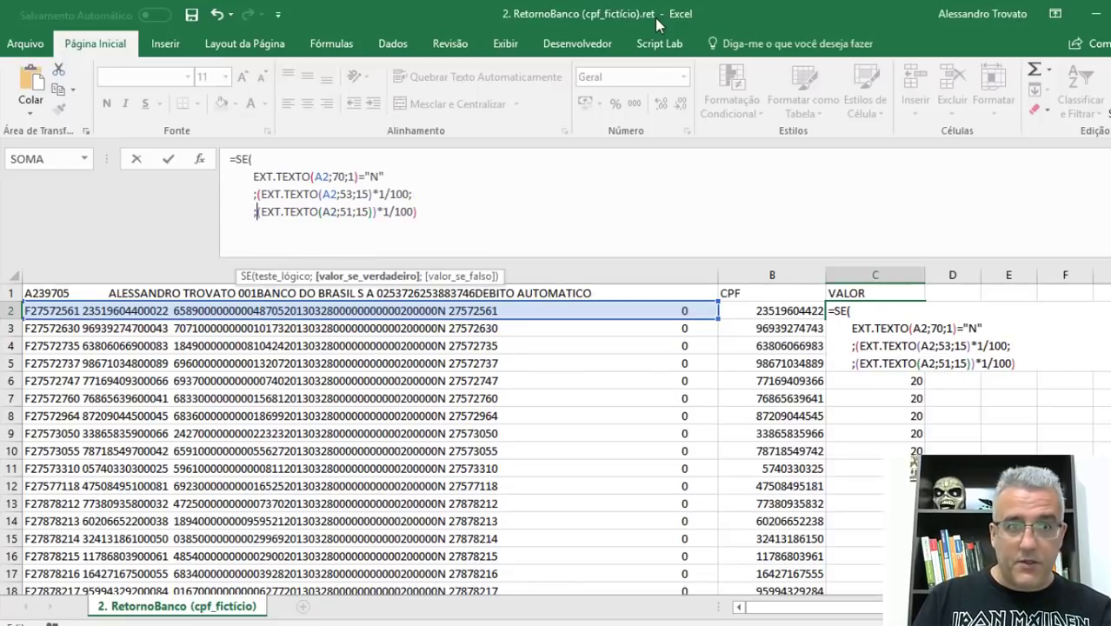
click(416, 194)
key(BackSpace)
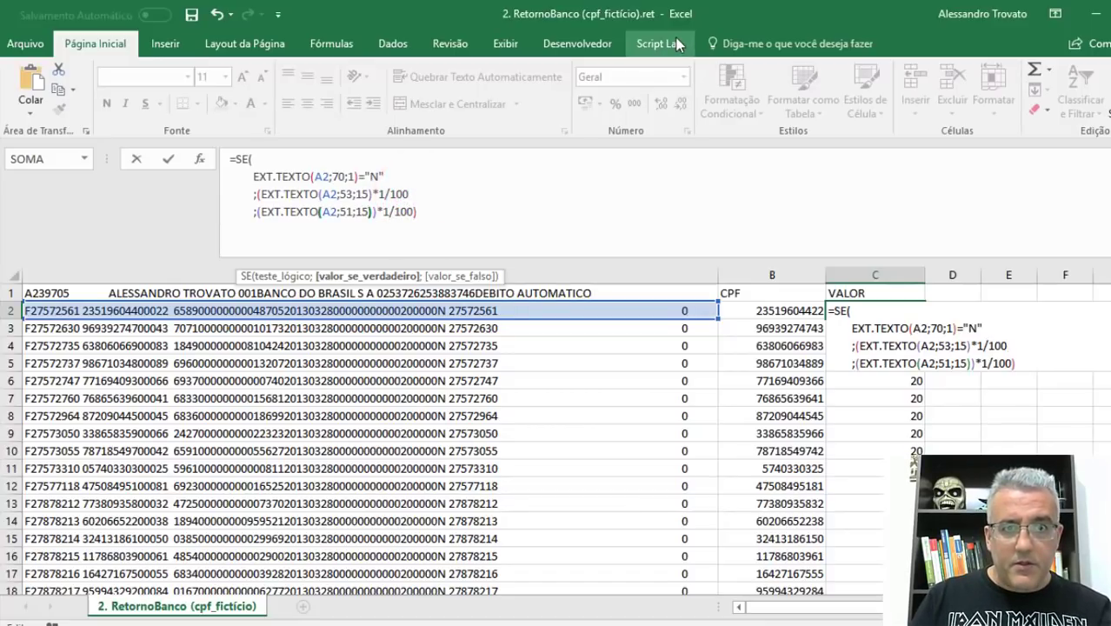
Remove the extra closing parenthesis after 51;15 in C2's false value and try to enter the formula
key(Delete)
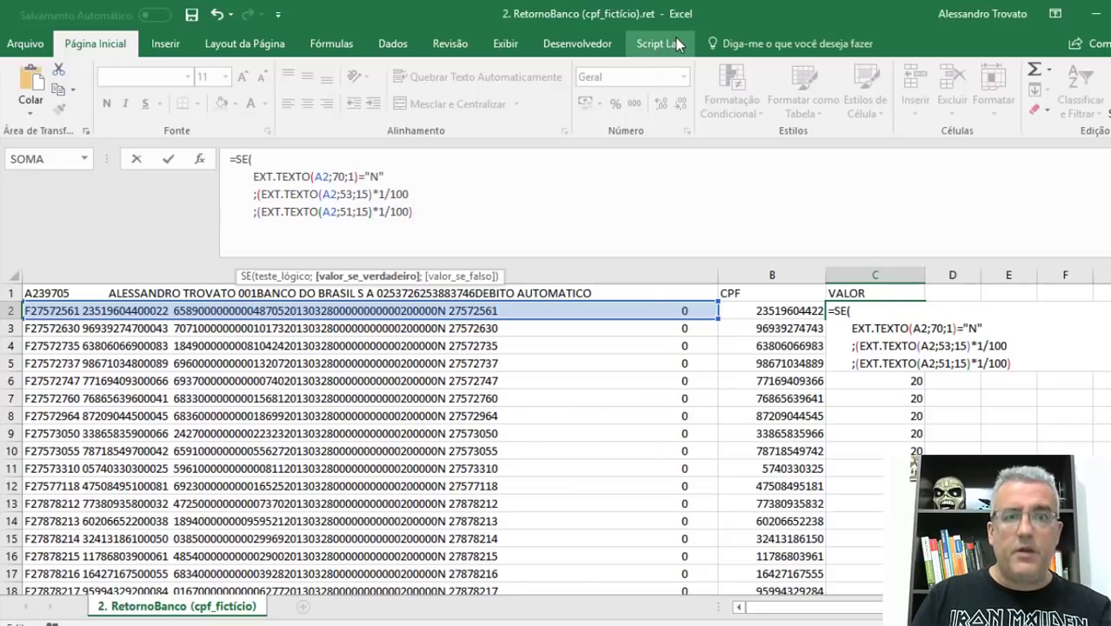
key(Return)
key(Return)
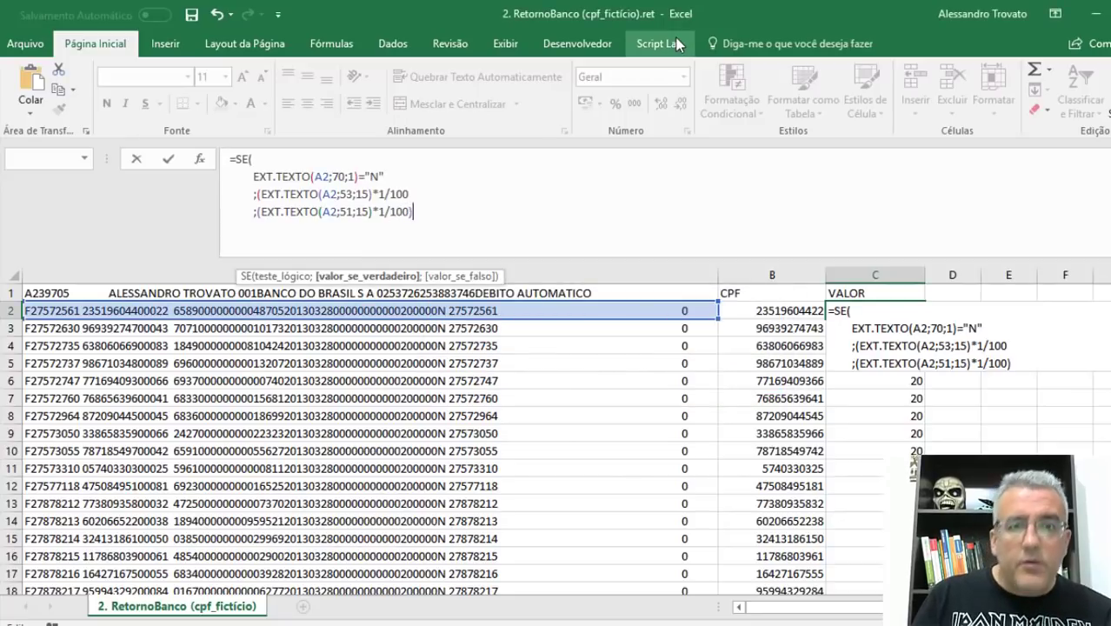
Add a closing parenthesis at the very end of C2's formula and try to enter it again
text(()
key(Return)
key(Return)
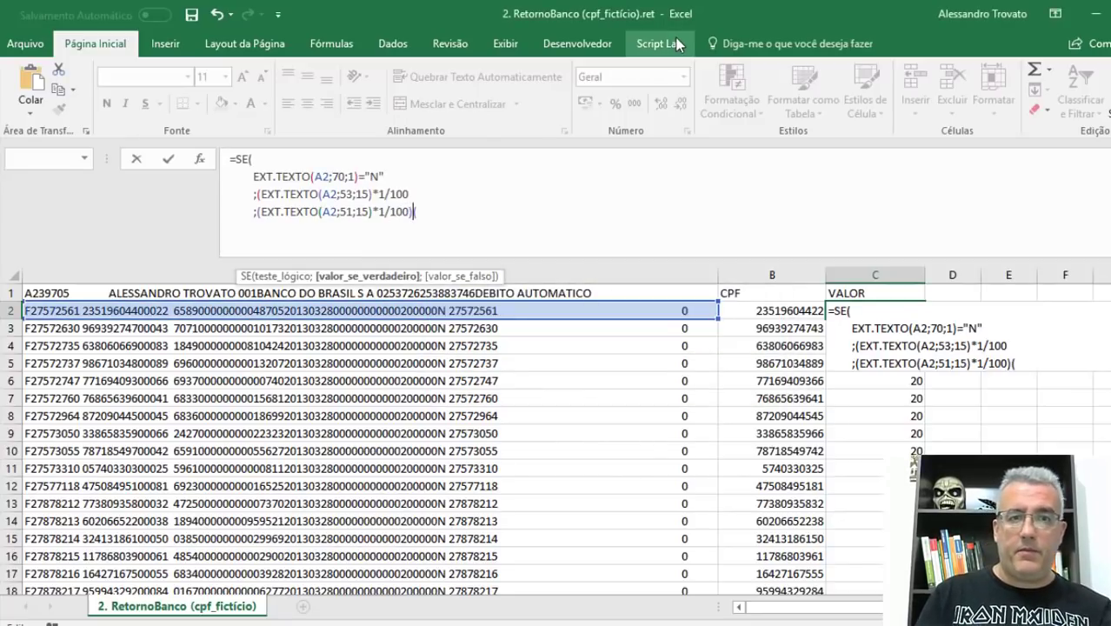
text())
key(Return)
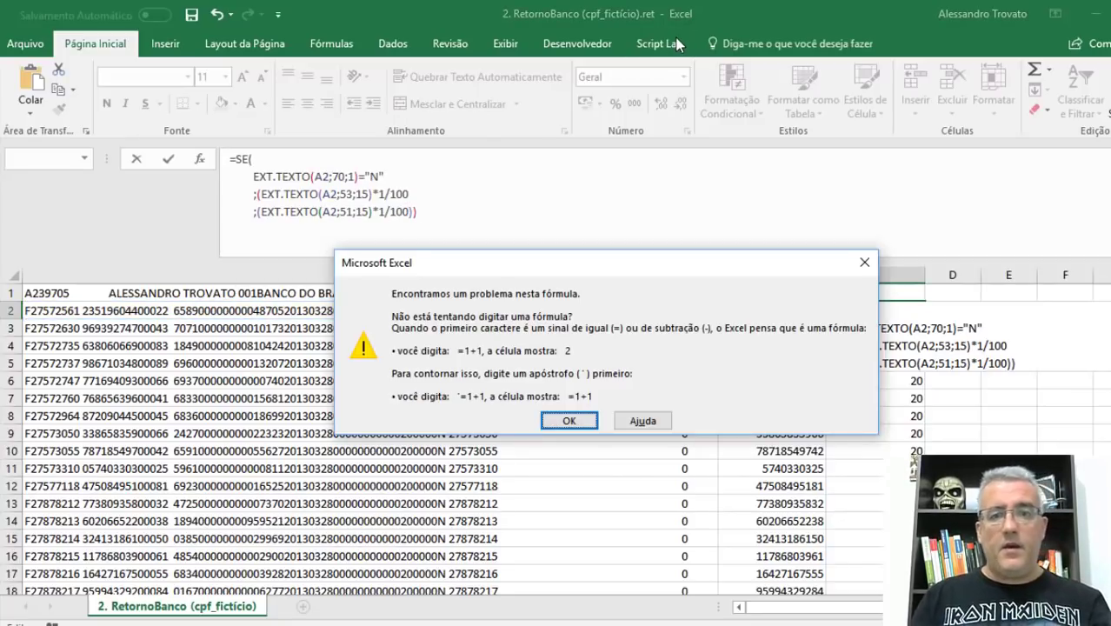
Dismiss the error and add a closing parenthesis after the true value's *1/100 in C2's formula
key(Return)
key(Up)
key(Up)
key(Up)
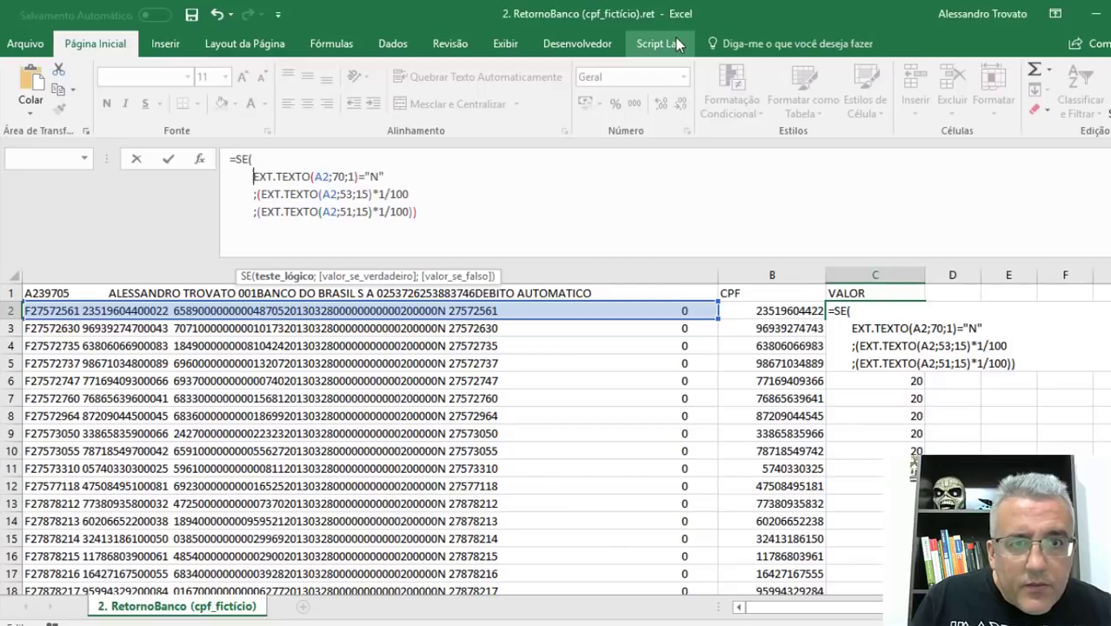
key(Right)
key(Right)
key(Right)
key(Right)
key(Right)
key(Right)
key(Right)
key(Right)
key(Right)
key(Right)
key(Right)
key(Right)
key(Right)
key(Right)
key(Right)
key(Right)
key(Right)
key(Right)
key(Right)
key(Right)
key(Right)
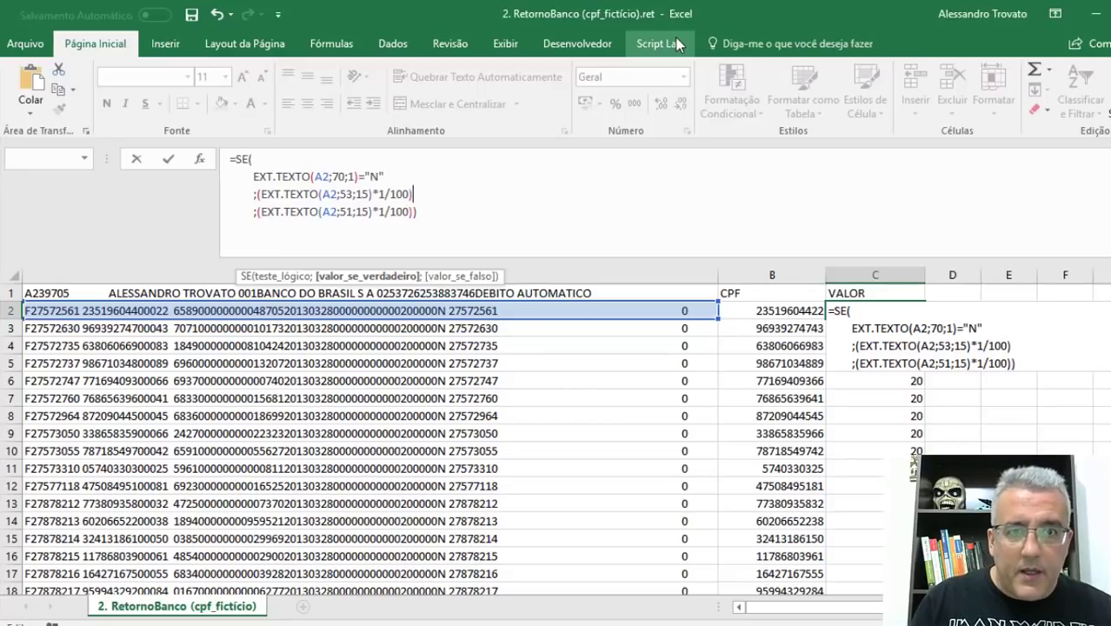
key(Home)
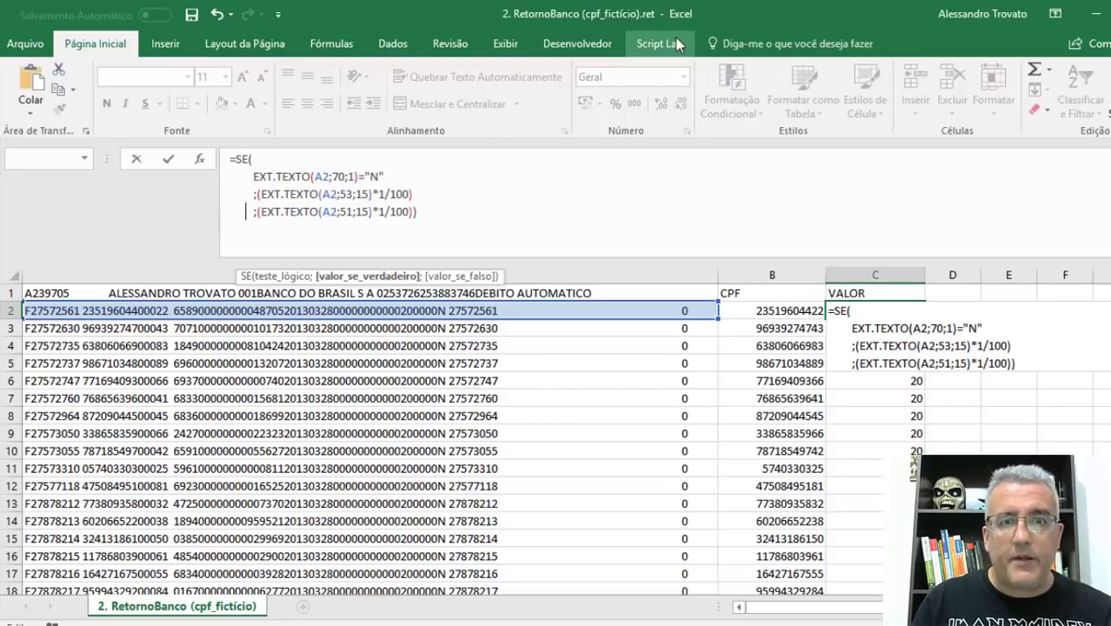
key(Escape)
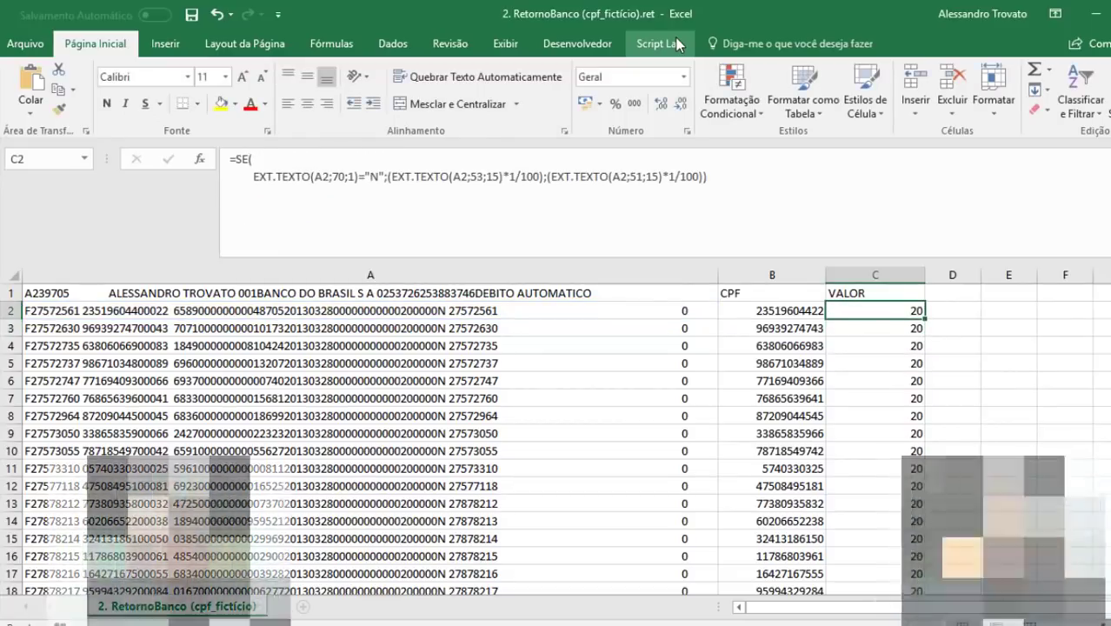
Review the SE formula in C2 and enter it with both amount expressions fully enclosed in parentheses
key(F2)
key(Right)
key(Right)
key(Down)
key(ctrl+End)
key(Left)
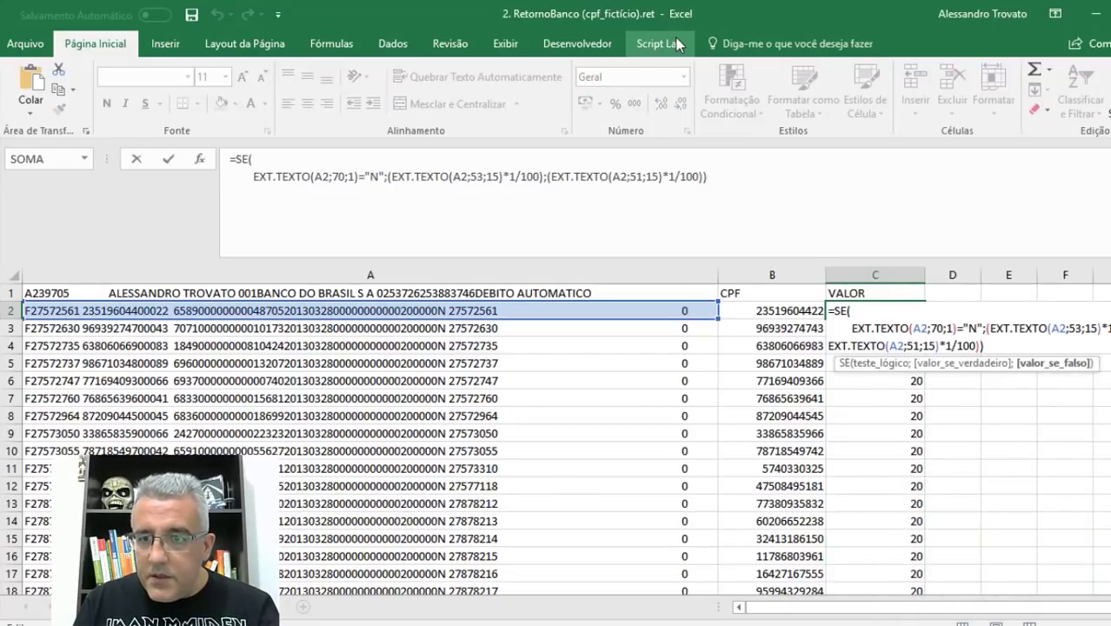
key(Return)
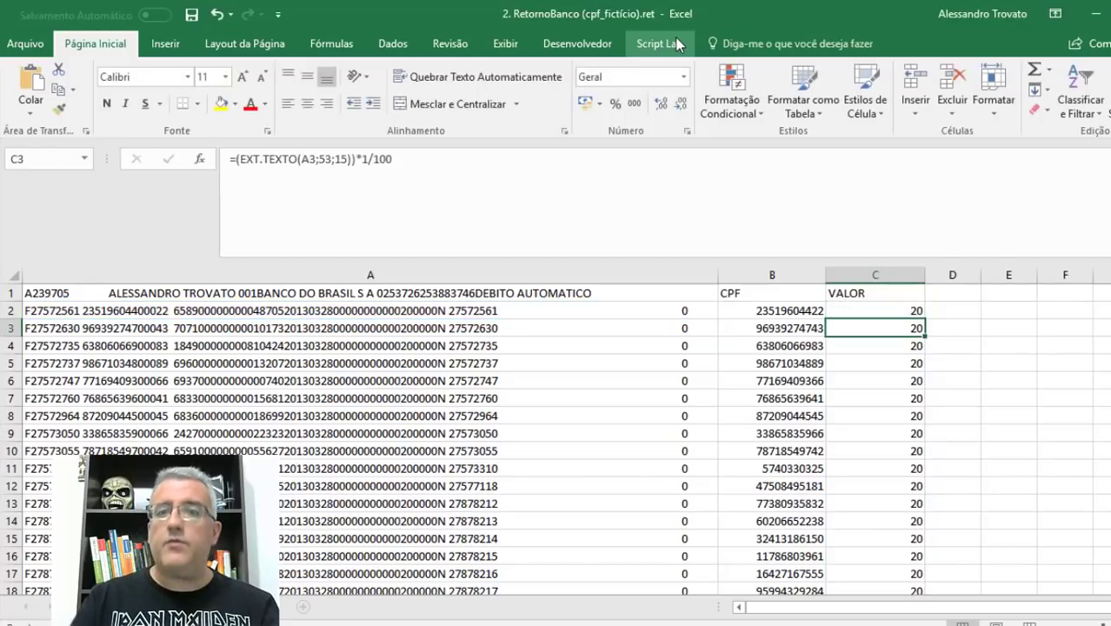
Fill C2's SE formula down the VALOR column and collapse the formula bar
click(914, 306)
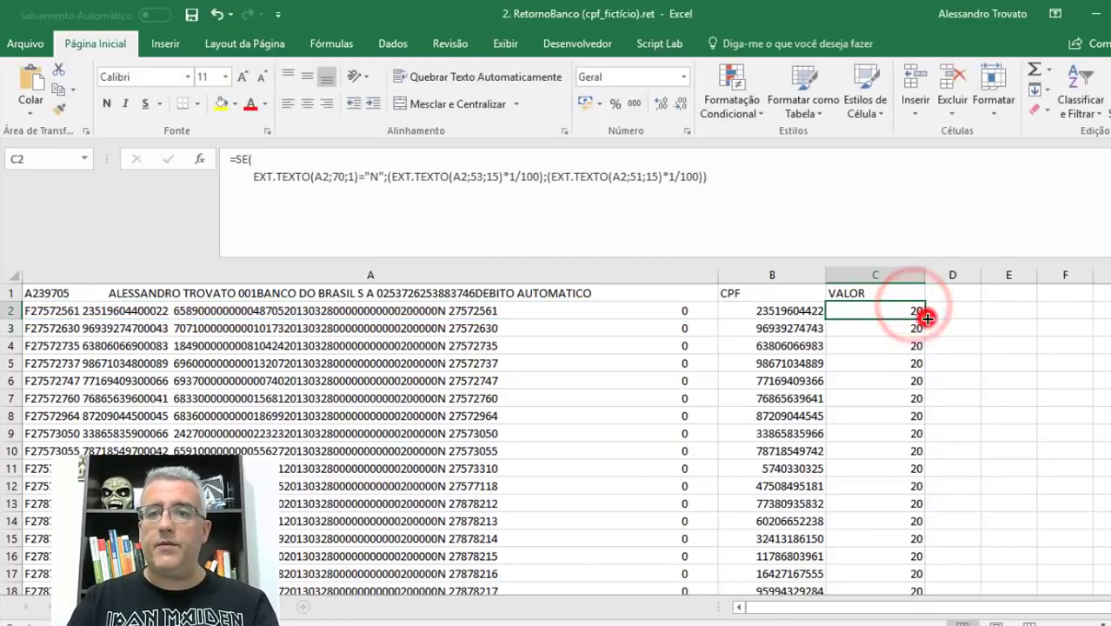
double_click(924, 319)
double_click(802, 261)
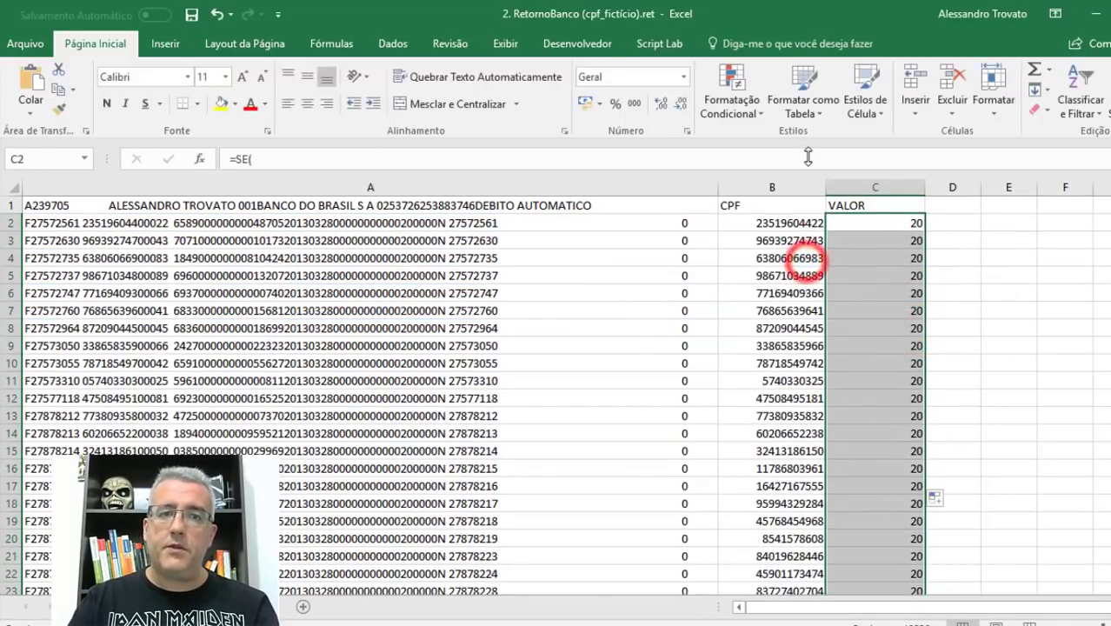
Clear the formula filled into C12827, beside the file's closing Z record
click(846, 361)
right_click(873, 360)
key(Escape)
key(ctrl+Down)
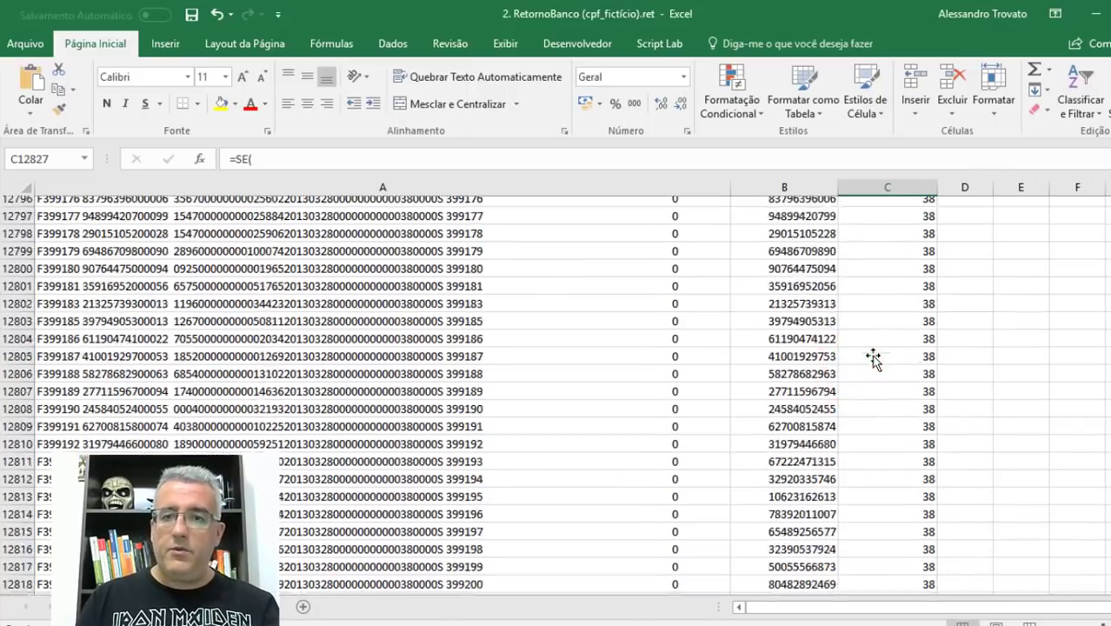
click(905, 546)
click(899, 561)
click(895, 572)
key(Delete)
key(Left)
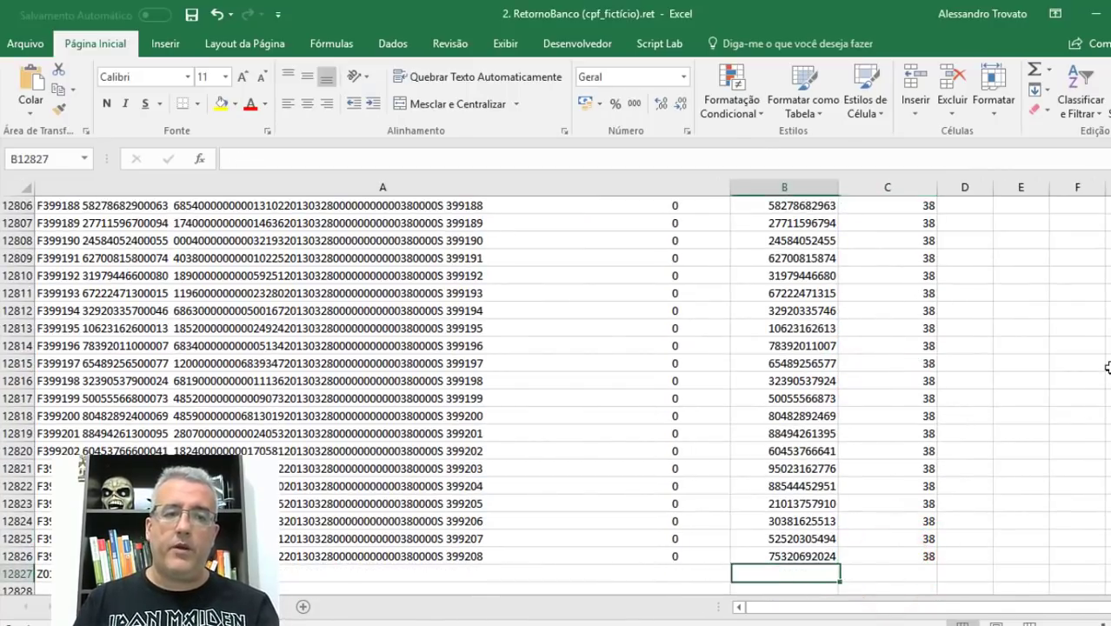
key(Left)
Check the extracted VALOR amounts against the records in column A at the end and beginning of the list
click(465, 383)
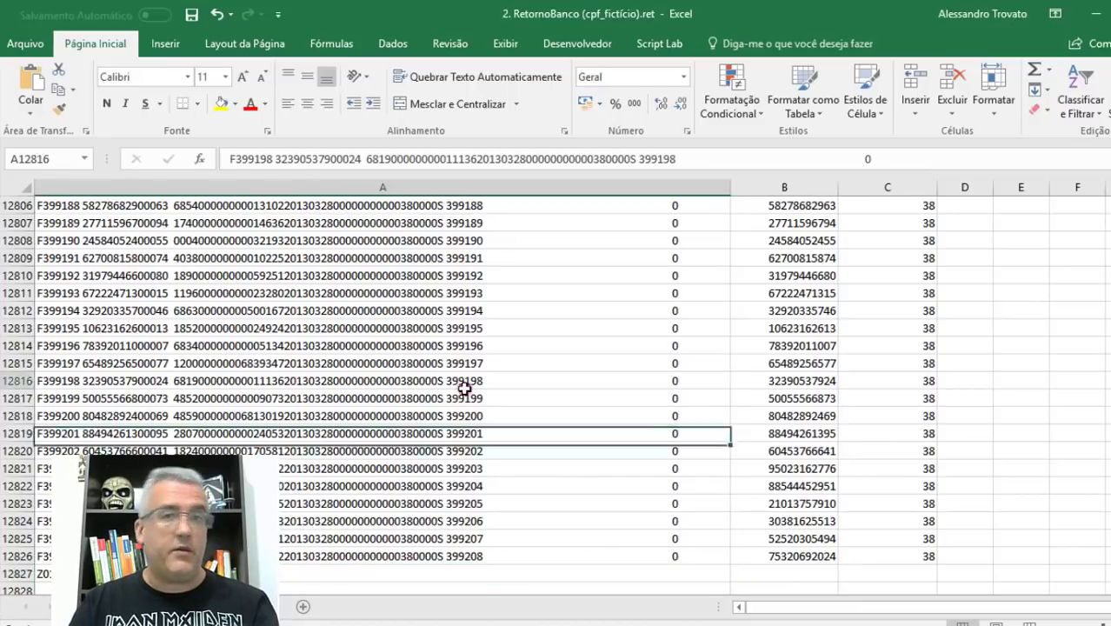
click(914, 386)
key(ctrl+Up)
key(Down)
key(Down)
key(Page_Down)
key(Page_Down)
key(Page_Down)
key(Page_Down)
key(Page_Down)
key(Page_Down)
key(Page_Down)
key(Page_Down)
key(Page_Down)
key(Page_Down)
key(Page_Down)
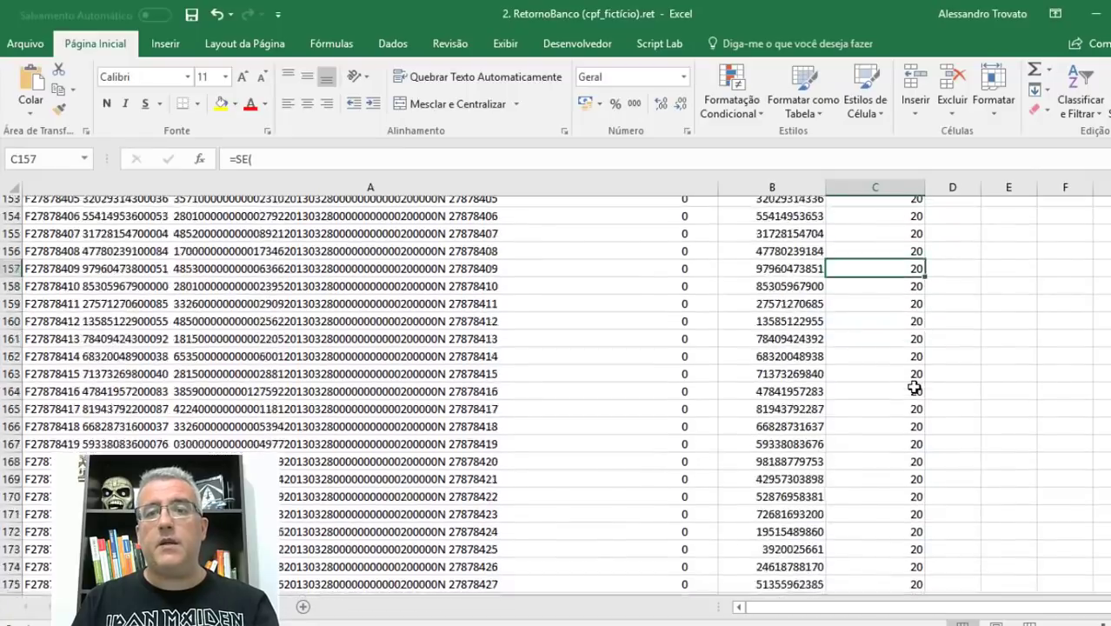
Total the VALOR column in C12827 with =SOMA(C2:C12826)
key(ctrl+Down)
key(Down)
key(alt+equal)
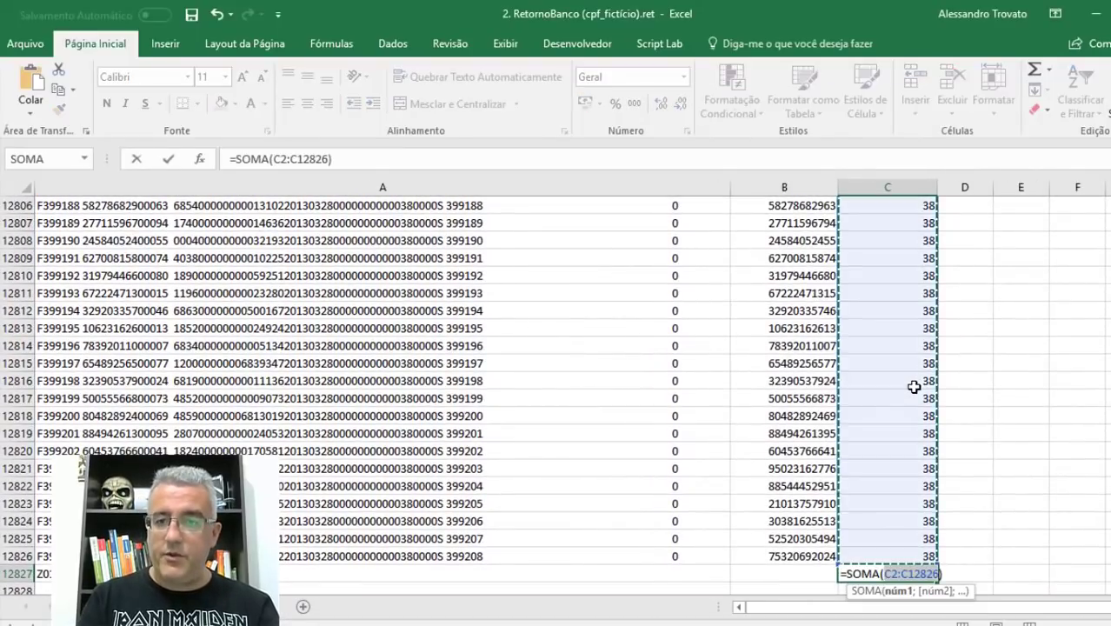
key(Return)
key(Up)
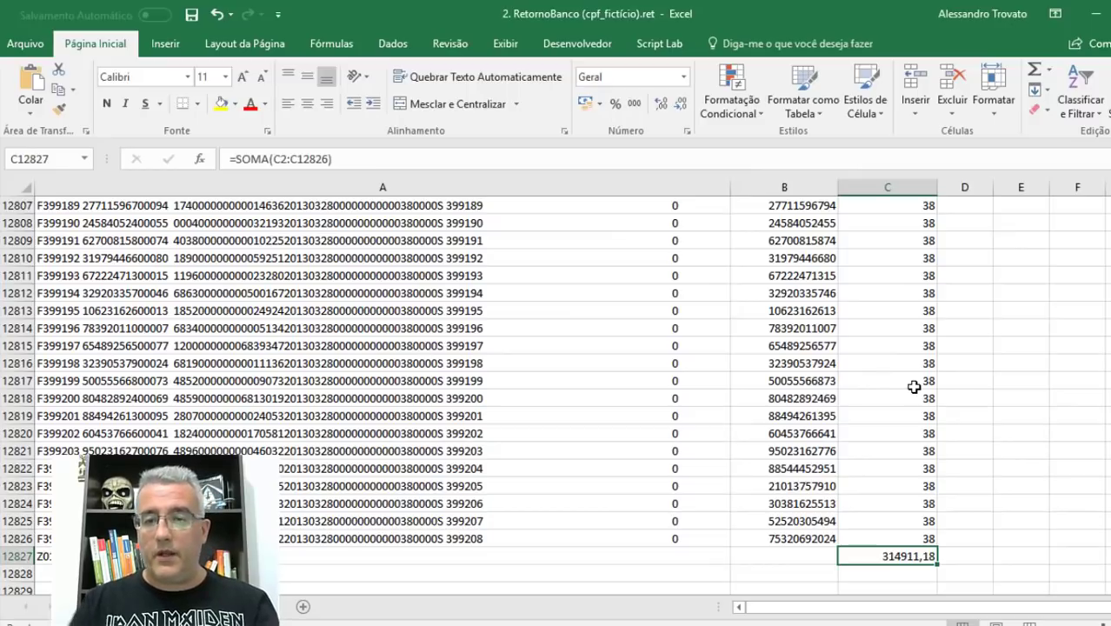
click(821, 624)
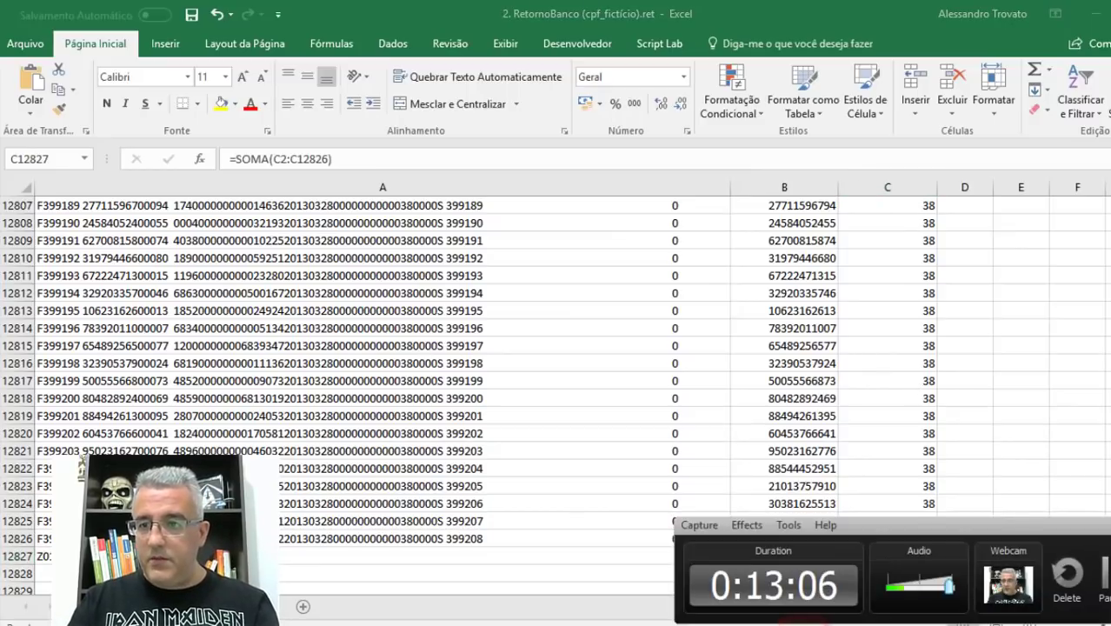
click(903, 432)
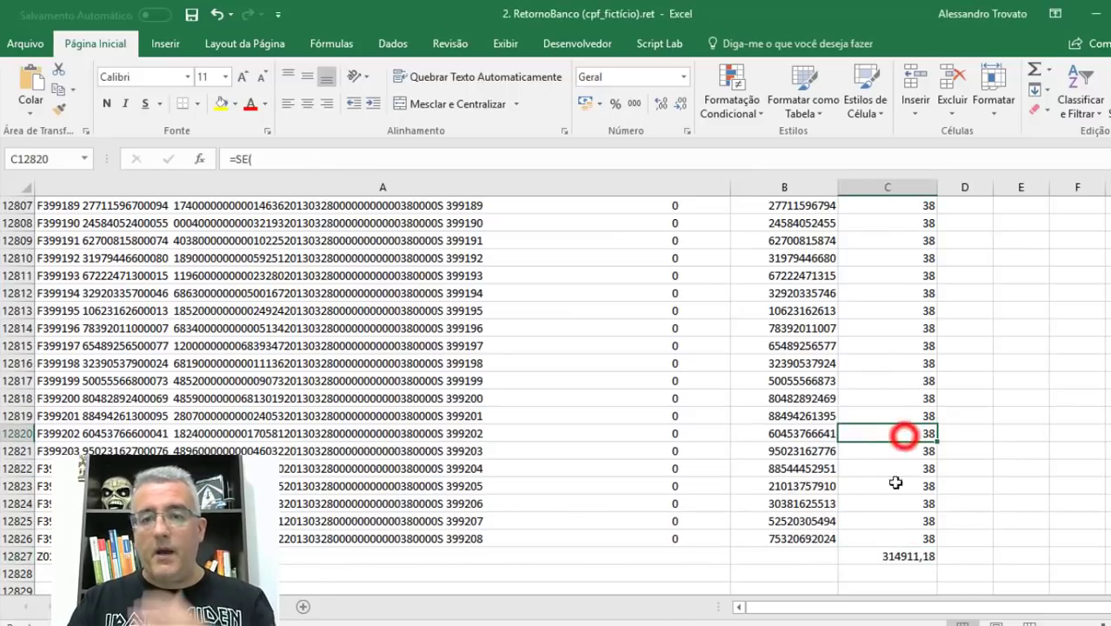
Delete the total in C12827 and return to the first records of the CPF column
click(905, 557)
key(Delete)
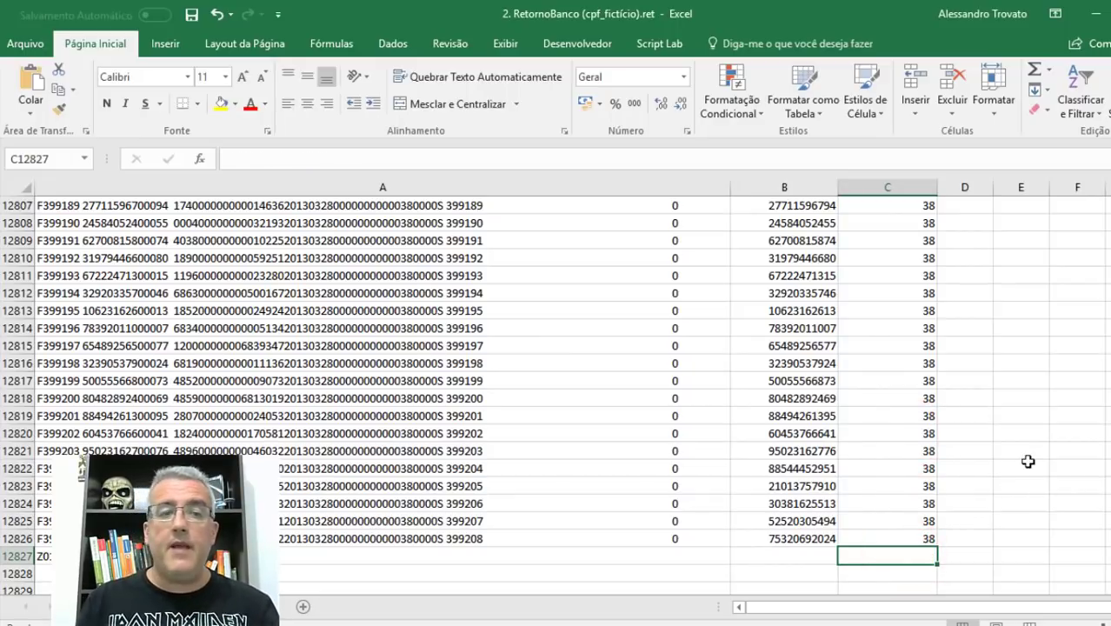
key(ctrl+Up)
key(ctrl+Up)
key(Down)
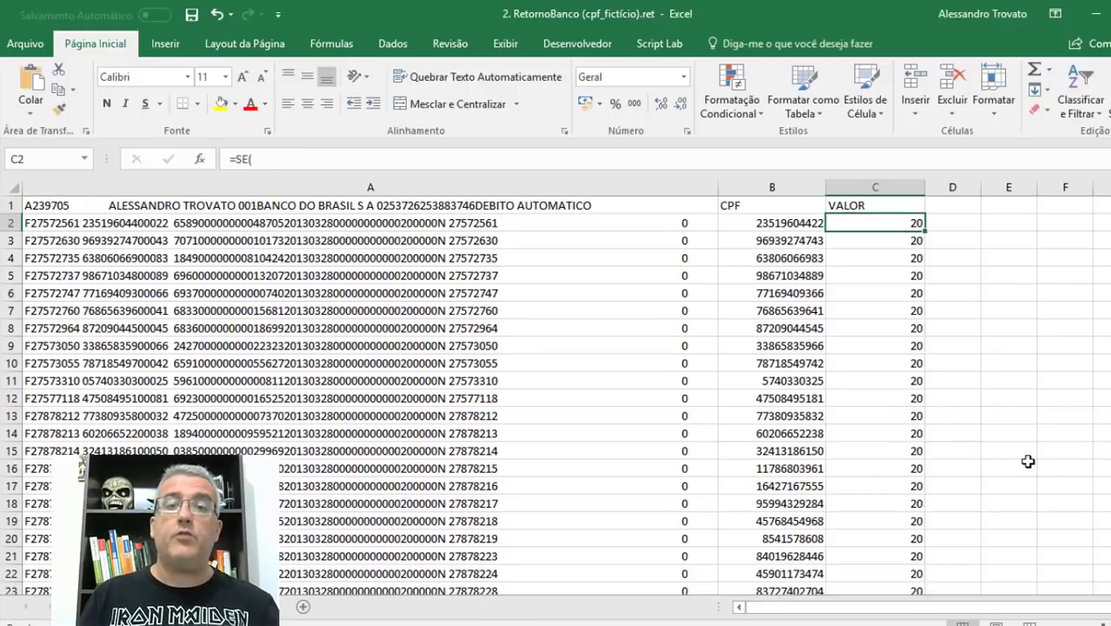
key(Left)
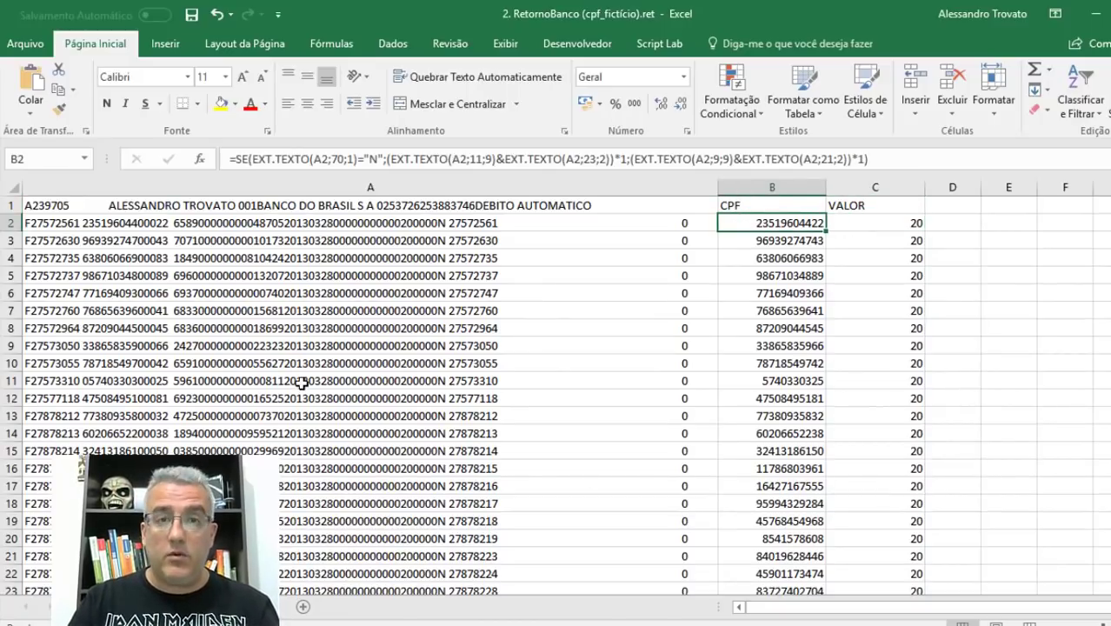
click(773, 245)
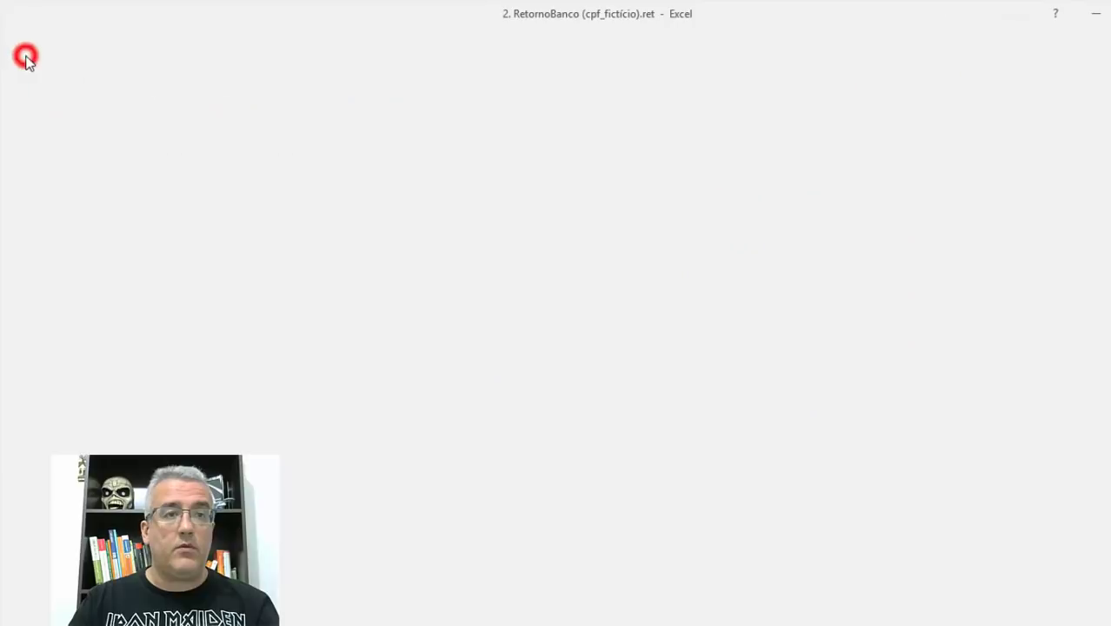
Start saving the workbook under a new name and browse to the folder "Curso - Técnicas de Conciliação Bancária" in C:\temp
click(27, 46)
click(75, 218)
click(237, 260)
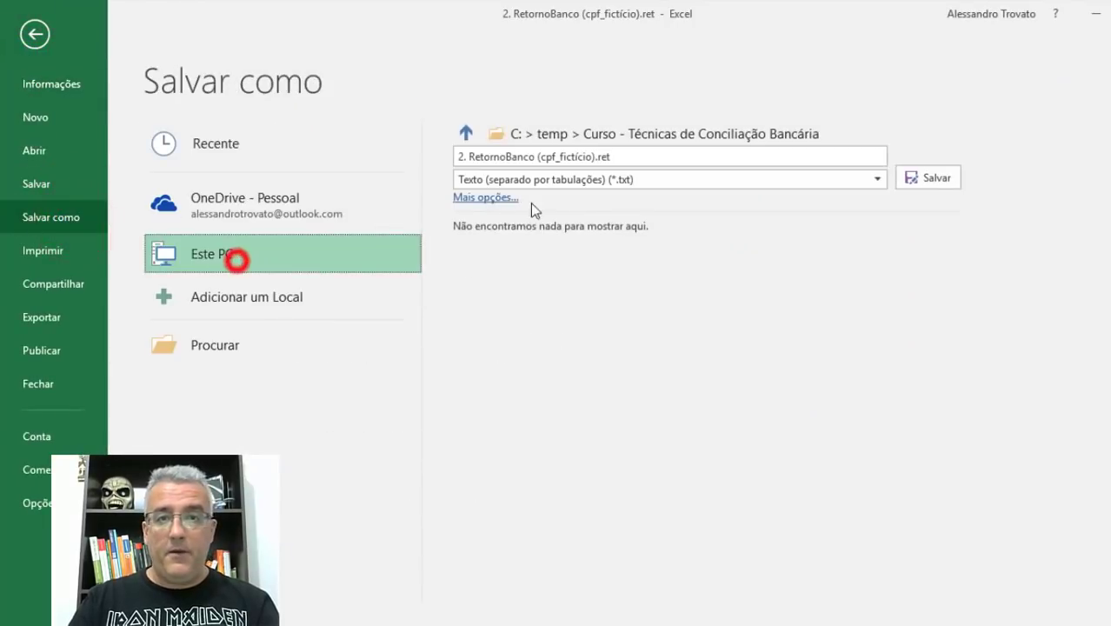
click(580, 157)
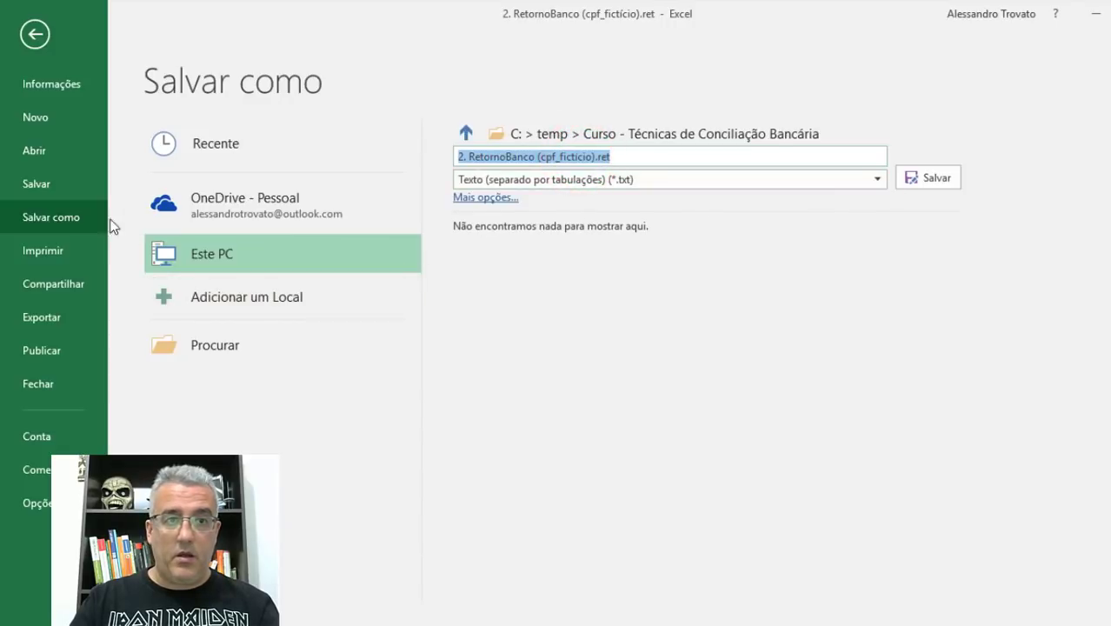
click(223, 353)
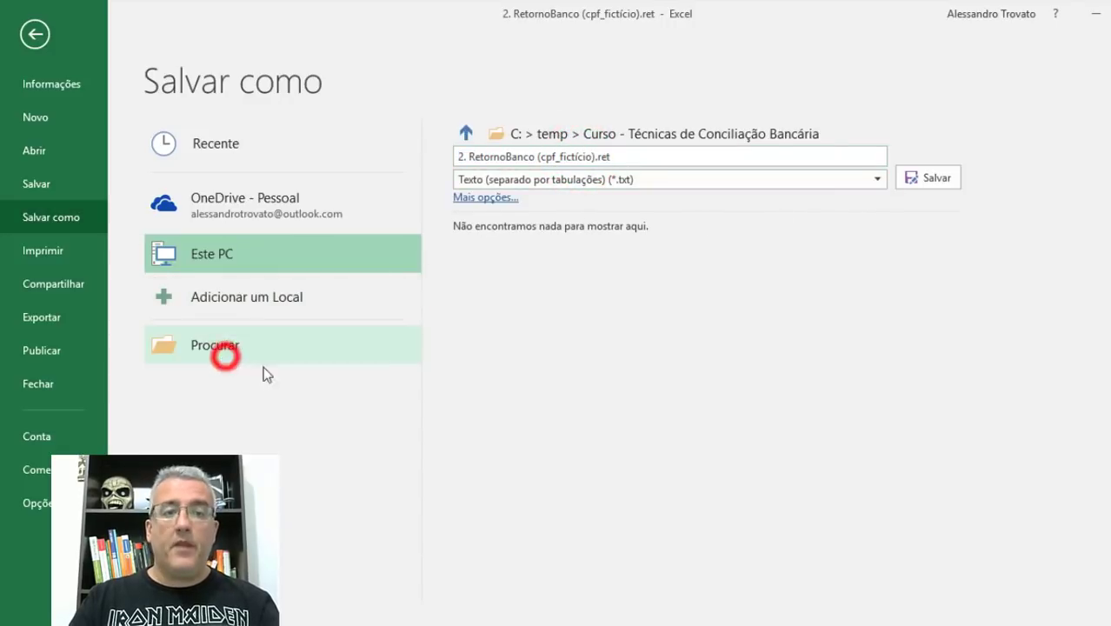
click(229, 46)
click(250, 177)
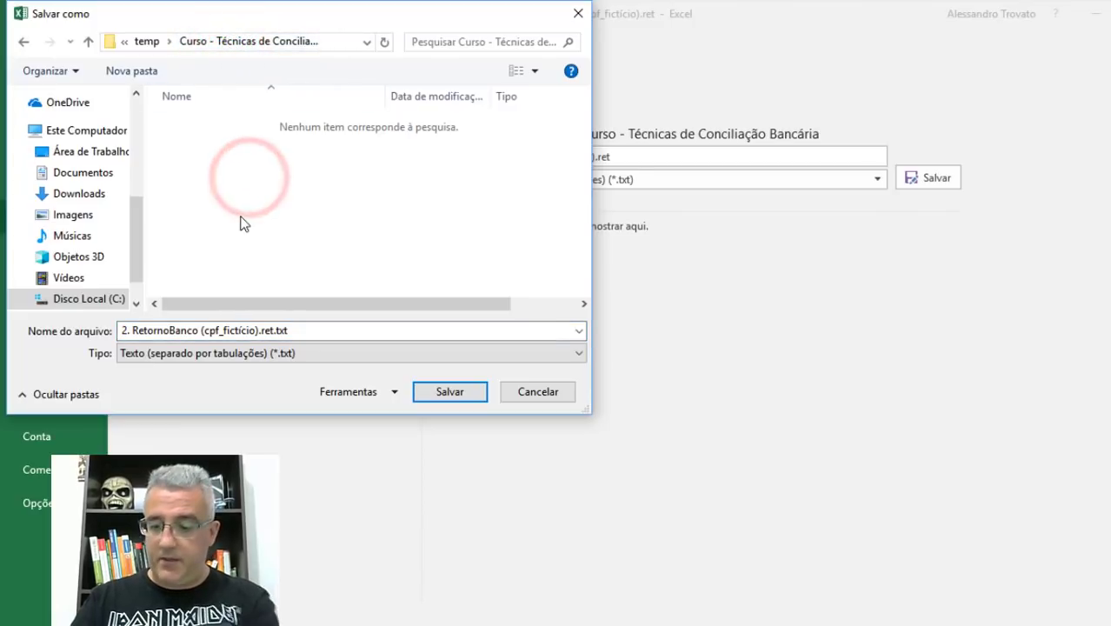
key(BackSpace)
double_click(243, 123)
Create a subfolder named "Aula 2 - Método 1 - Importação do Arquivo de Retorno" and copy its name
click(149, 74)
text(aULA)
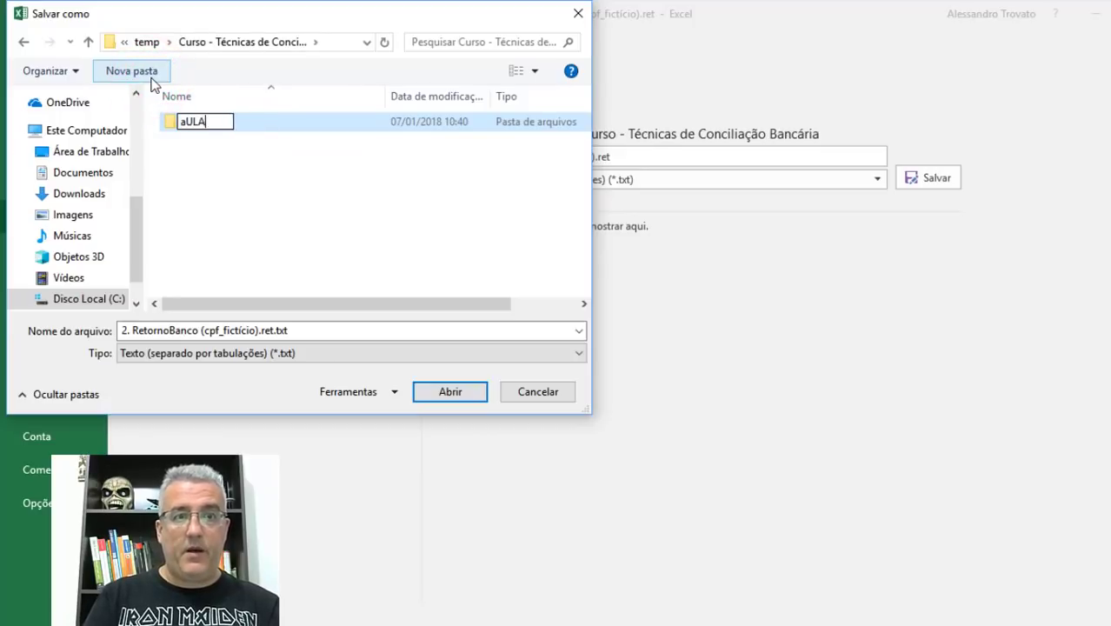
key(ctrl+a)
text(Aula 2)
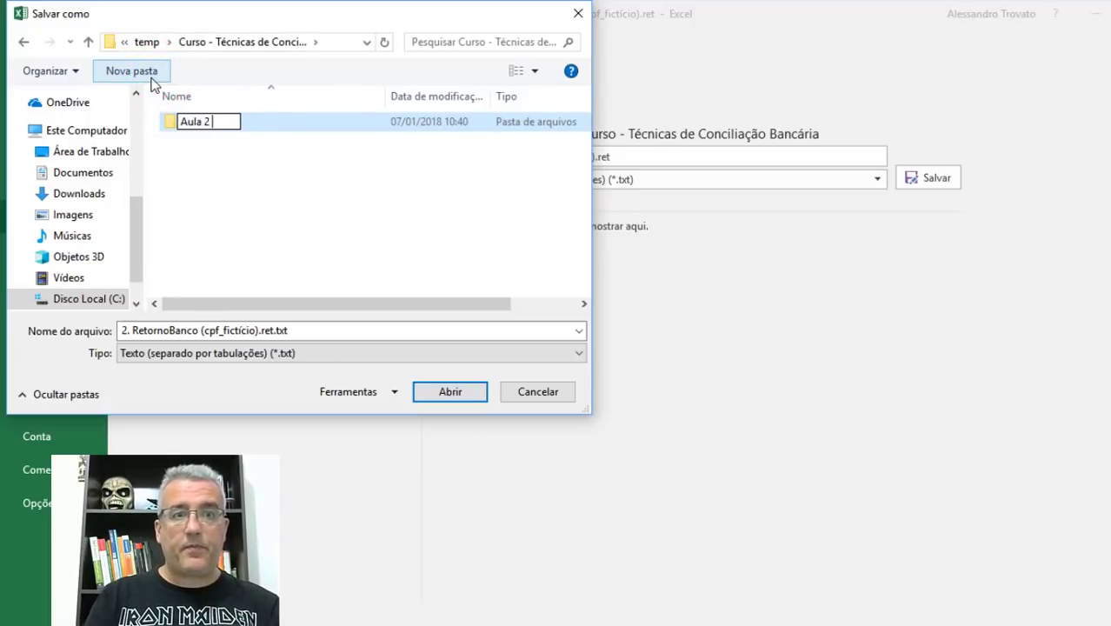
text( - Importação do Arquivo de Retorno)
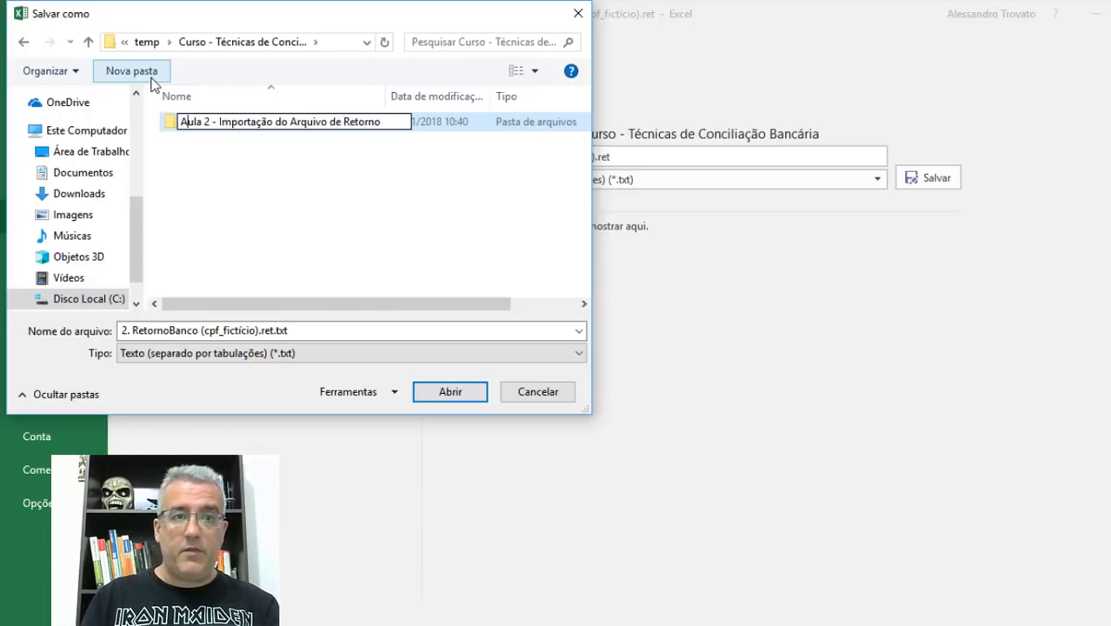
text(Método 1 )
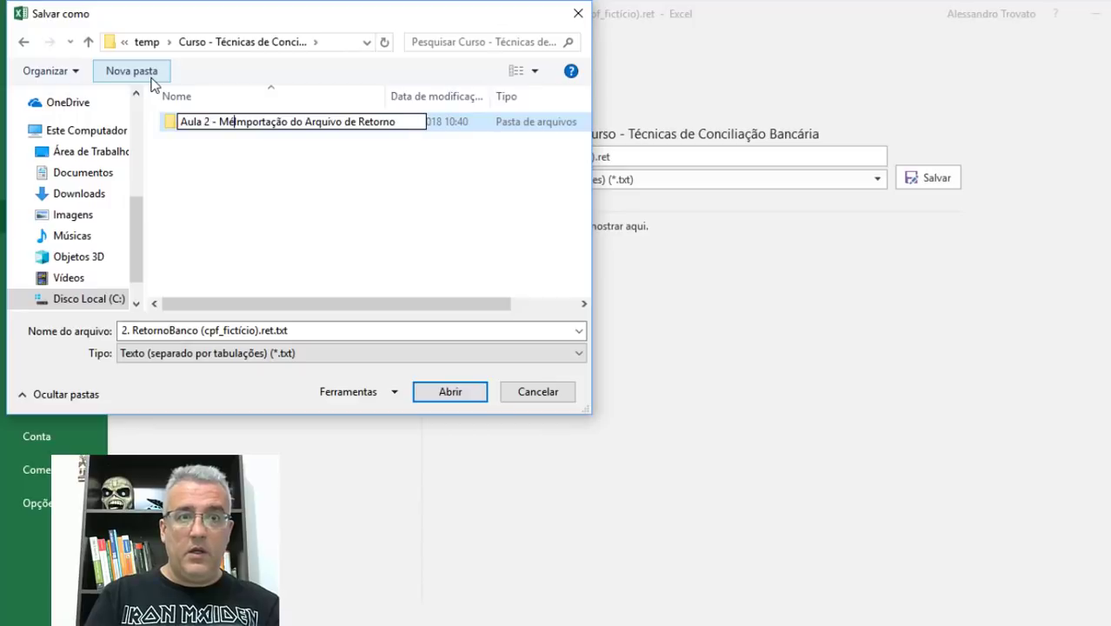
text(-)
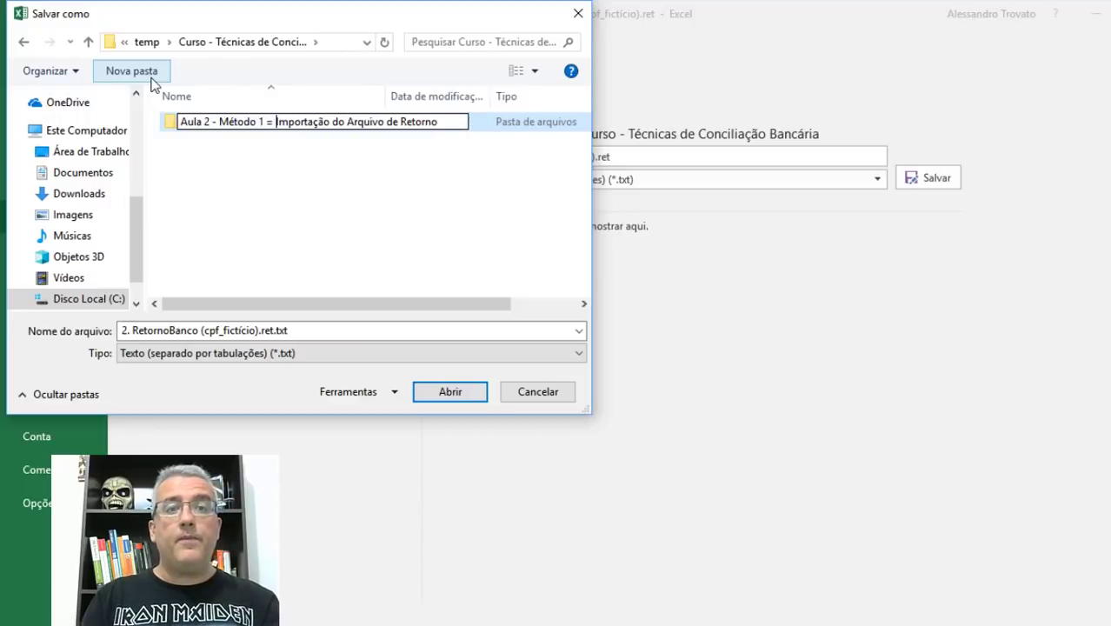
key(ctrl+a)
key(ctrl+c)
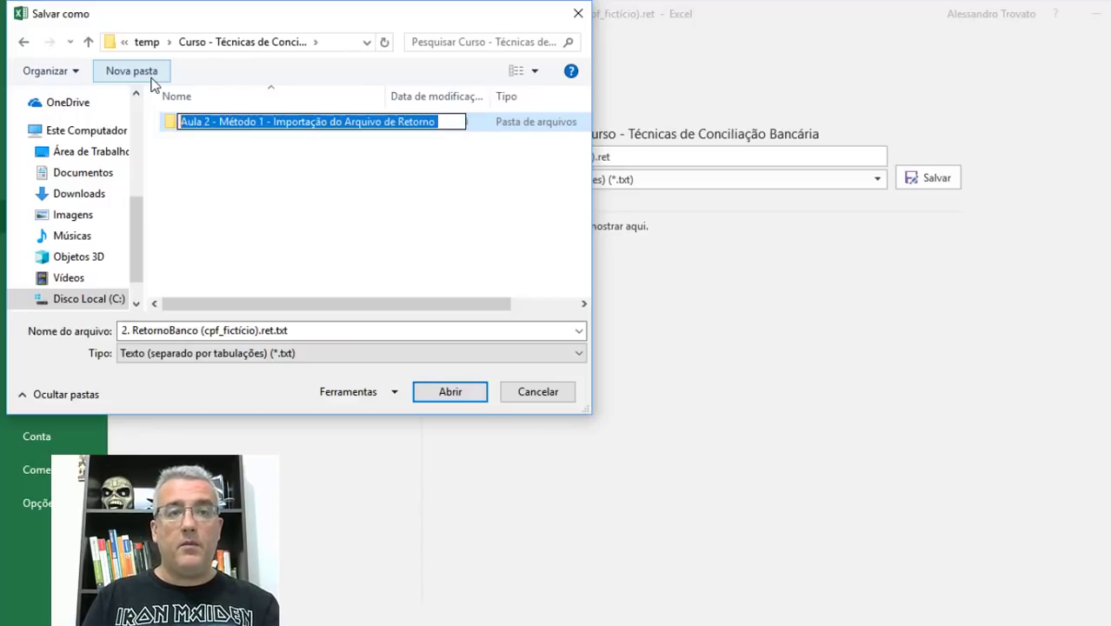
key(Return)
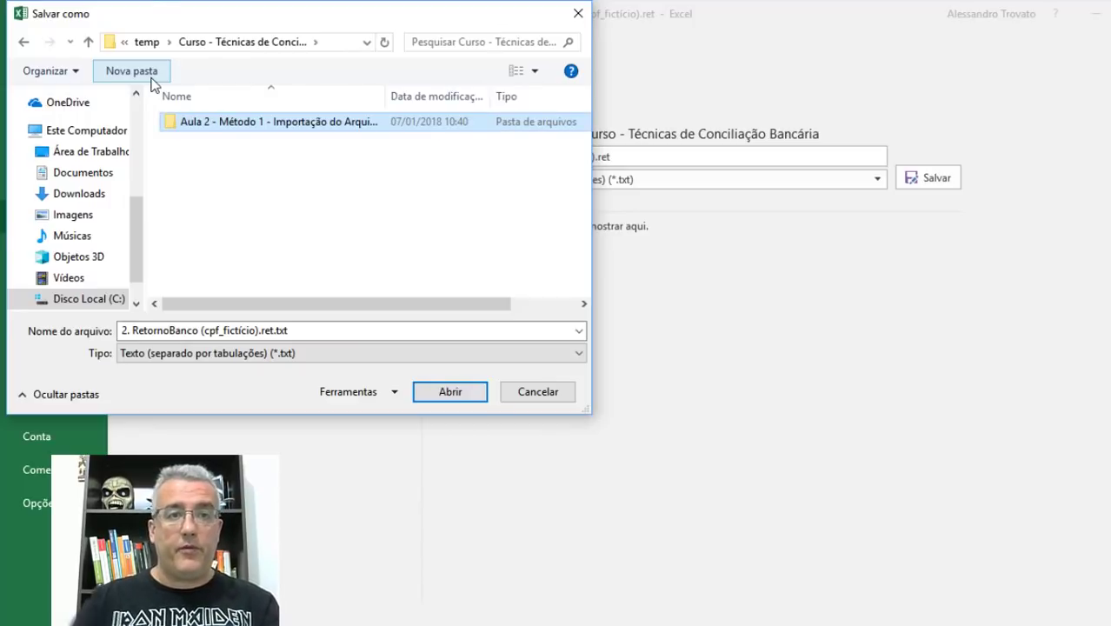
Save the workbook in the new subfolder as "Aula 2 - Método 1 - Importação do Arquivo de Retorno" in Excel workbook (*.xlsx) format
double_click(272, 122)
key(ctrl+v)
click(266, 355)
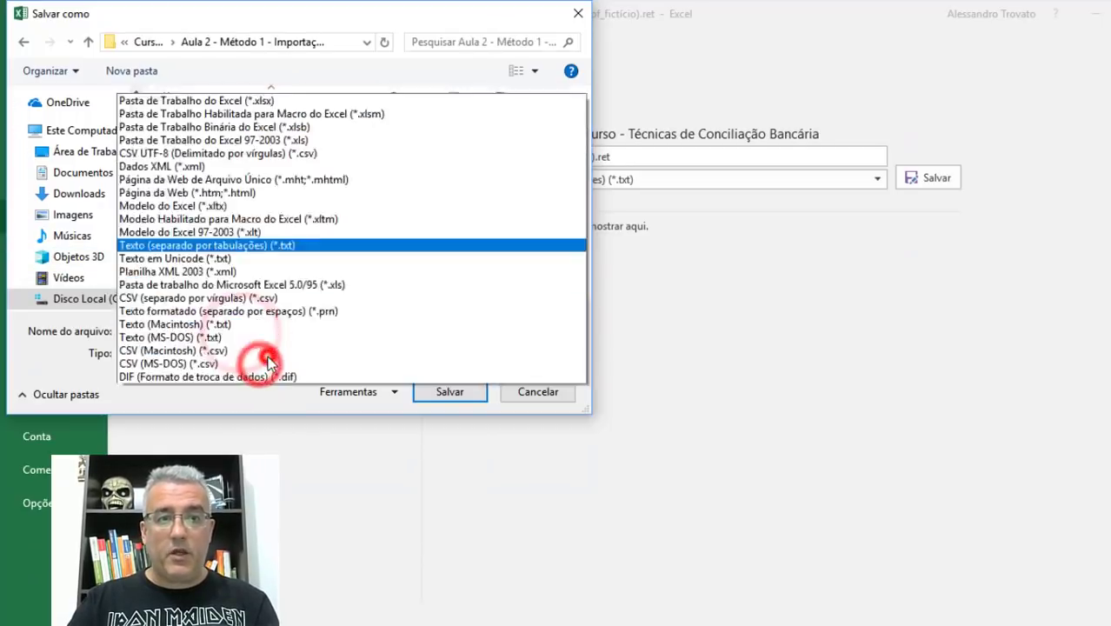
click(265, 9)
click(441, 421)
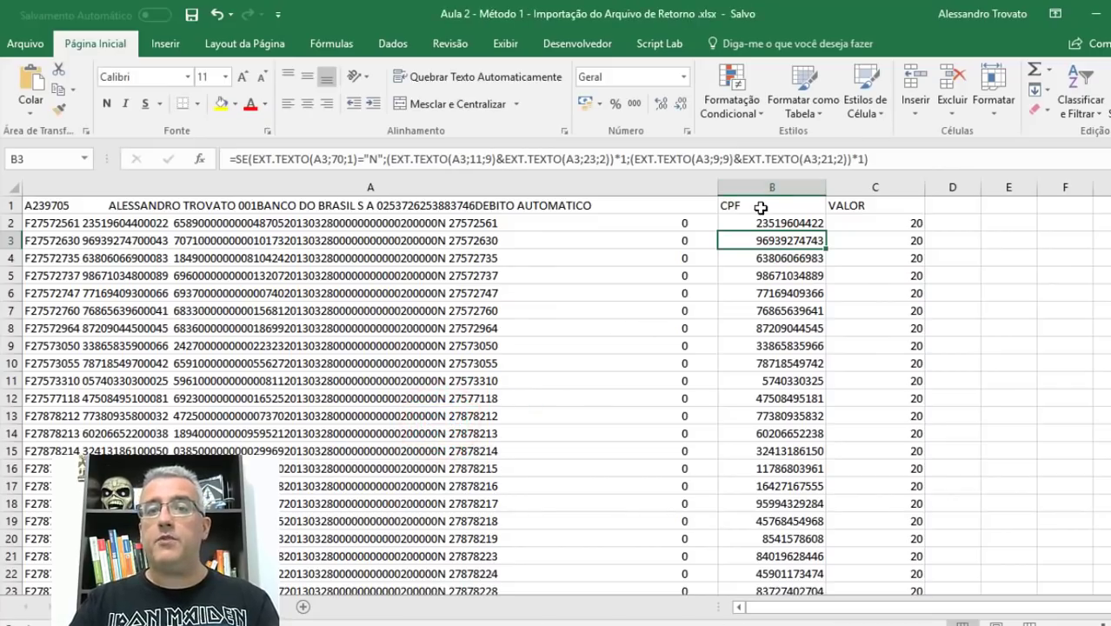
Fill the CPF and VALOR header cells B1:C1 with yellow and minimize the workbook window
drag(765, 205, 861, 205)
click(222, 103)
click(745, 311)
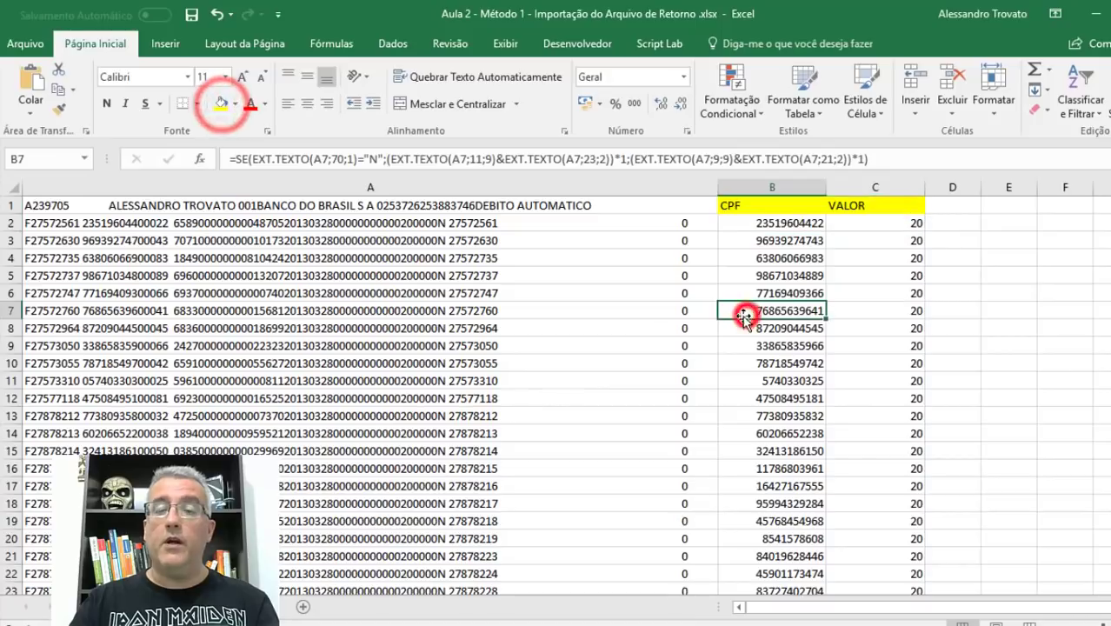
click(465, 295)
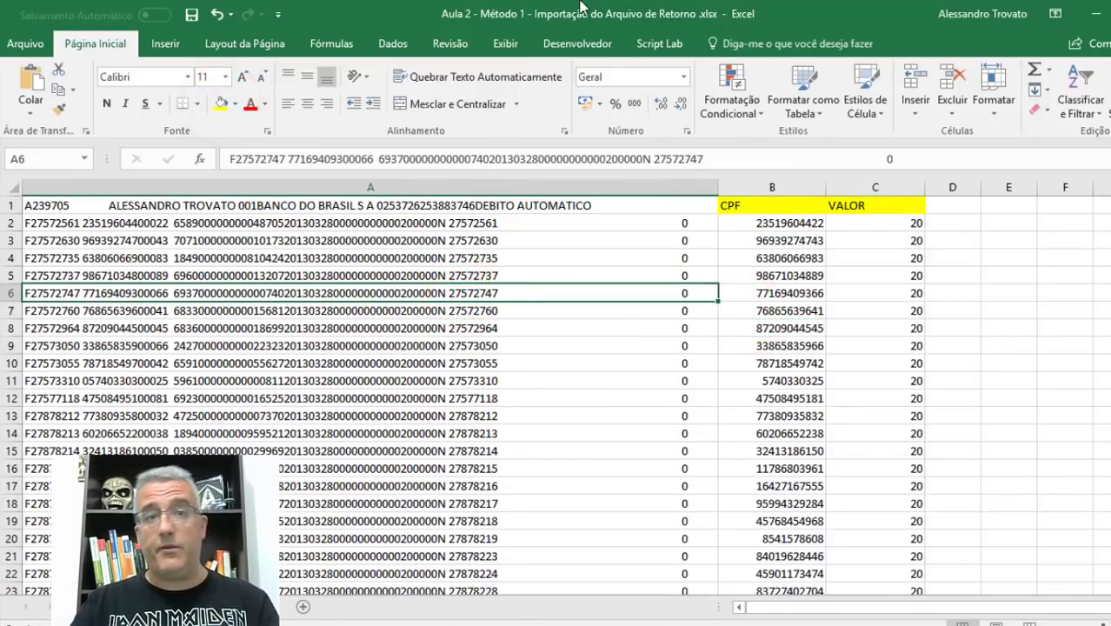
click(1095, 13)
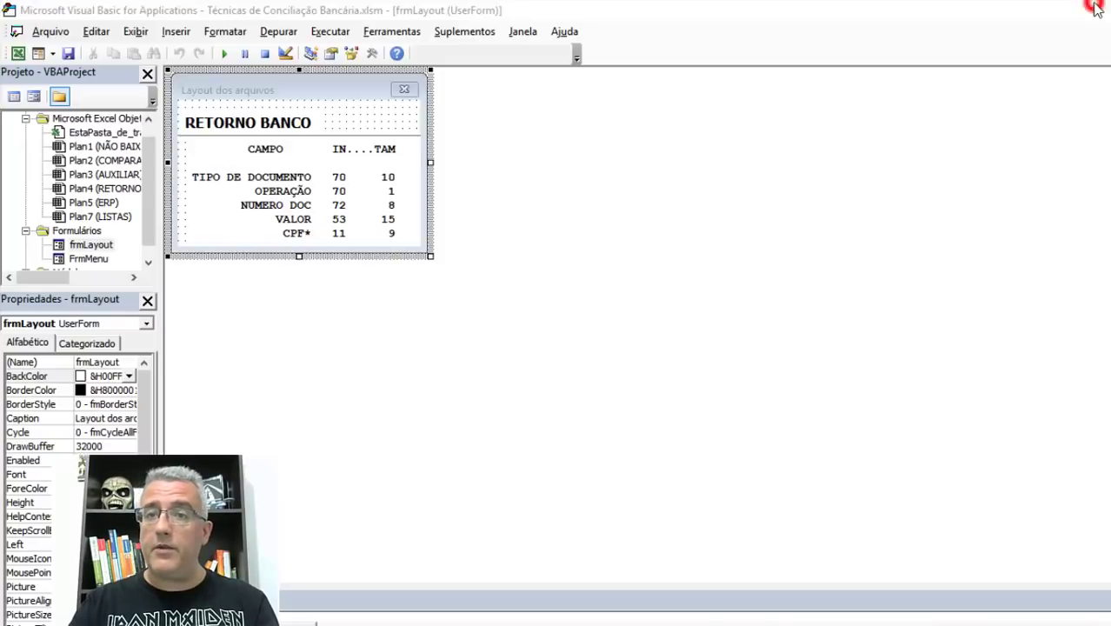